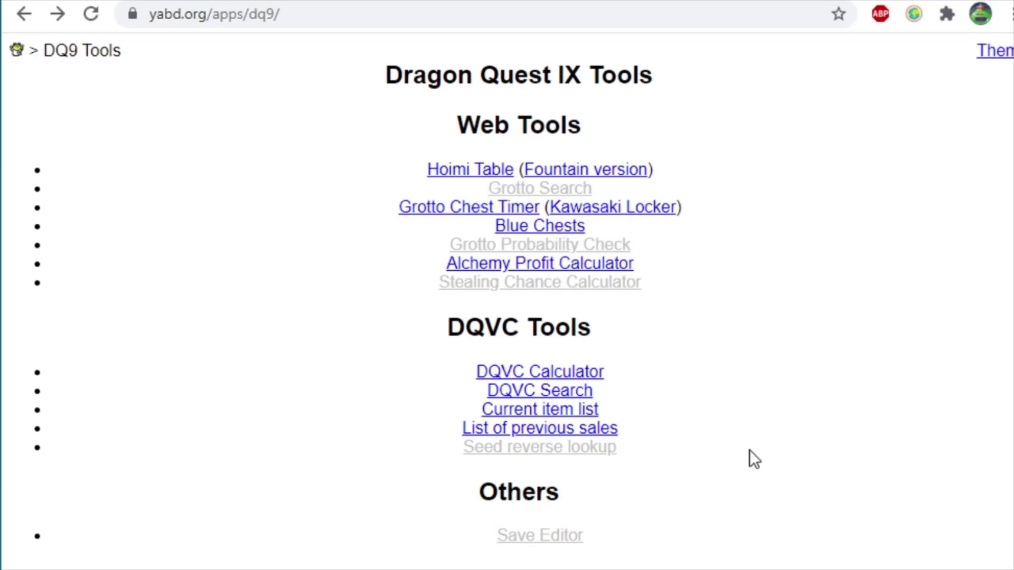
# Open the Save Editor page from the Dragon Quest IX tools list and look over its preview and downloadable versions
pyautogui.click(556, 545)
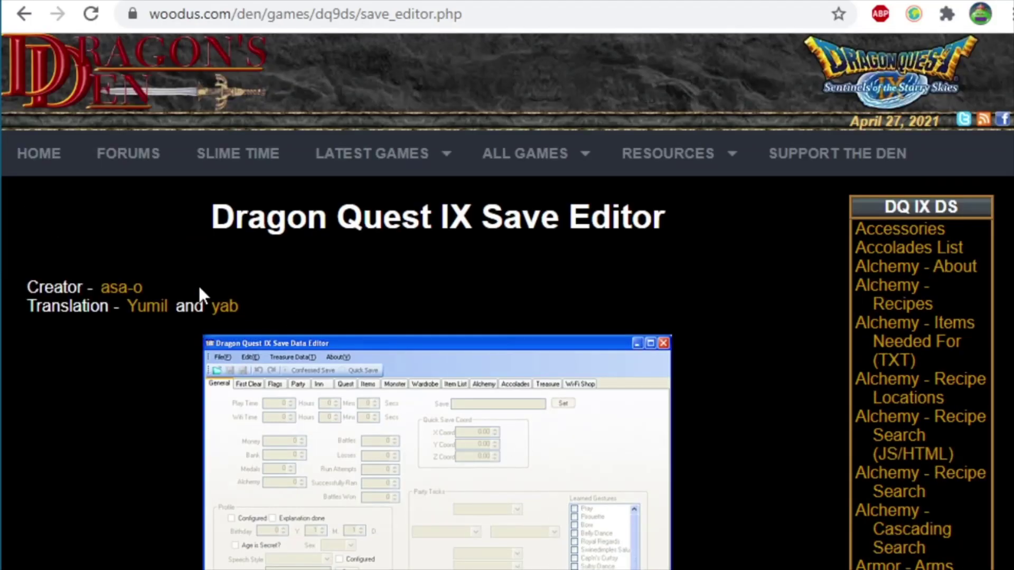
pyautogui.scroll(-6, 300, 274)
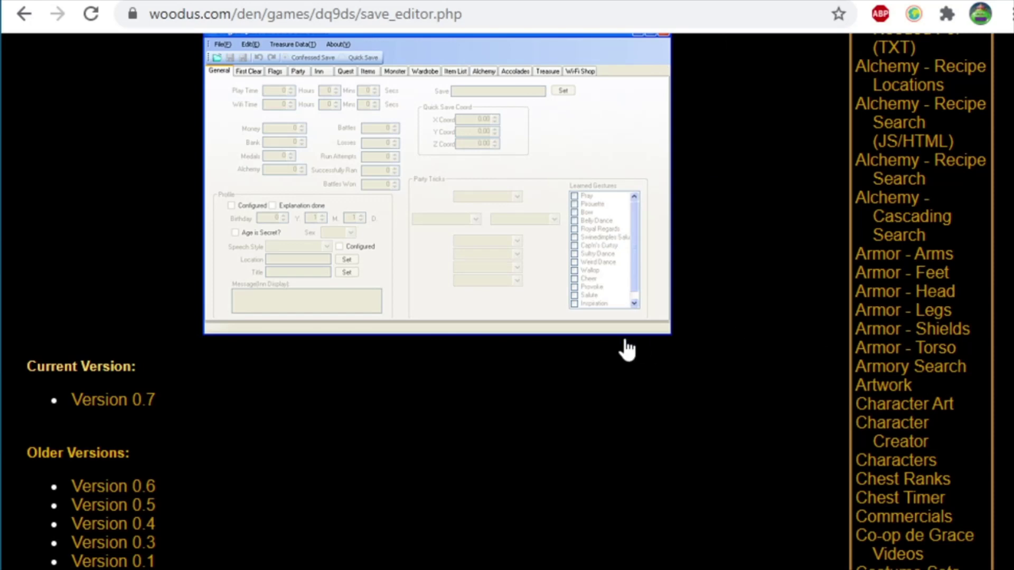
pyautogui.scroll(5, 626, 346)
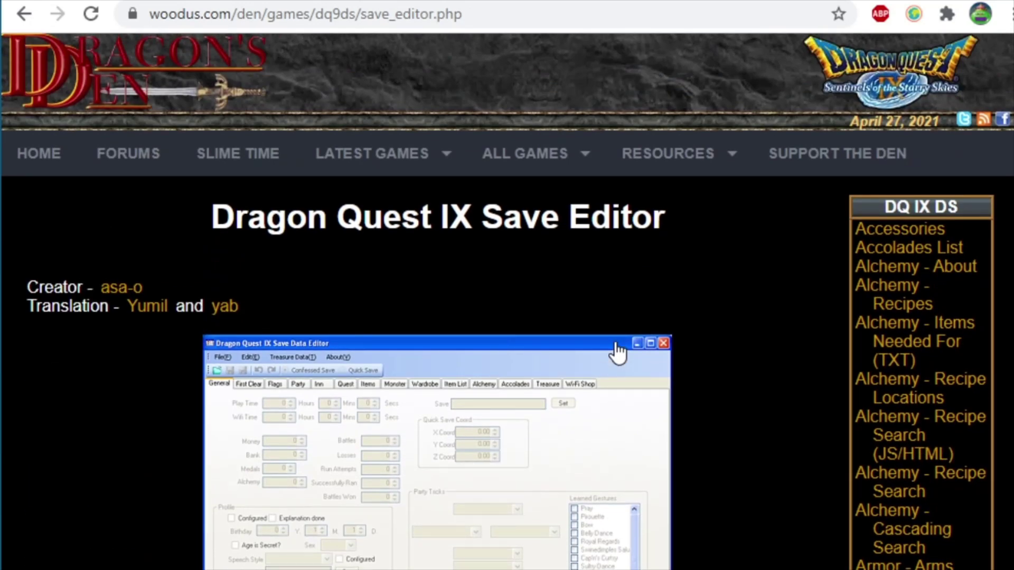
pyautogui.scroll(-2, 618, 353)
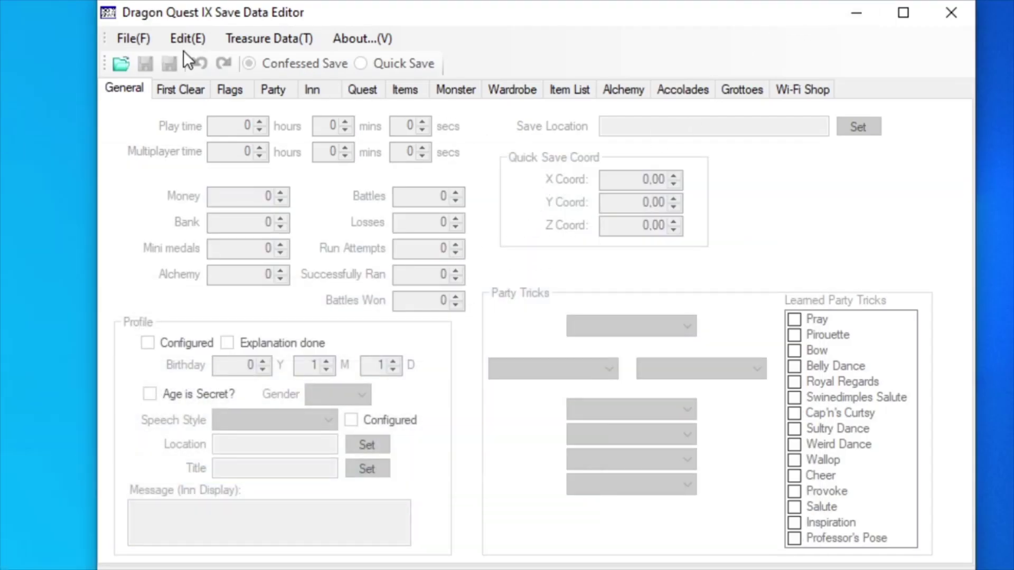
# Open the DSV save "Dragon Quest IX - Sentinels of the Starry Skies (5075) (US) - Copie.dsv" from the Battery folder in the save data editor
pyautogui.click(155, 38)
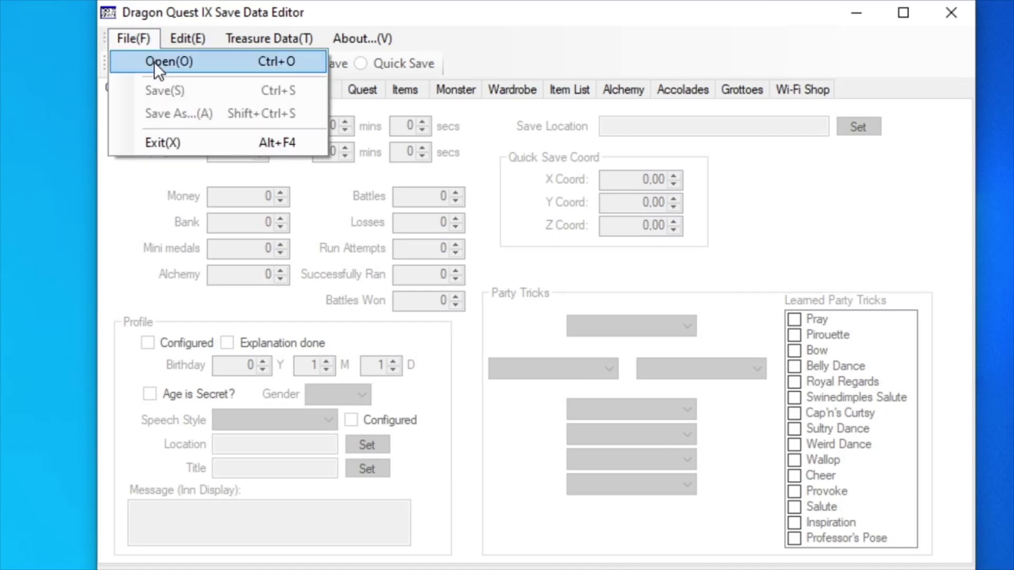
pyautogui.click(155, 62)
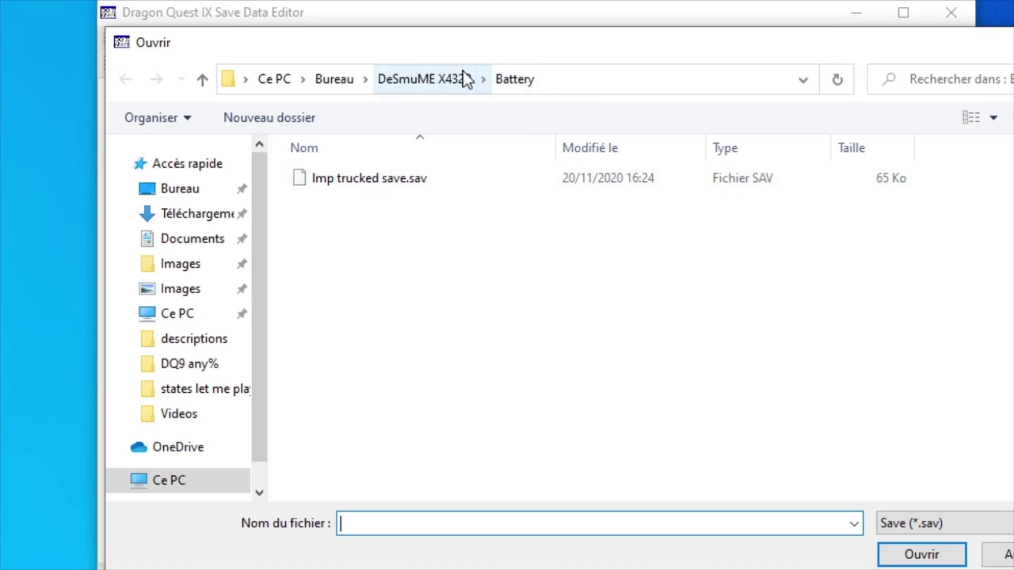
pyautogui.click(920, 518)
pyautogui.click(920, 518)
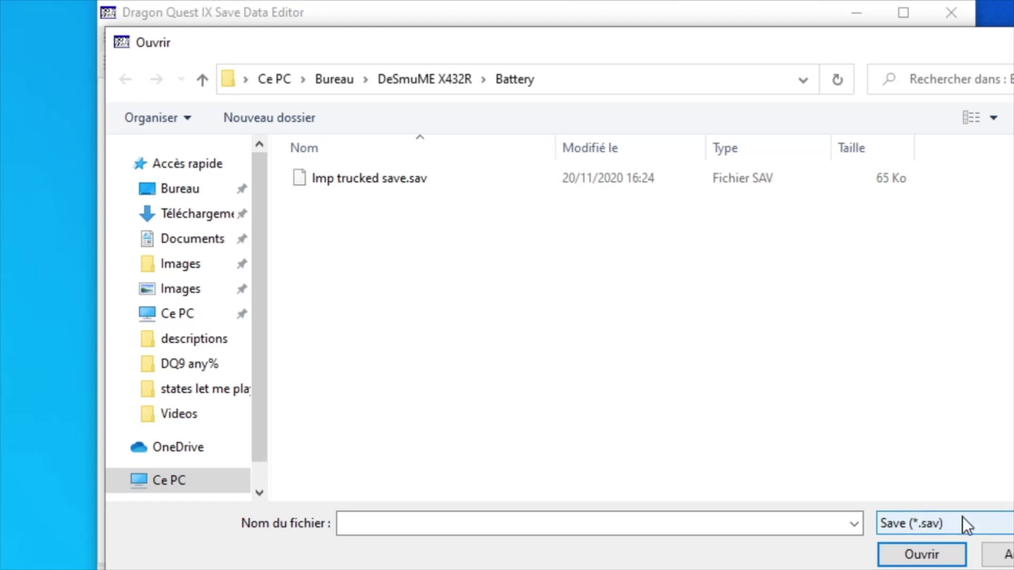
pyautogui.click(945, 523)
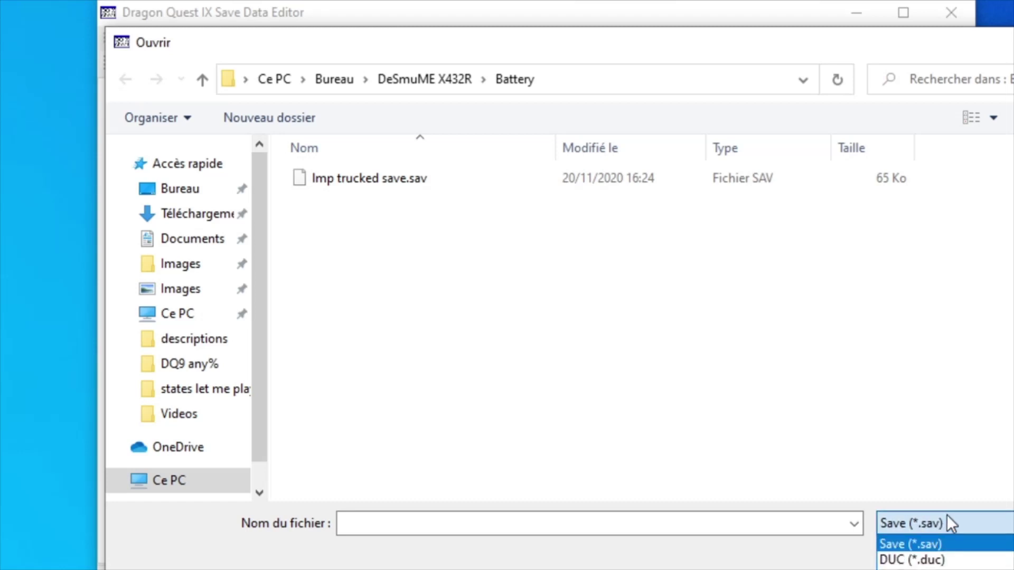
pyautogui.click(929, 569)
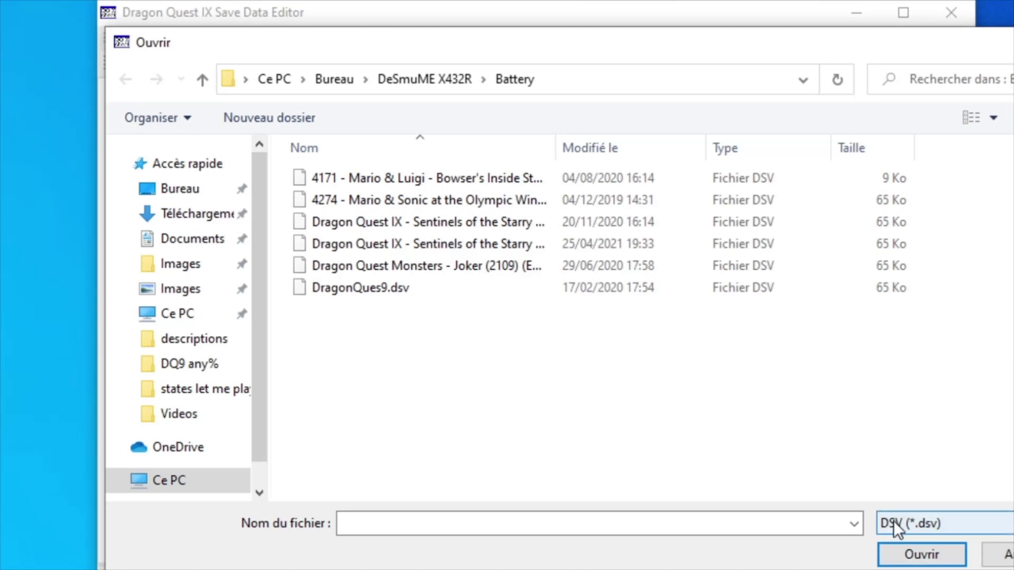
pyautogui.doubleClick(479, 226)
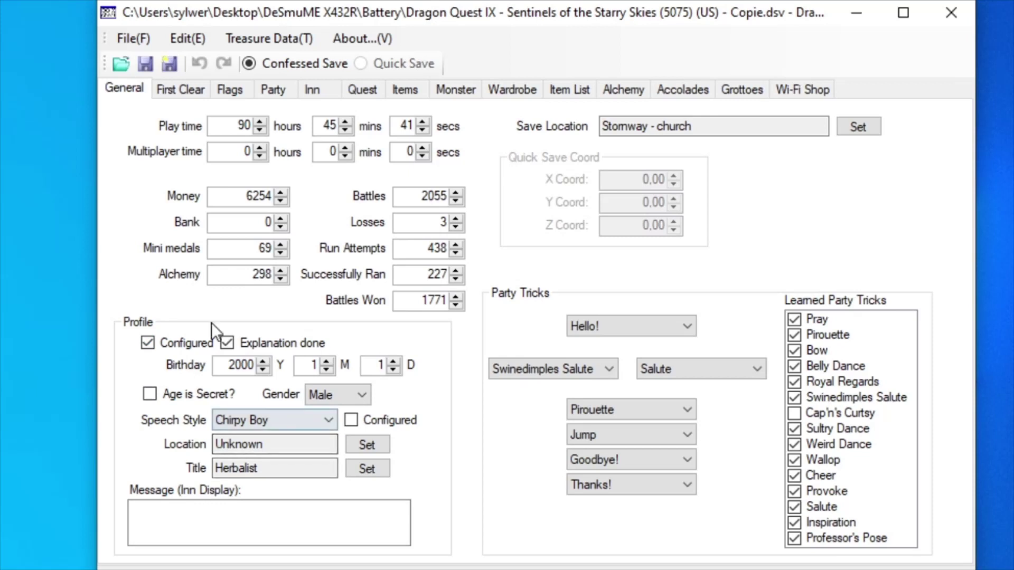
# Review the save's First Clear records and Flags settings, and bring up the Party data
pyautogui.click(179, 96)
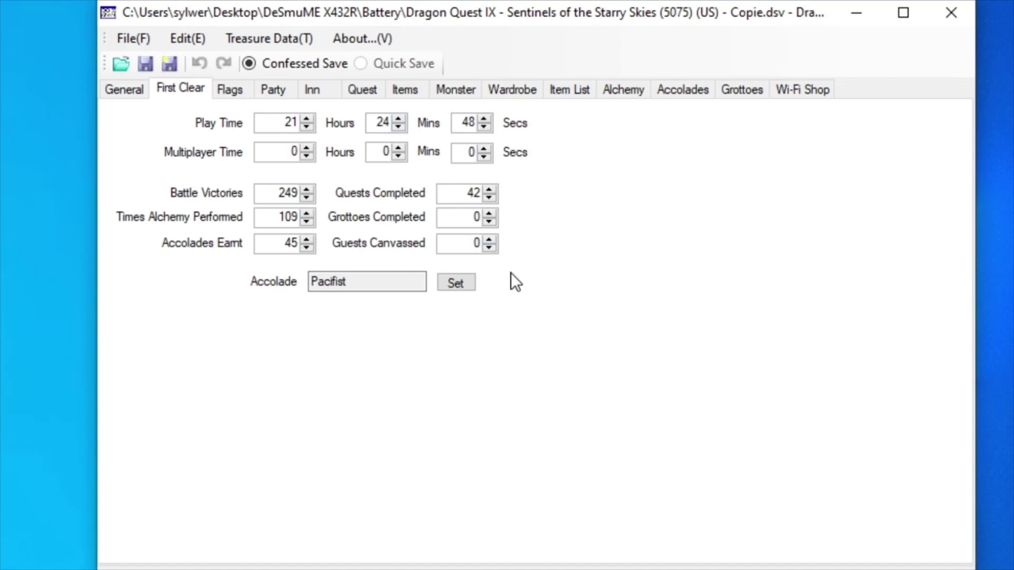
pyautogui.click(235, 92)
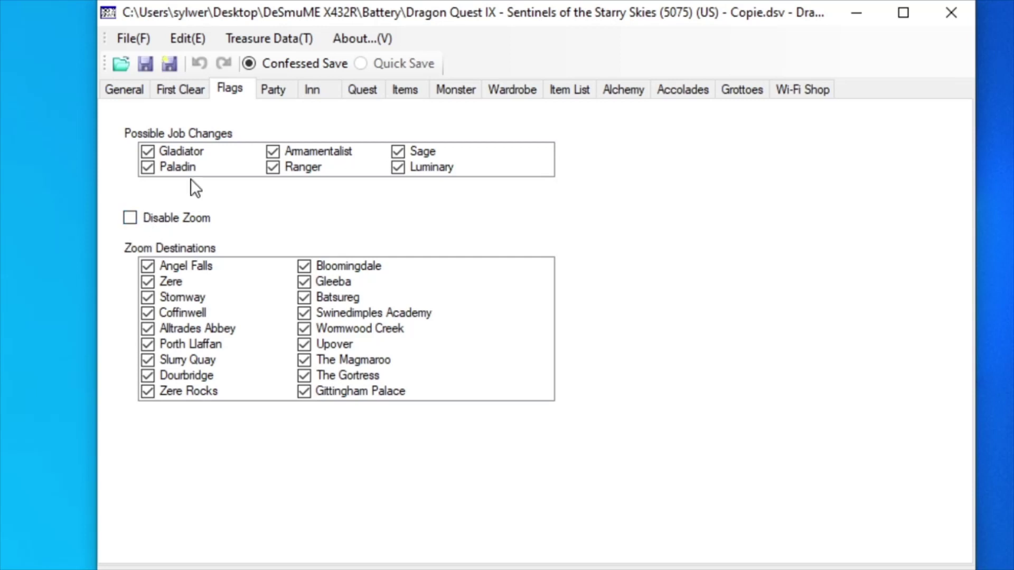
pyautogui.click(282, 89)
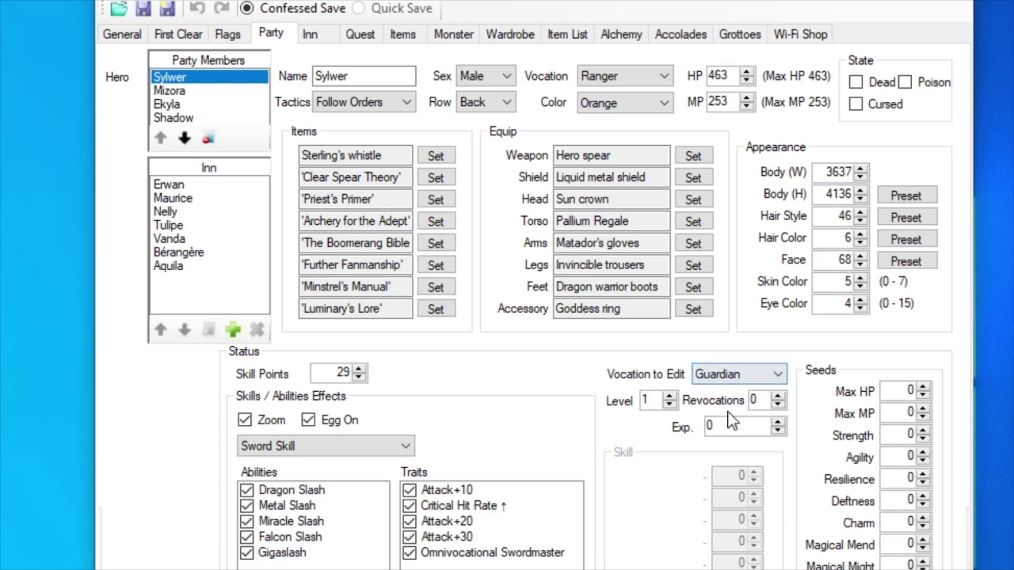
# Inspect the hero's level, experience and skill values for the Priest and Armamentalist vocations
pyautogui.click(761, 377)
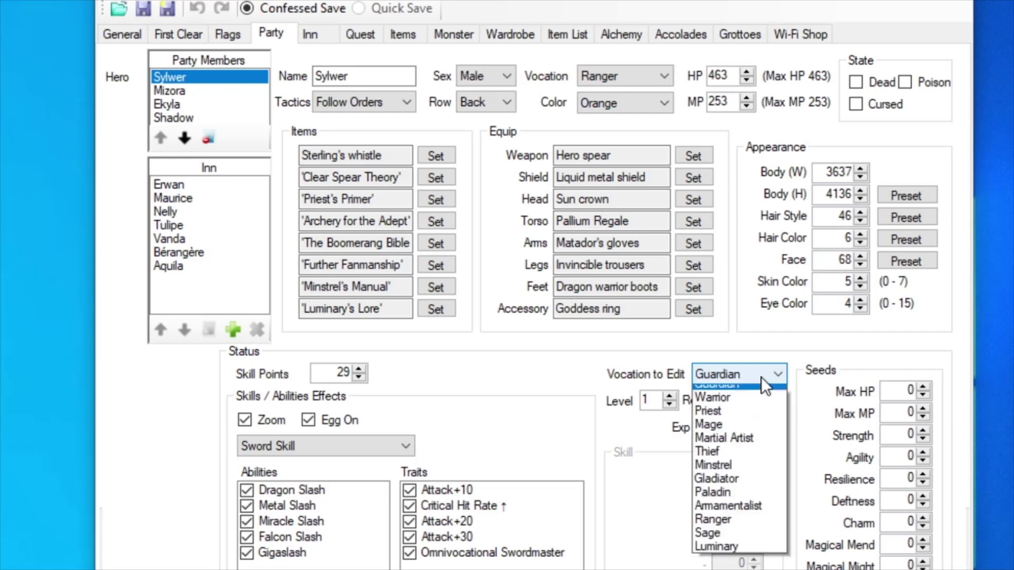
pyautogui.click(743, 420)
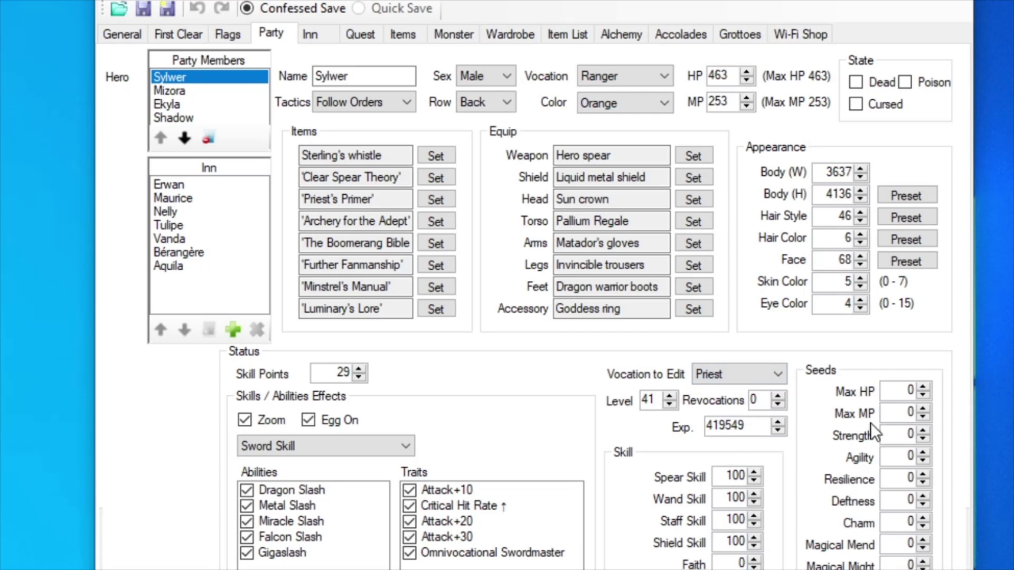
pyautogui.click(739, 377)
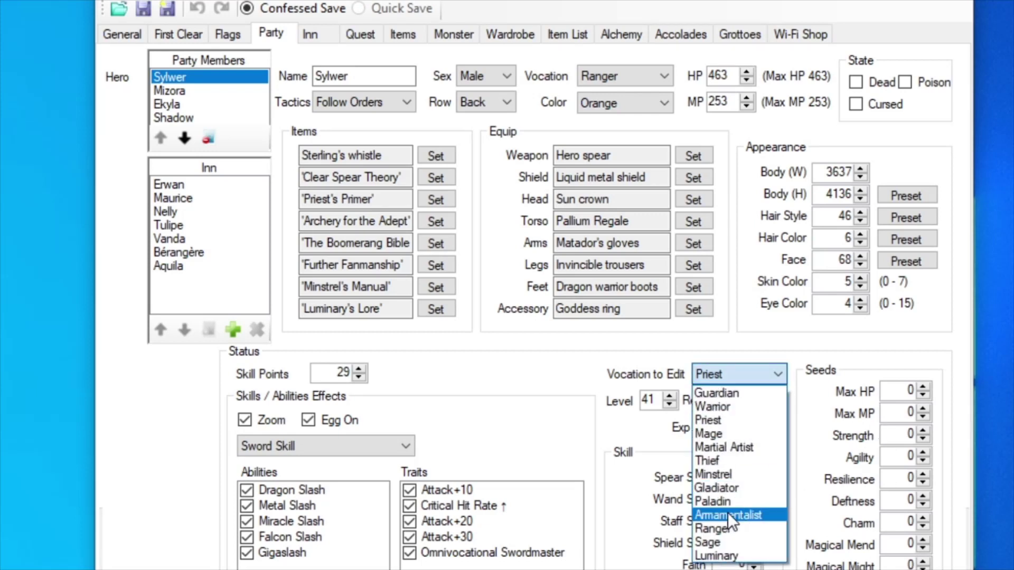
pyautogui.click(728, 514)
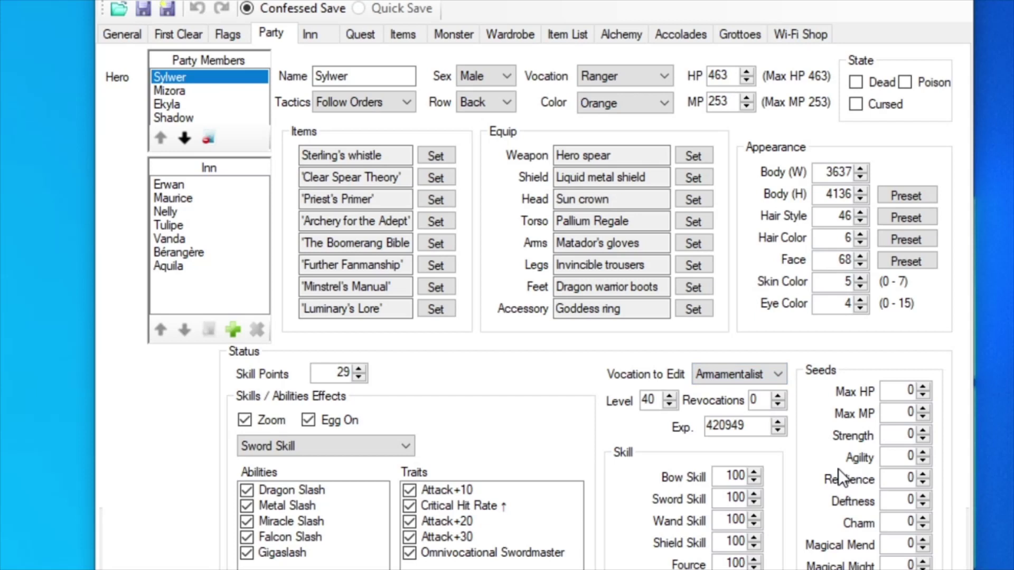
pyautogui.click(745, 372)
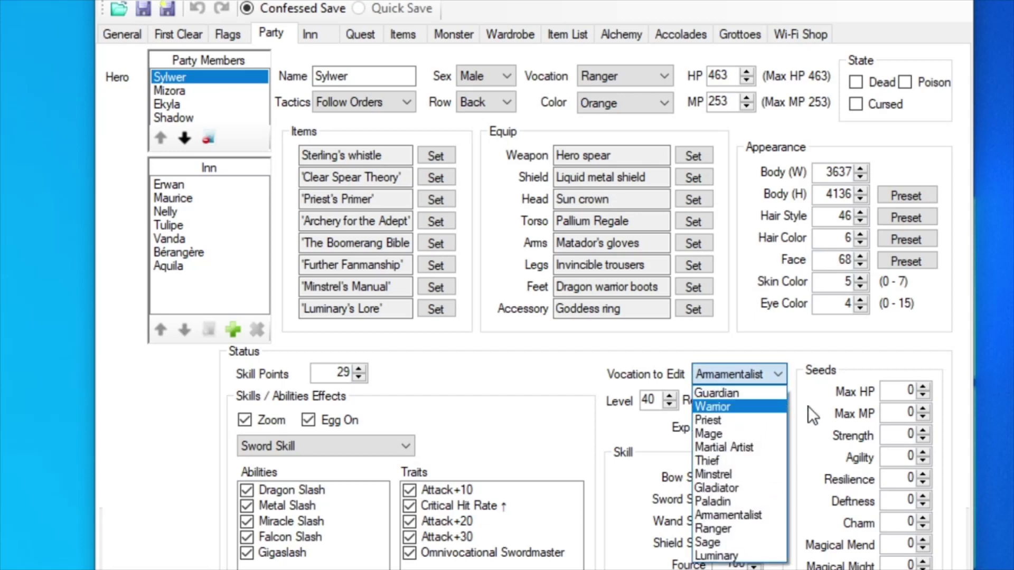
pyautogui.click(753, 377)
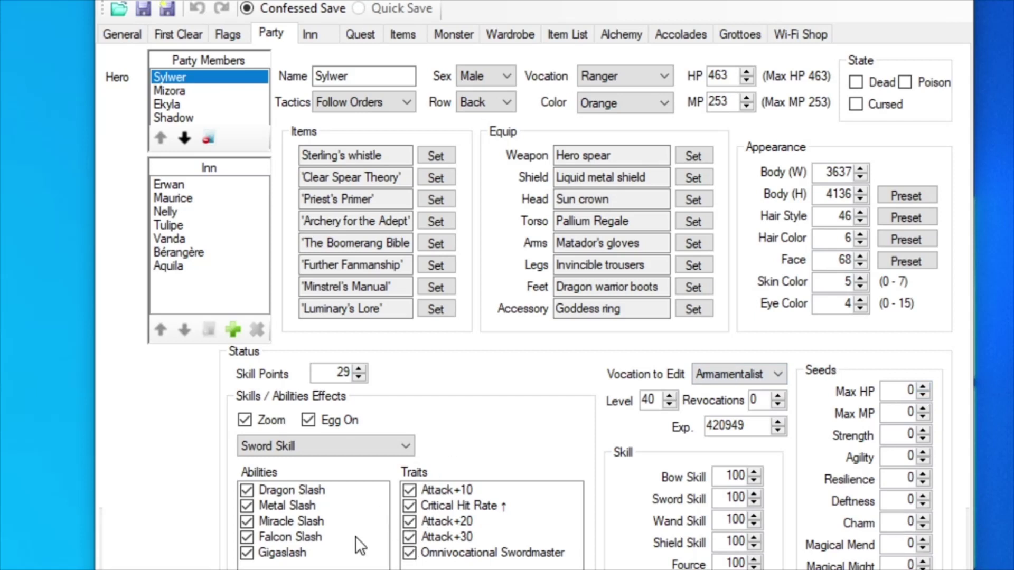
# Browse the hero's skill categories and toggle the Critical Hit Rate trait of Sword Skill off and back on
pyautogui.click(339, 450)
pyautogui.scroll(2, 339, 450)
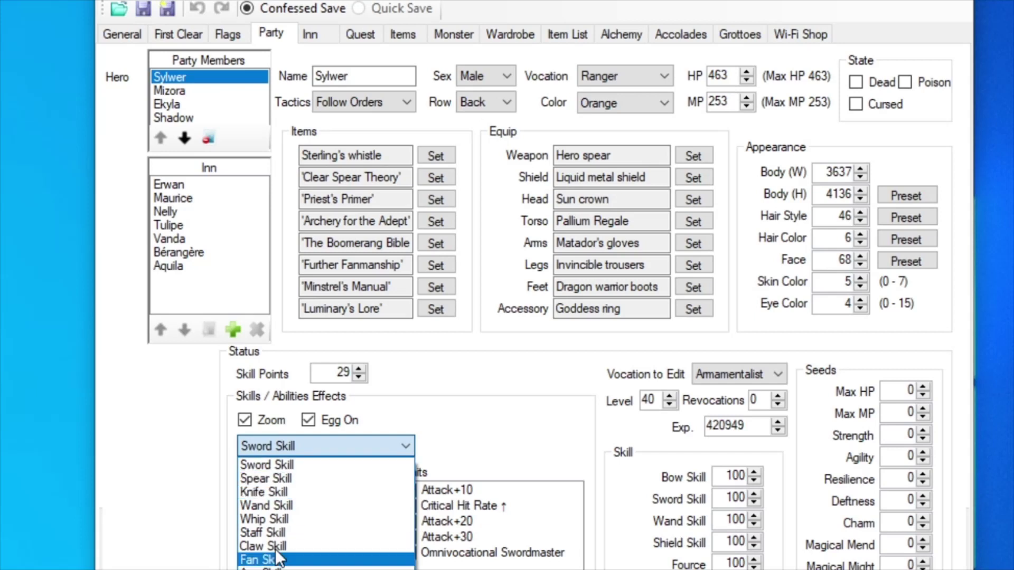
pyautogui.click(409, 444)
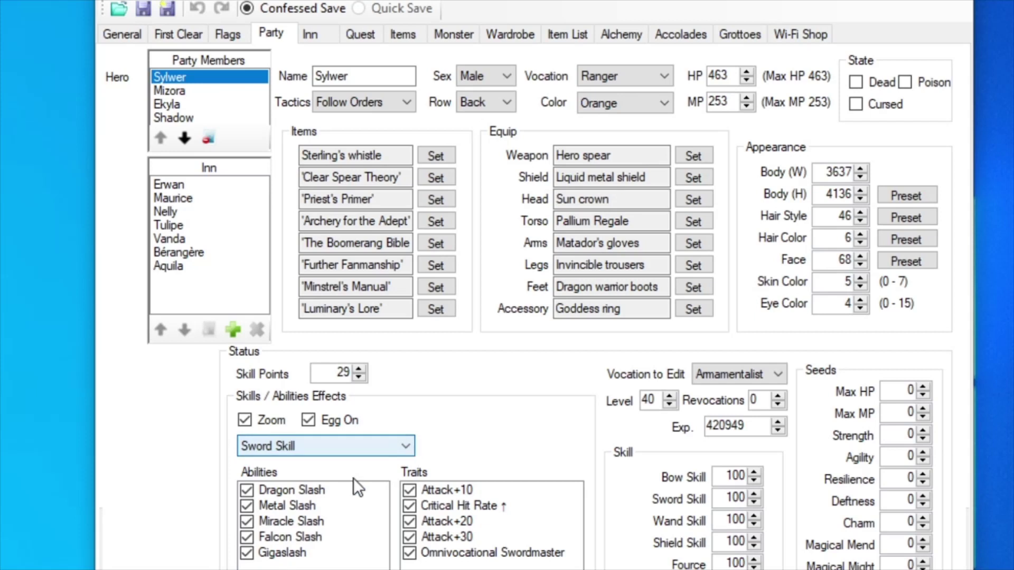
pyautogui.click(414, 507)
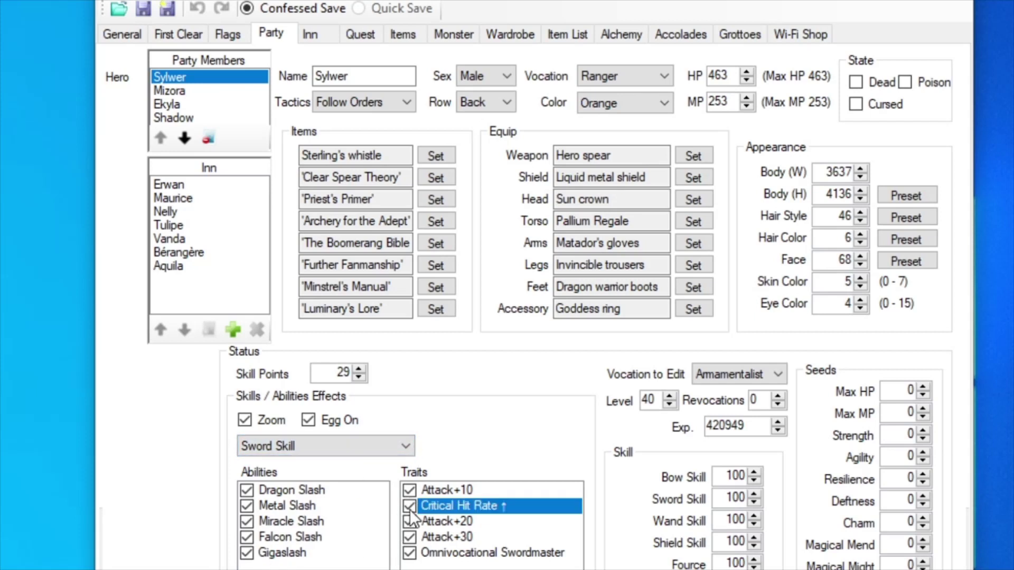
pyautogui.click(411, 508)
# View the second party member's data, return to the hero and check the available tactics options
pyautogui.click(180, 91)
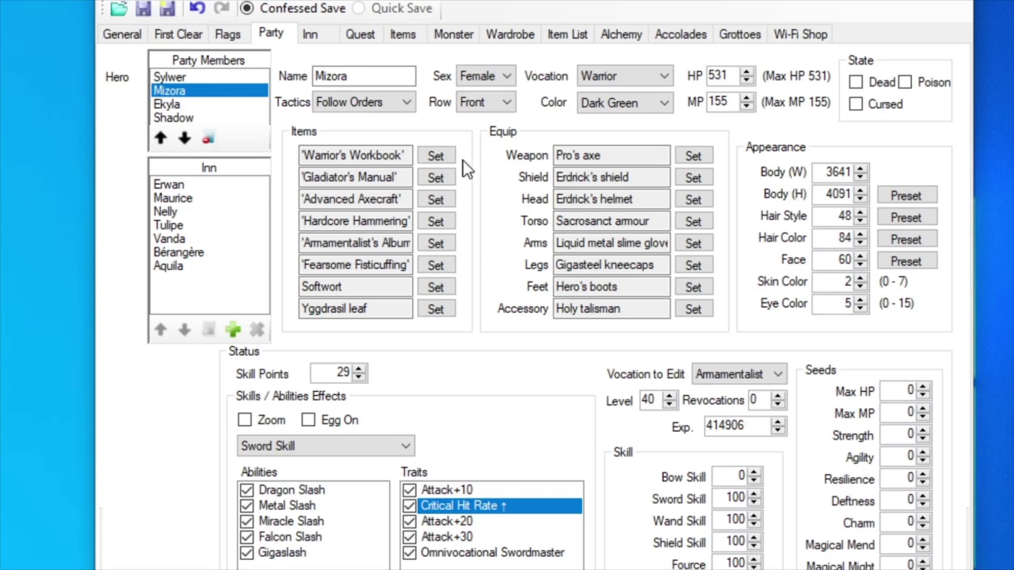
pyautogui.click(238, 77)
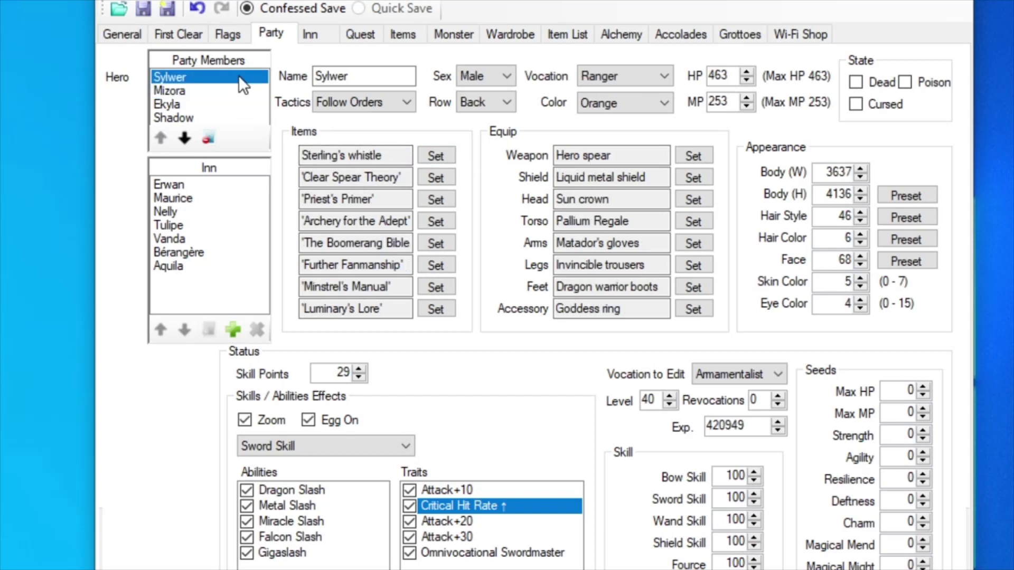
pyautogui.click(373, 95)
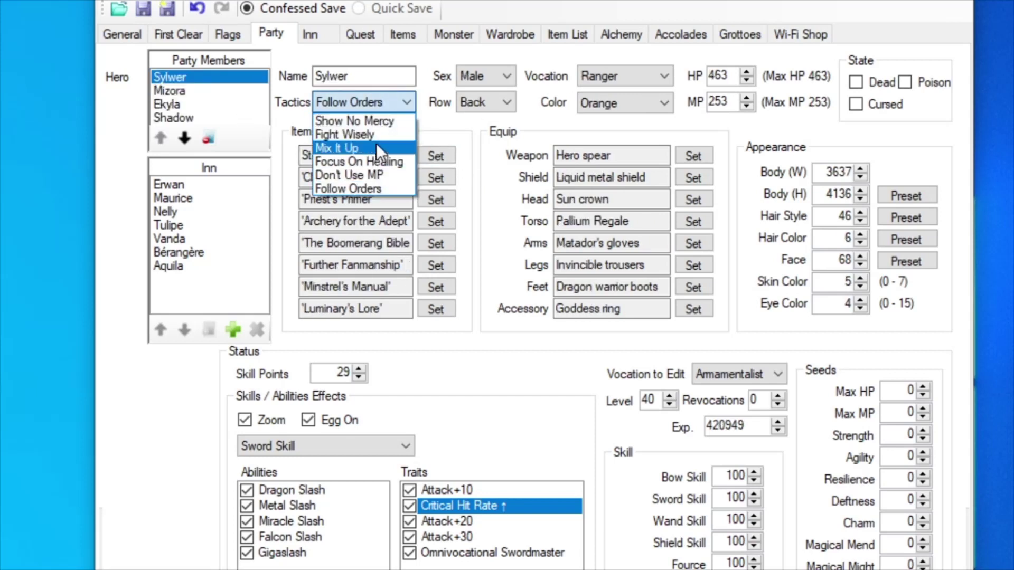
pyautogui.click(393, 104)
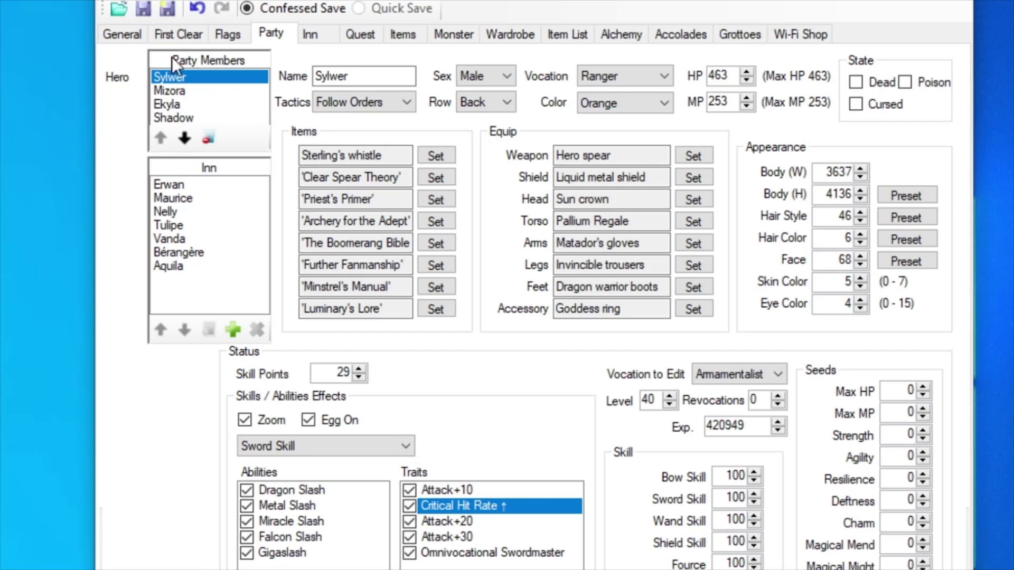
# Select the sixth character in the Inn list and inspect their Thief vocation data and skill categories
pyautogui.click(221, 252)
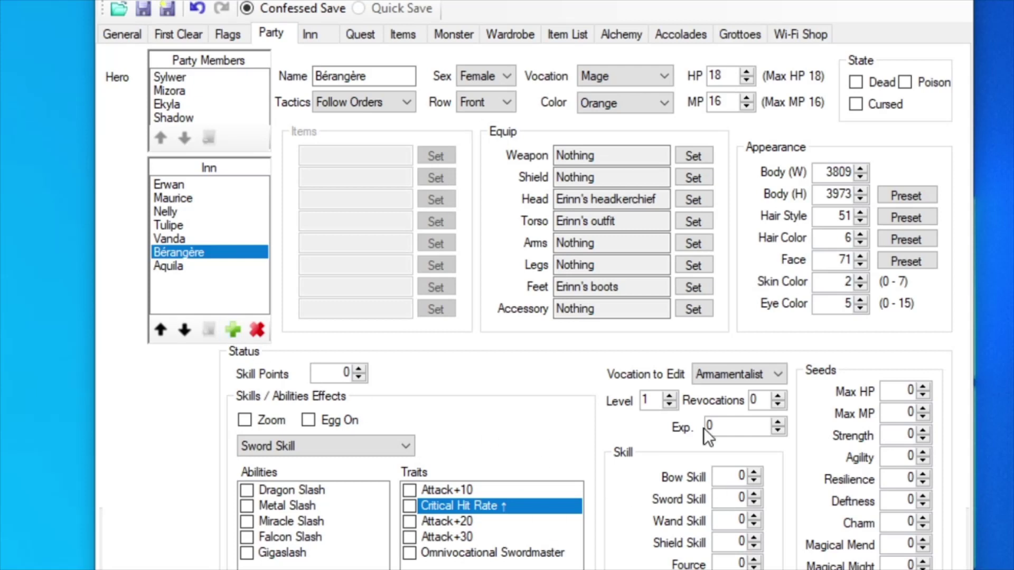
pyautogui.click(750, 375)
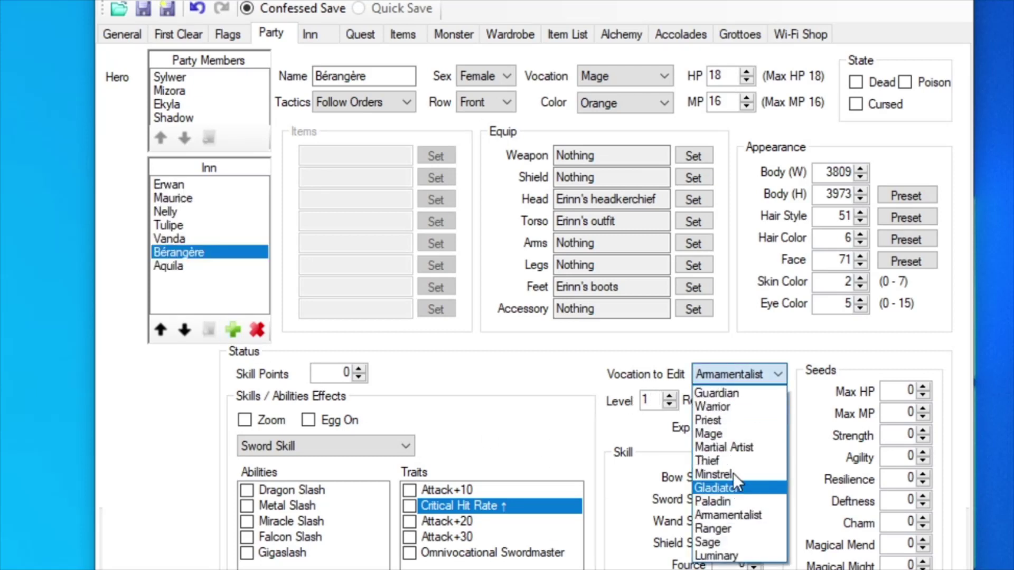
pyautogui.click(733, 460)
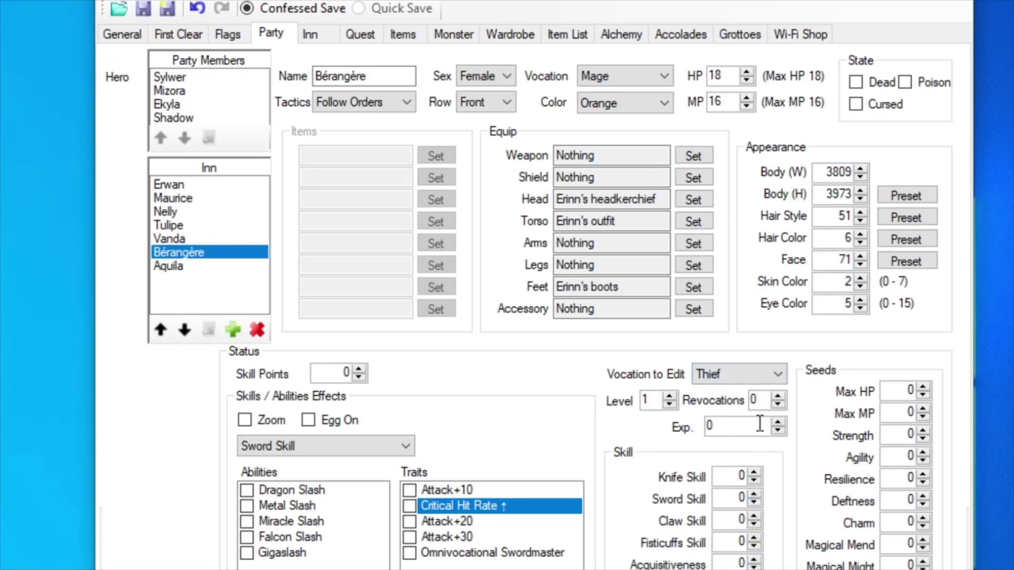
pyautogui.click(341, 447)
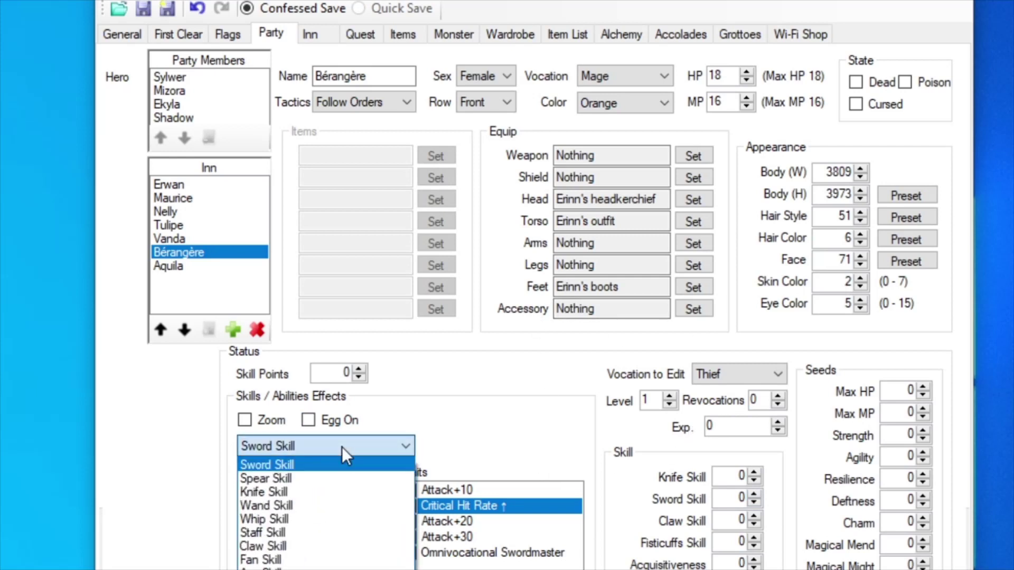
pyautogui.click(362, 417)
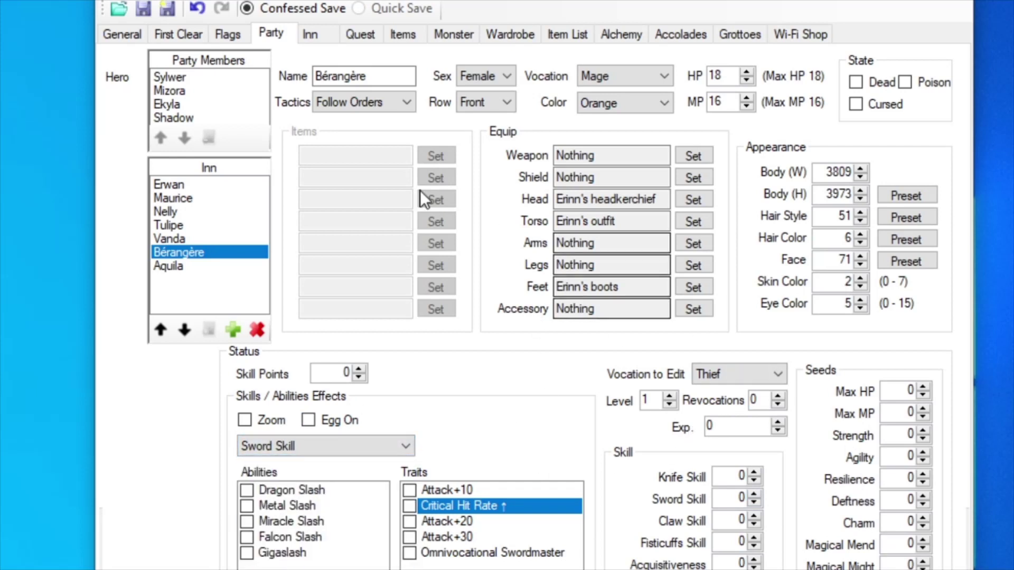
# Inspect the same Inn character's Guardian and Paladin vocation data
pyautogui.click(760, 368)
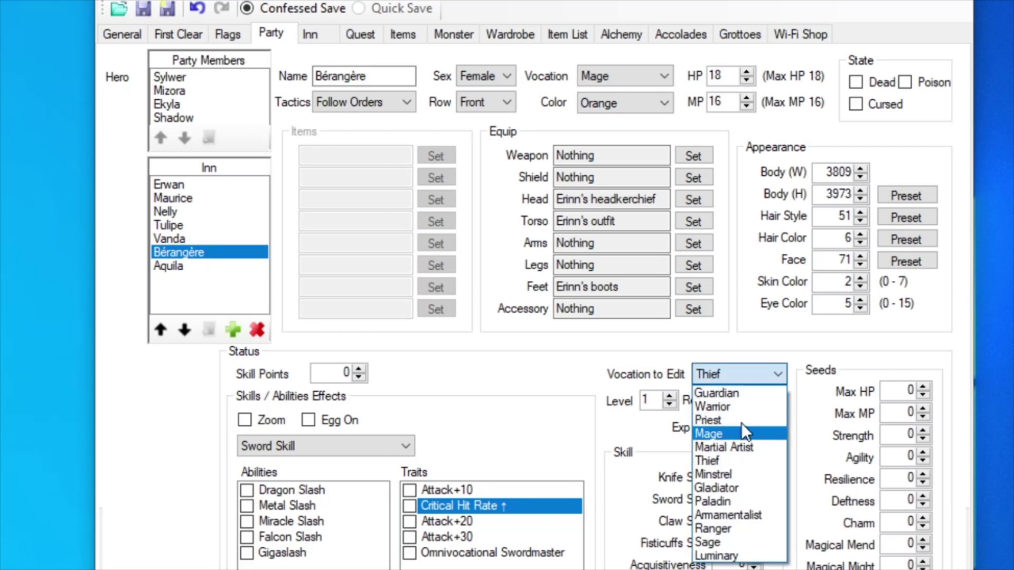
pyautogui.click(741, 392)
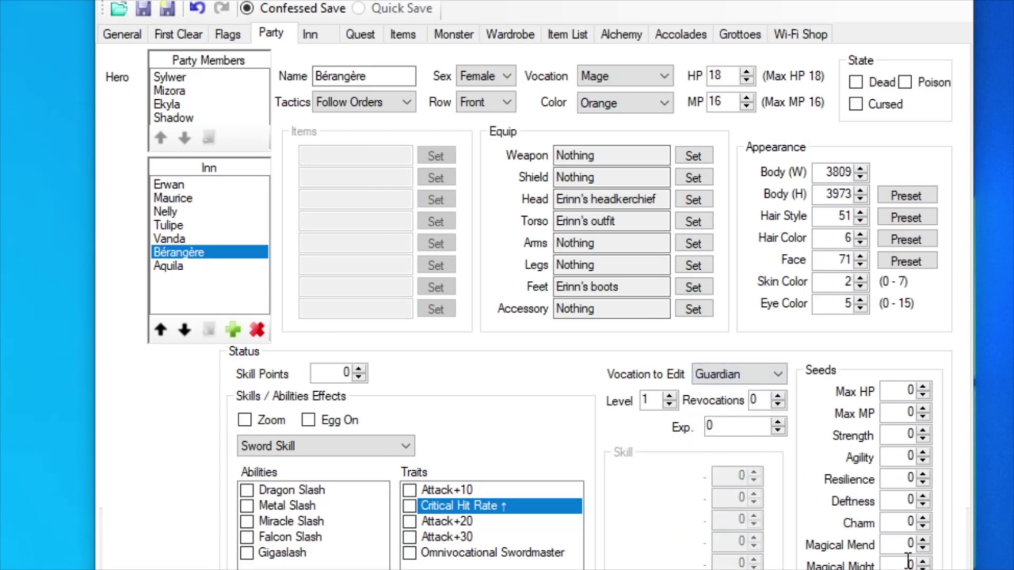
pyautogui.click(724, 371)
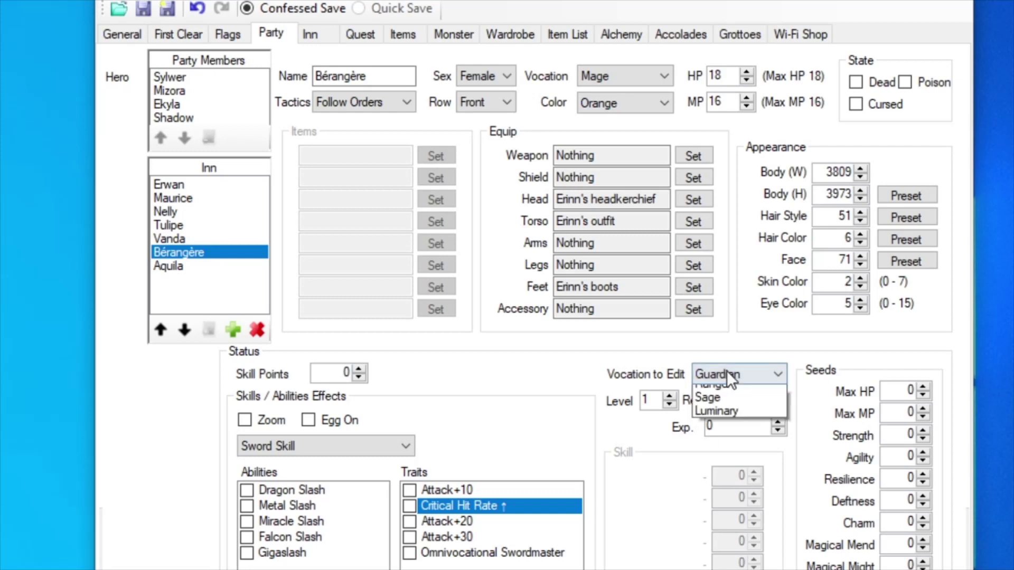
pyautogui.click(723, 394)
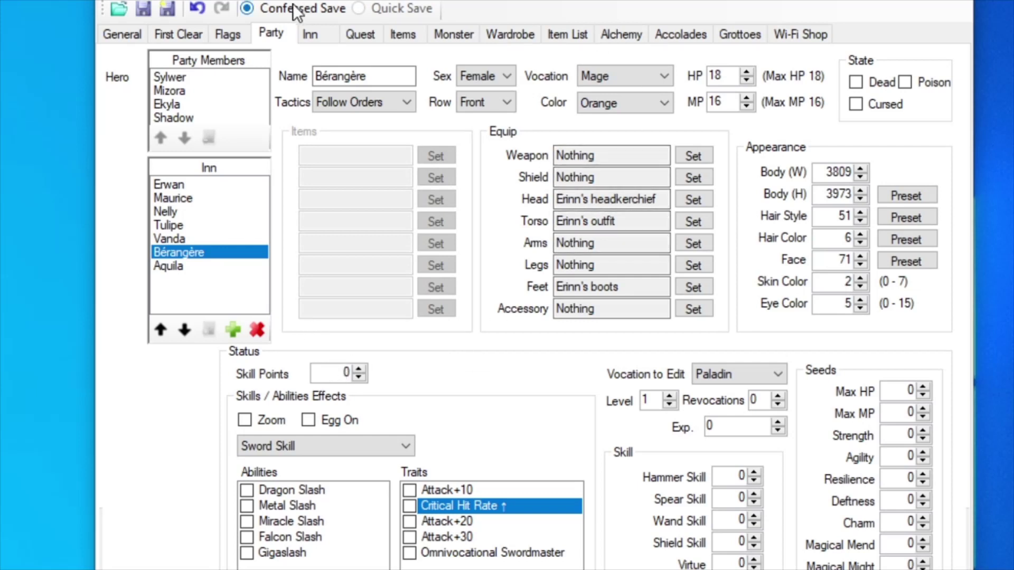
# Compare the data of several characters in the party's Inn list, and view the separate Inn guest and historical character data
pyautogui.click(384, 75)
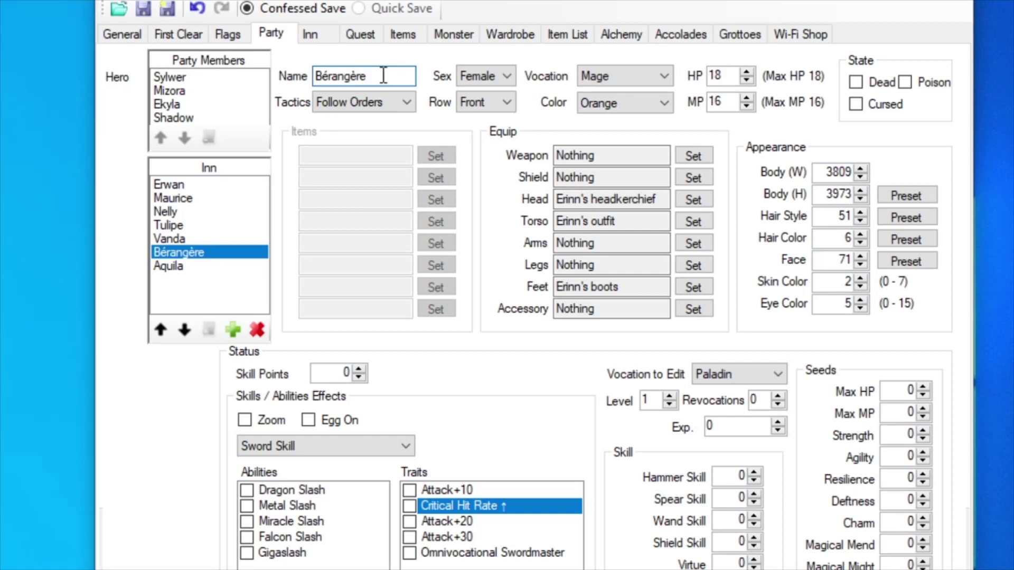
pyautogui.click(212, 233)
pyautogui.press('Up')
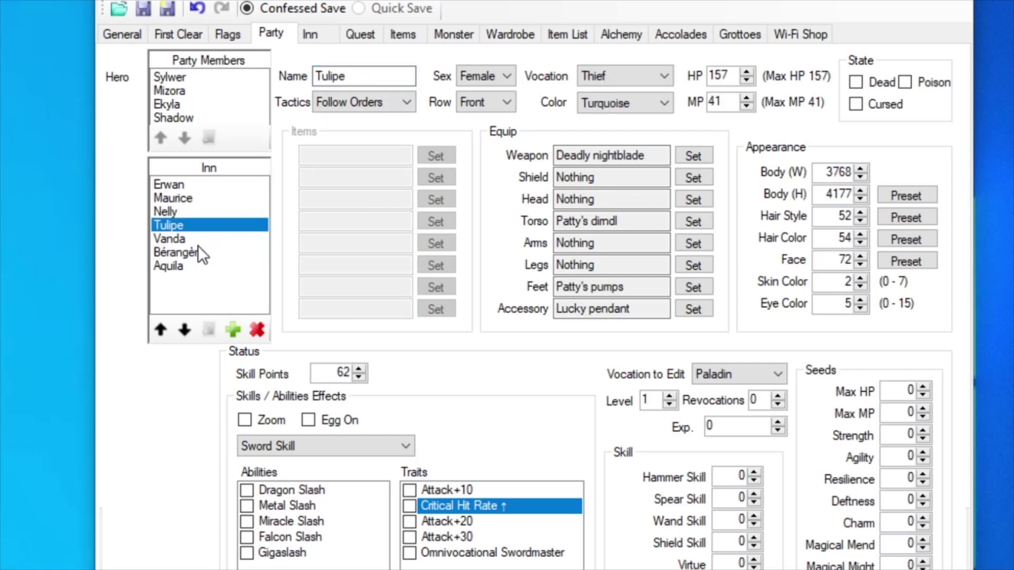
pyautogui.press('Down')
pyautogui.press('Down')
pyautogui.press('Down')
pyautogui.press('Up')
pyautogui.press('Up')
pyautogui.click(200, 252)
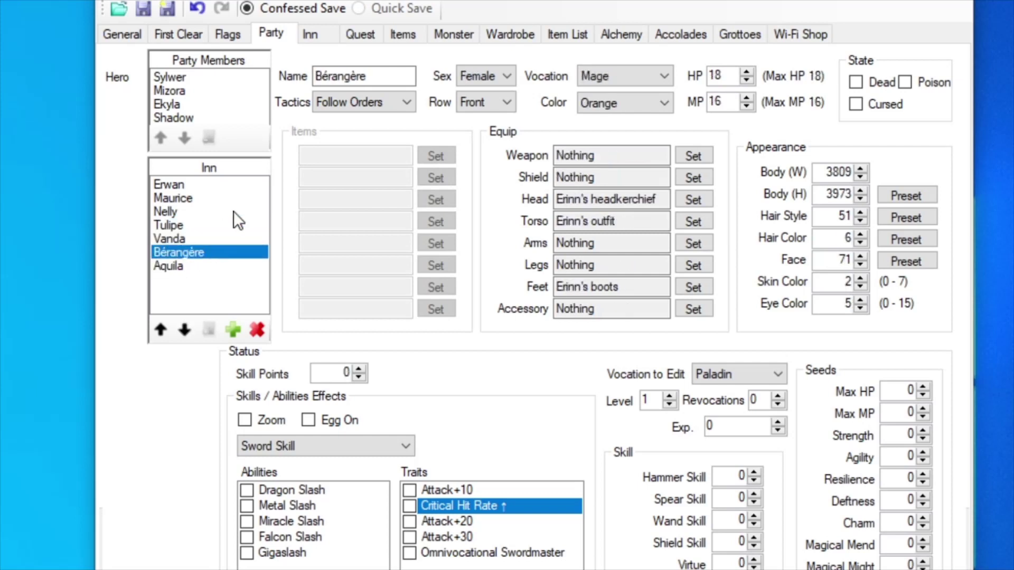
pyautogui.click(320, 34)
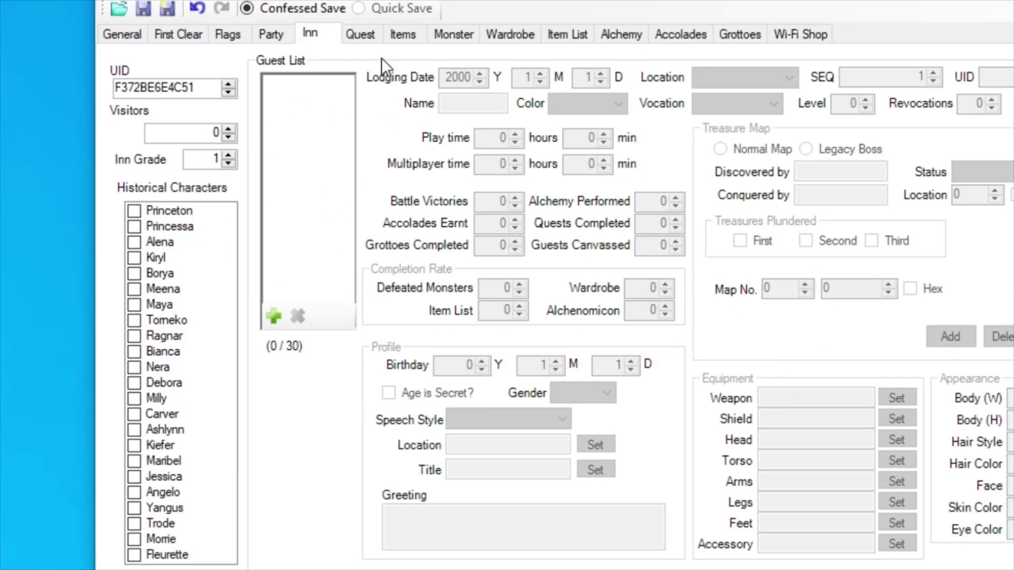
# In the quest data, set the status of quest 154, Nightmarey Questmas, to Unavailable
pyautogui.click(351, 36)
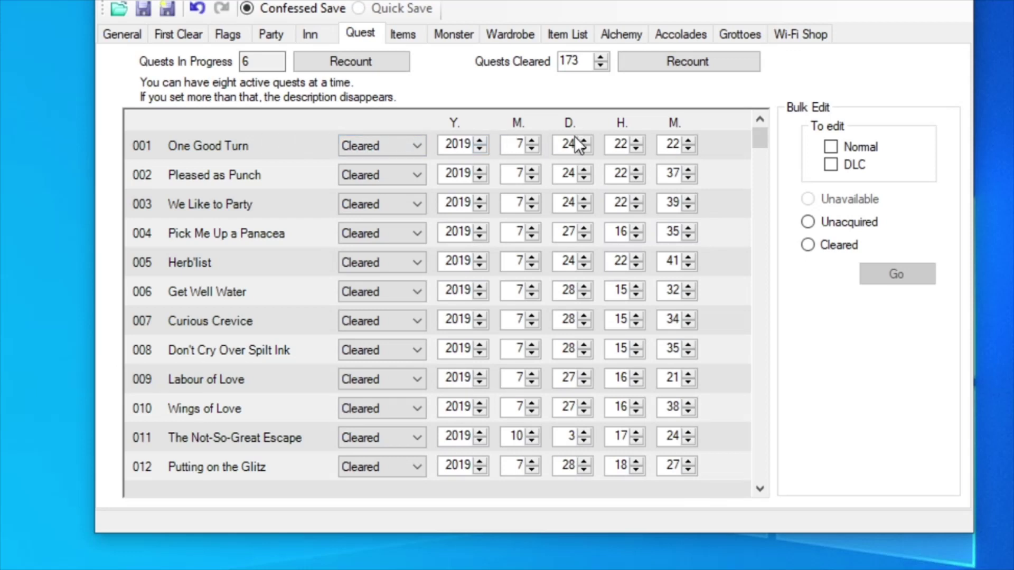
pyautogui.scroll(-5, 320, 306)
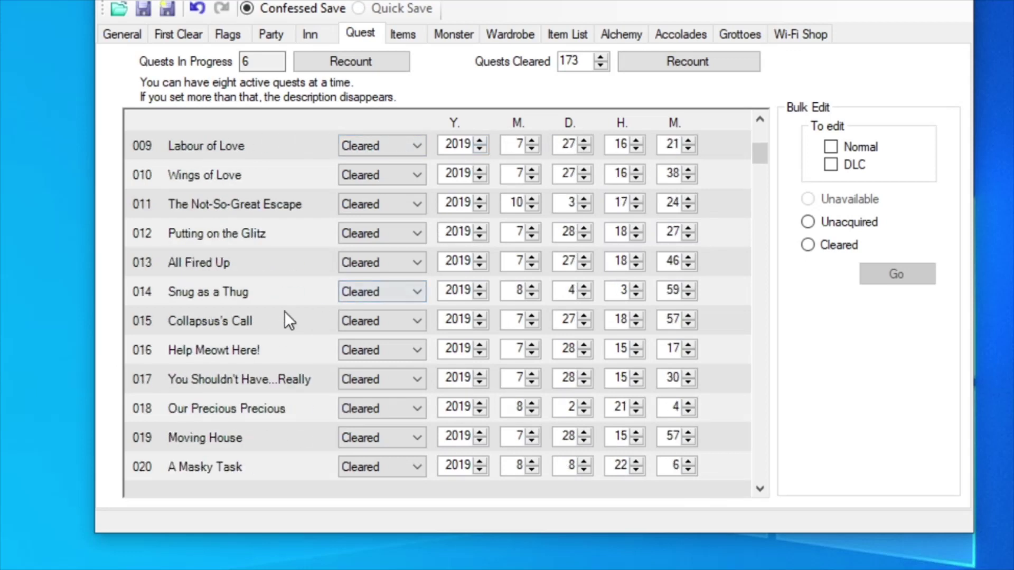
pyautogui.scroll(-11, 286, 313)
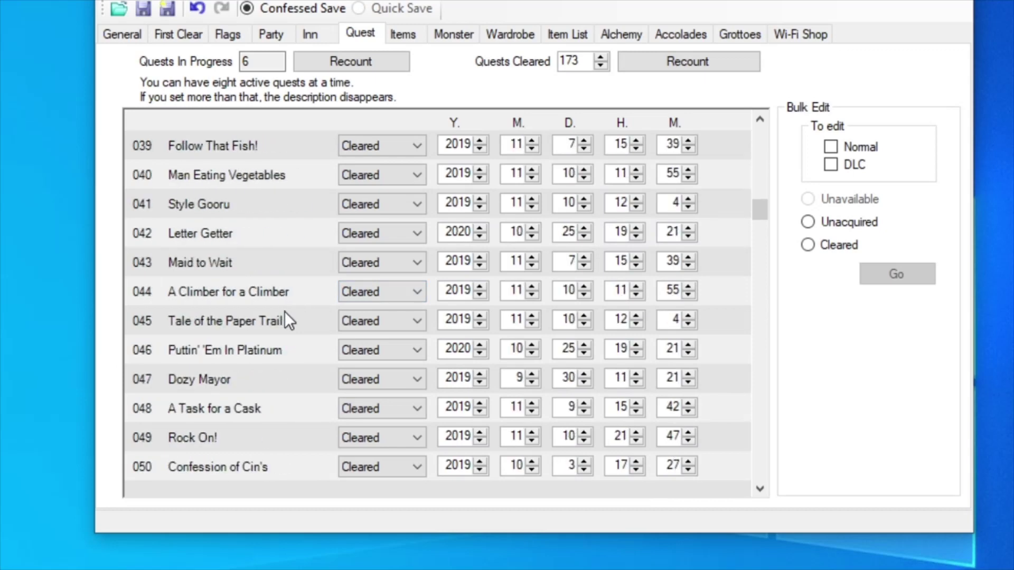
pyautogui.scroll(-12, 286, 313)
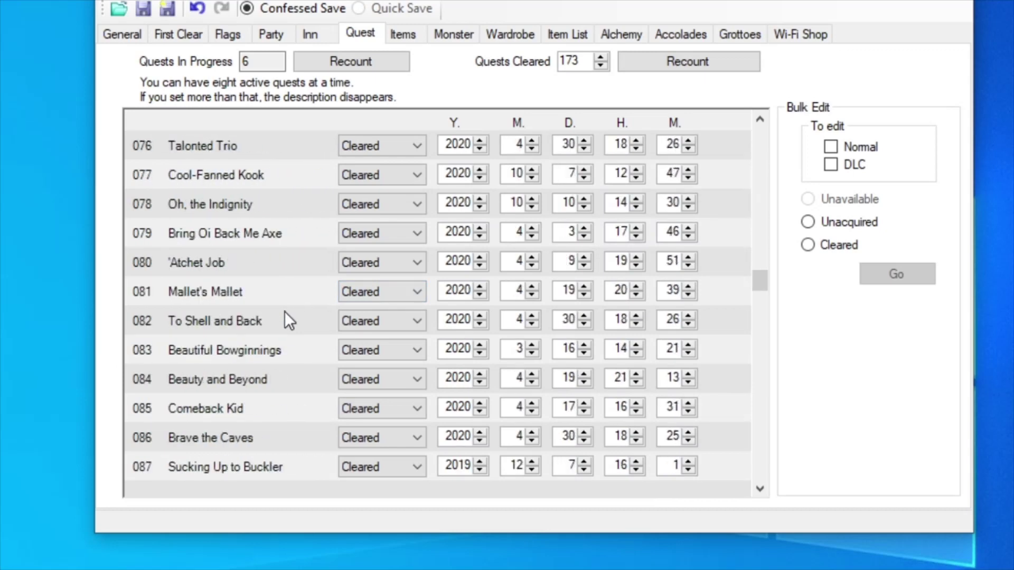
pyautogui.scroll(-10, 286, 314)
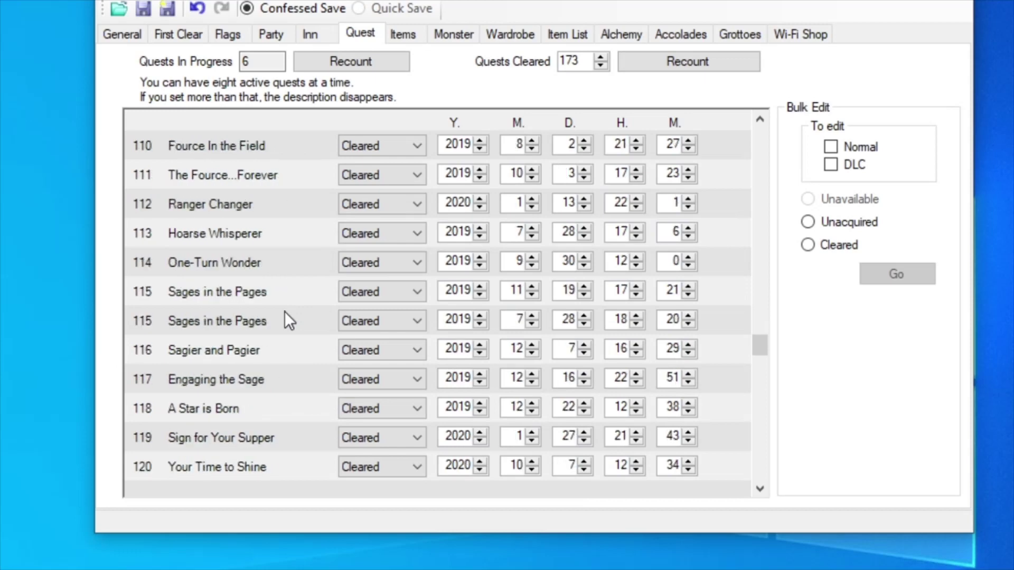
pyautogui.scroll(-7, 270, 355)
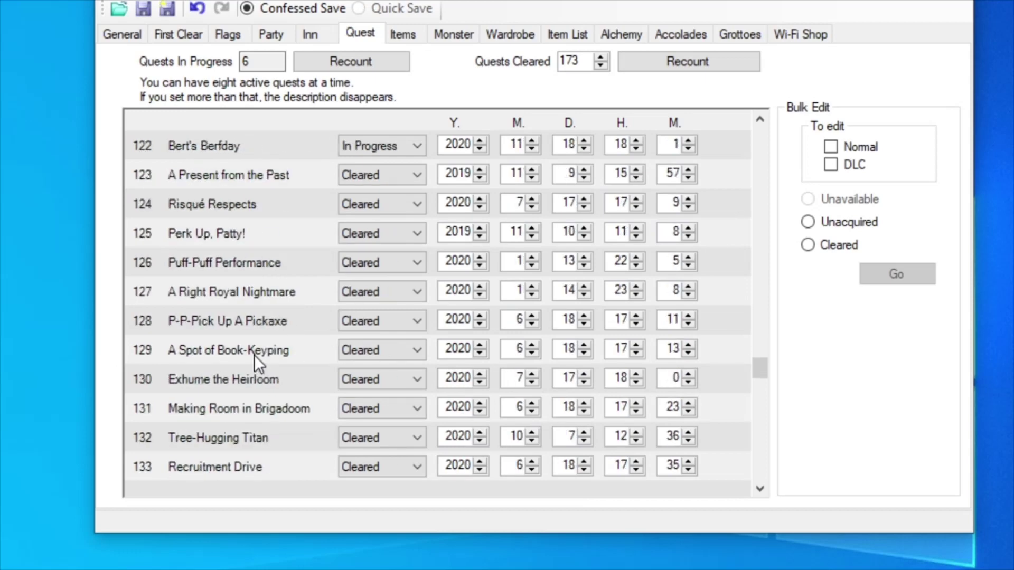
pyautogui.scroll(-3, 259, 342)
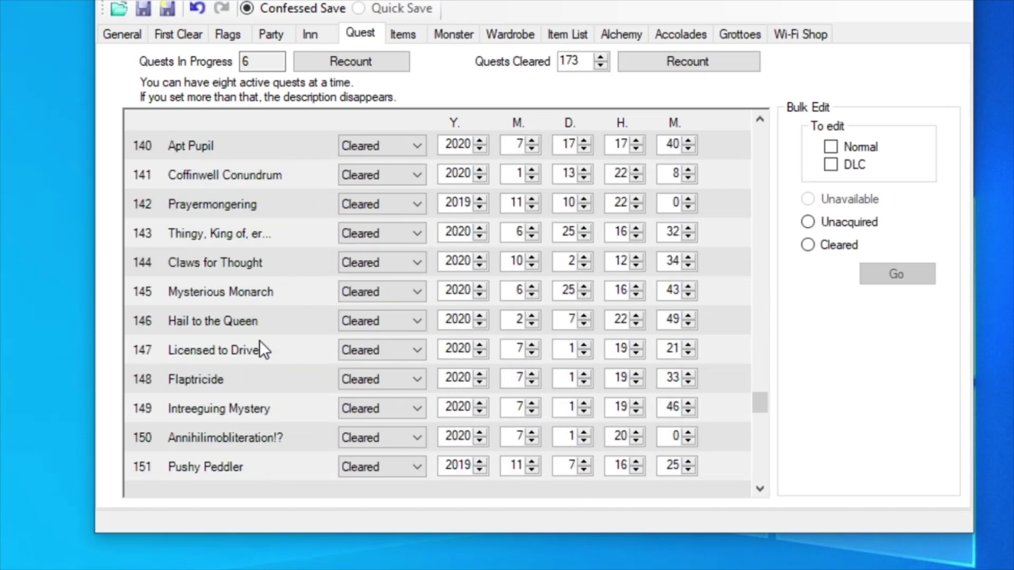
pyautogui.doubleClick(670, 406)
pyautogui.write('4')
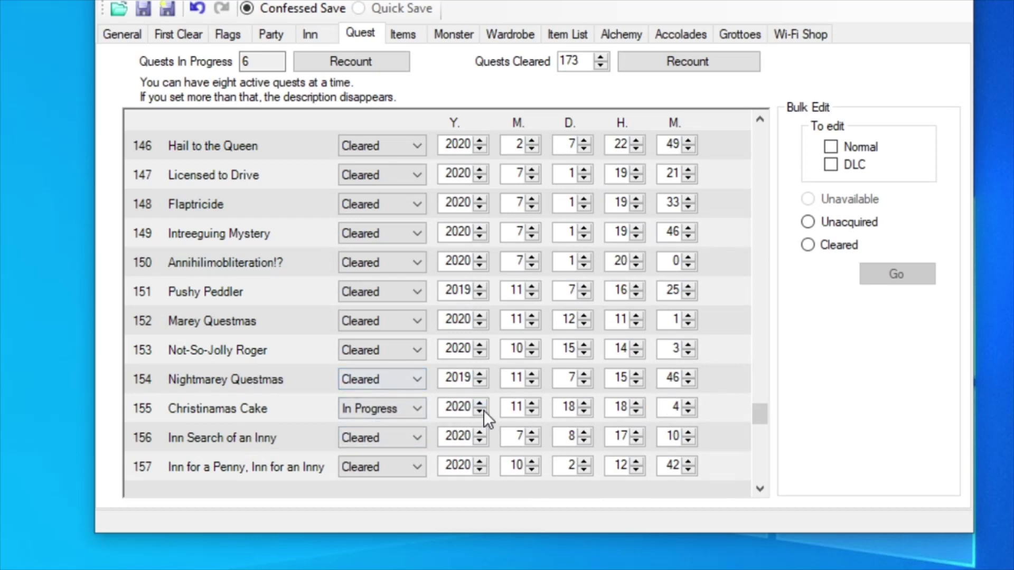
pyautogui.click(383, 386)
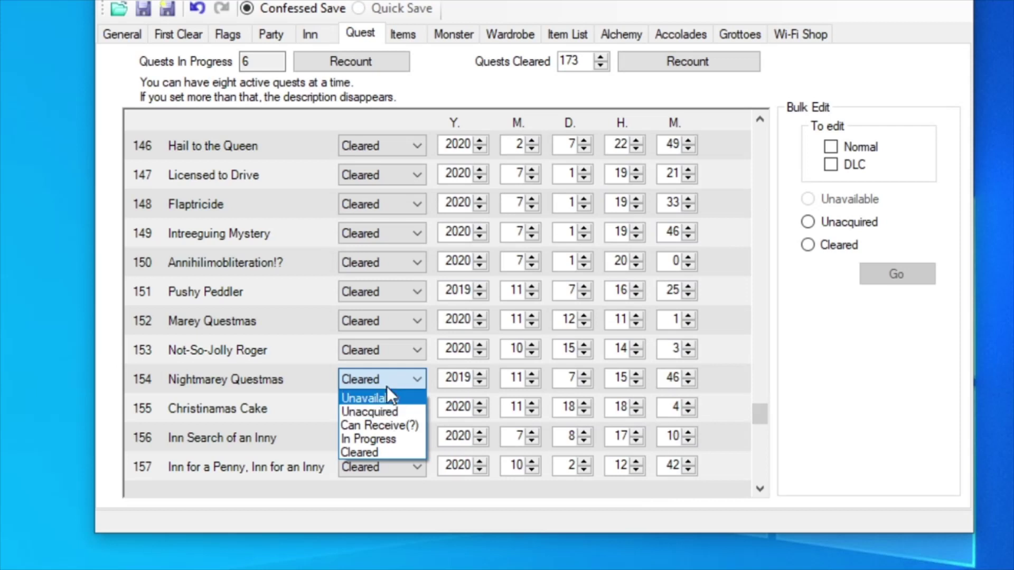
pyautogui.click(409, 381)
# Go back through the earlier quests and check the status options offered for quest 075, Rake a Tail Feather
pyautogui.scroll(4, 396, 377)
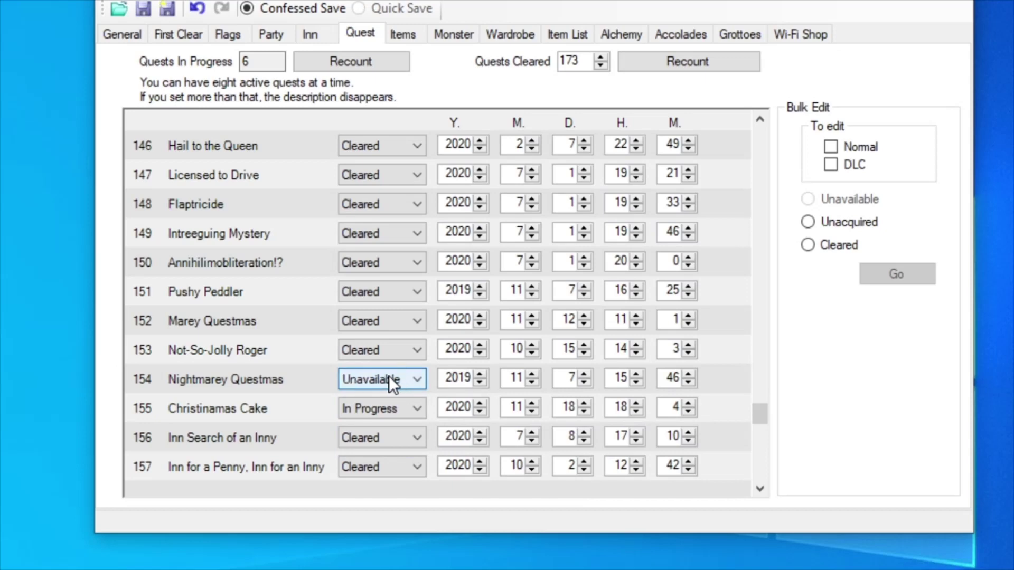
pyautogui.scroll(4, 402, 350)
pyautogui.scroll(3, 402, 338)
pyautogui.scroll(20, 397, 363)
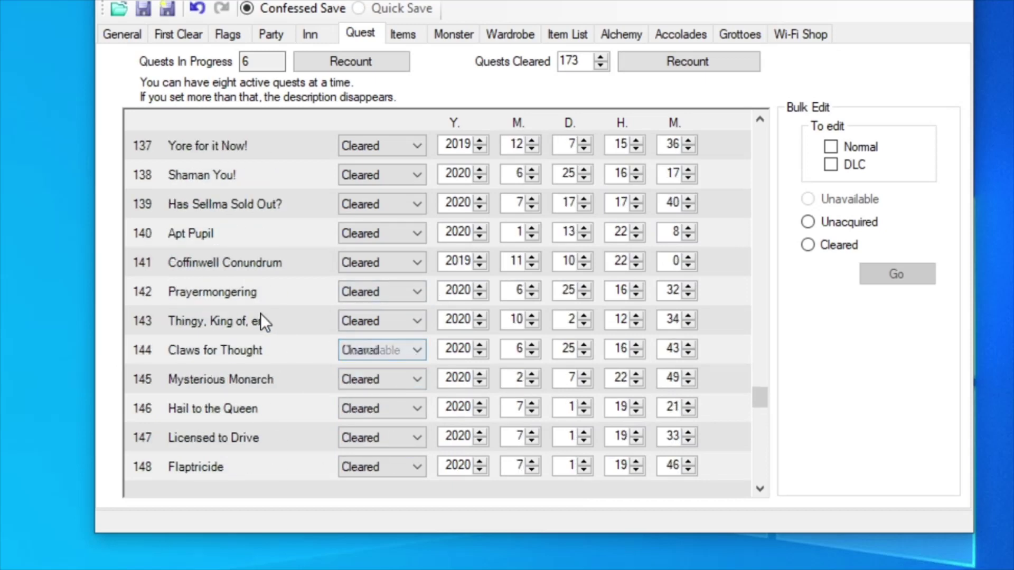
pyautogui.scroll(20, 268, 317)
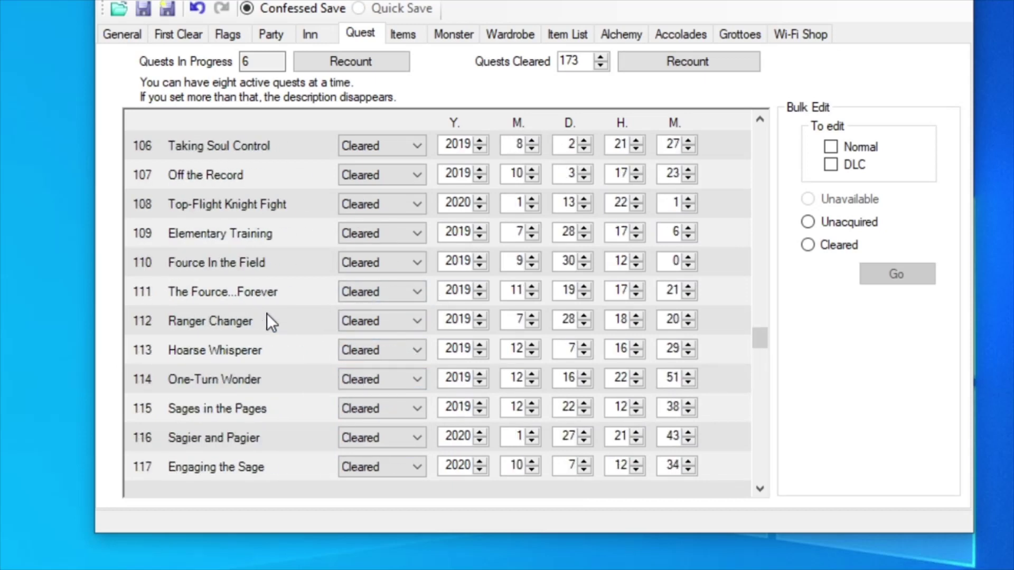
pyautogui.scroll(5, 268, 317)
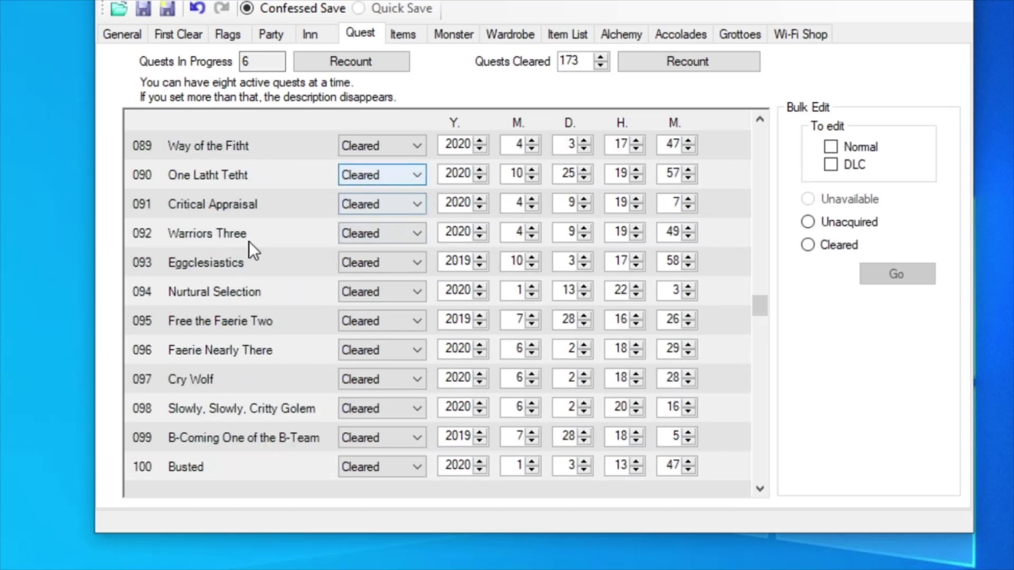
pyautogui.scroll(15, 249, 249)
pyautogui.click(377, 175)
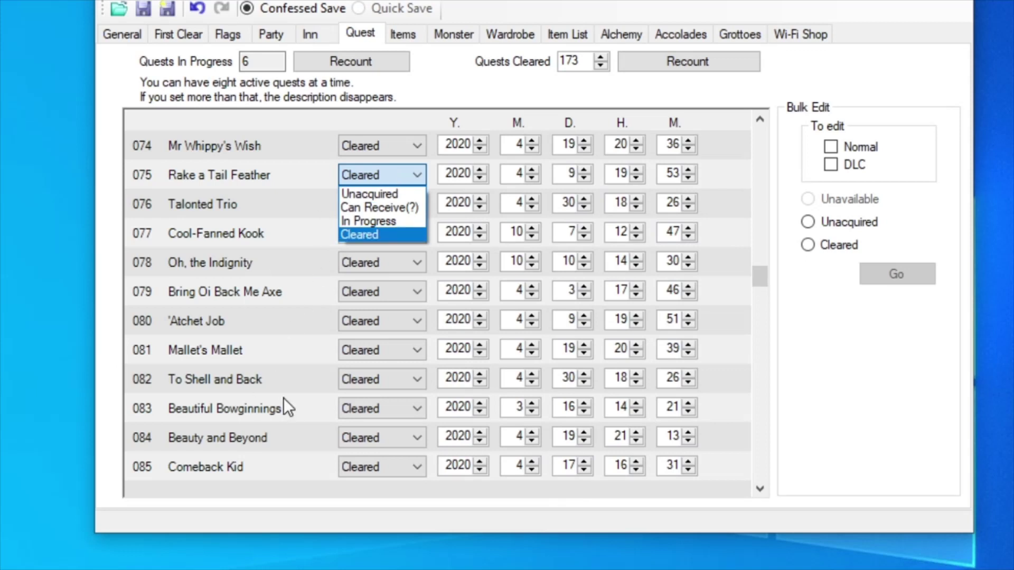
pyautogui.click(408, 178)
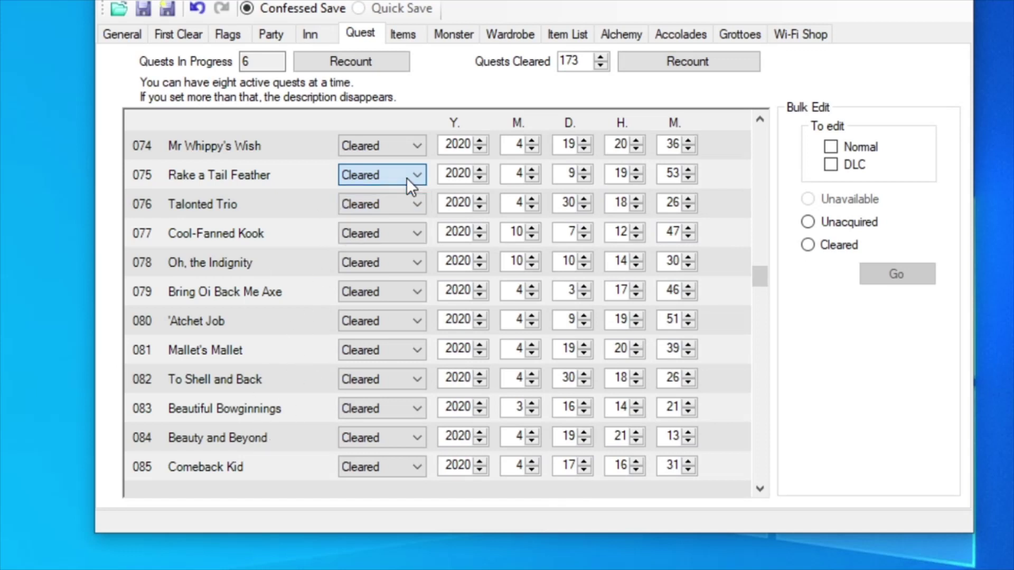
# Check the status options of quest 123, A Present from the Past, without changing it, and return to the earlier quests
pyautogui.scroll(-5, 222, 391)
pyautogui.scroll(-9, 235, 354)
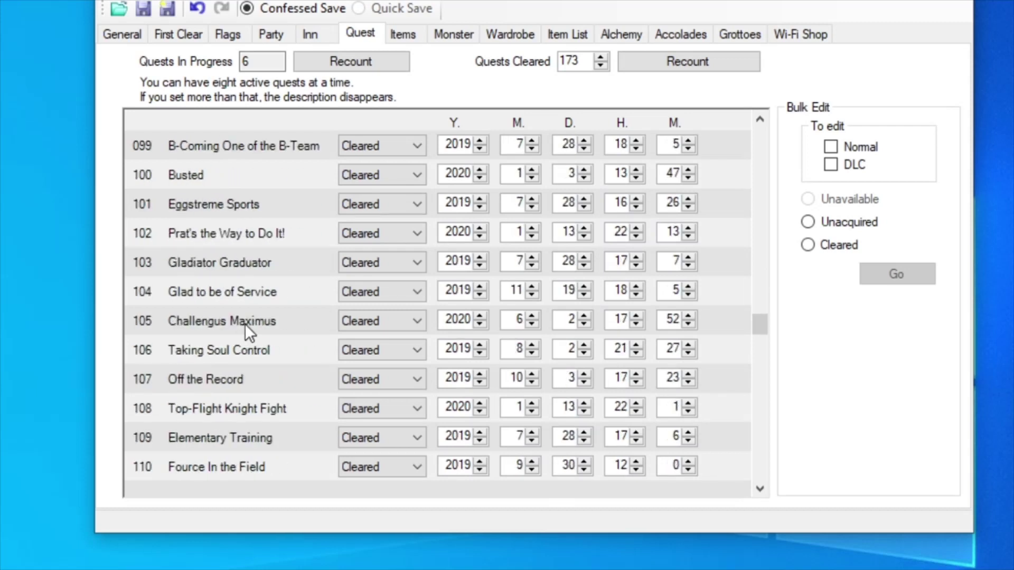
pyautogui.scroll(-2, 284, 359)
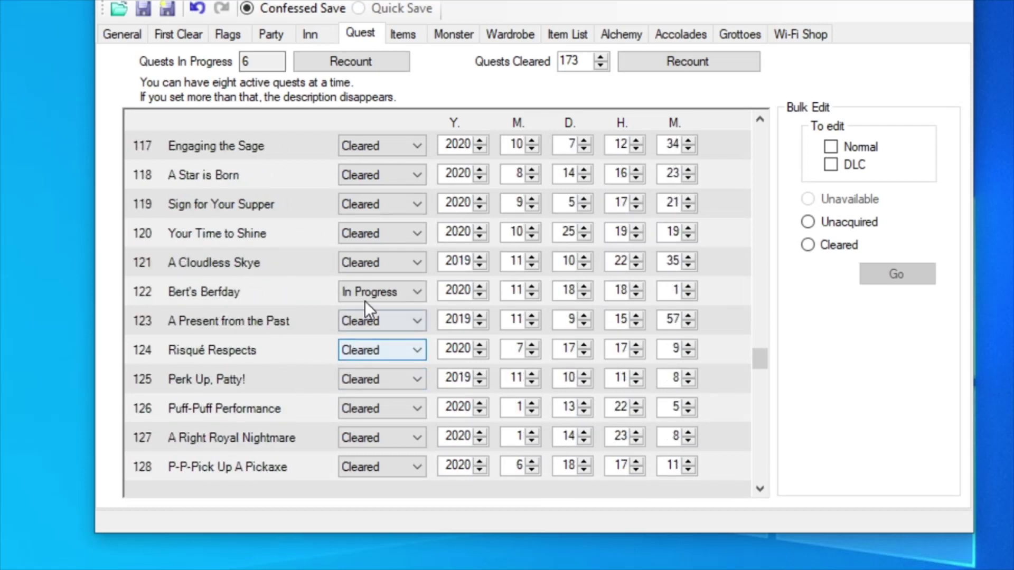
pyautogui.click(368, 320)
pyautogui.click(371, 321)
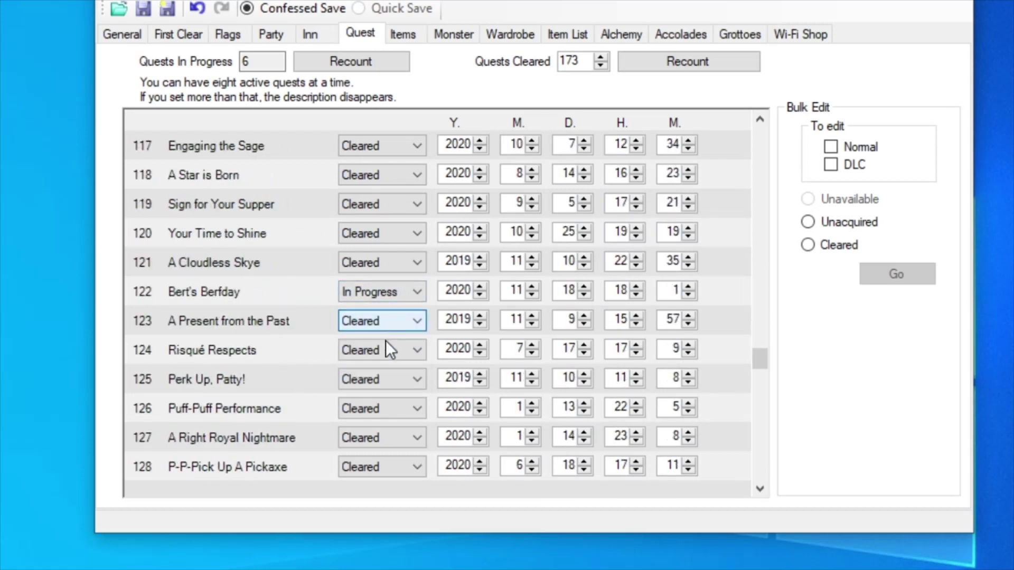
pyautogui.click(384, 317)
pyautogui.click(393, 324)
pyautogui.scroll(4, 246, 309)
pyautogui.scroll(5, 246, 309)
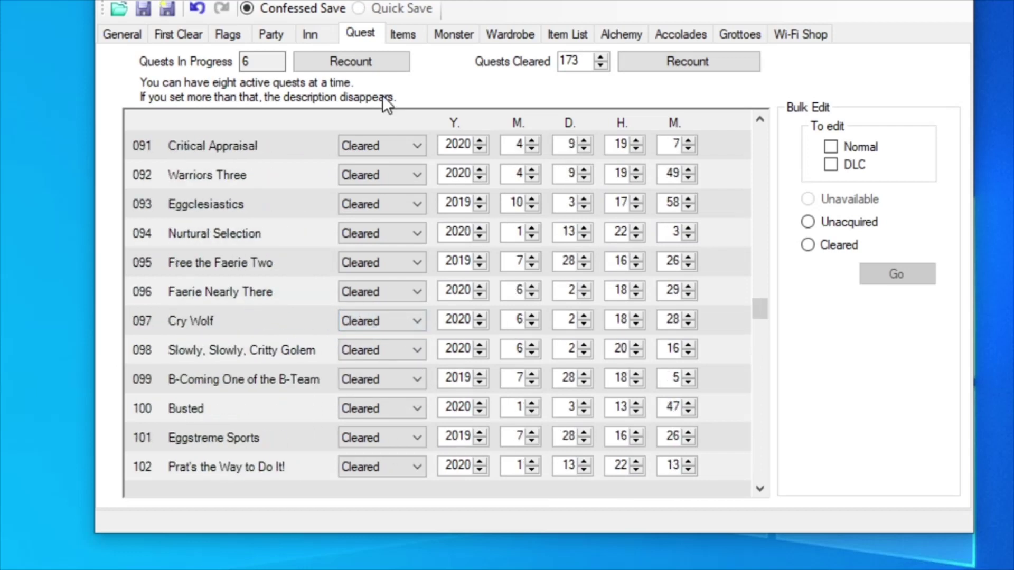
# Examine the Everyday Items inventory down to the empty slots after Block o' choc
pyautogui.click(411, 32)
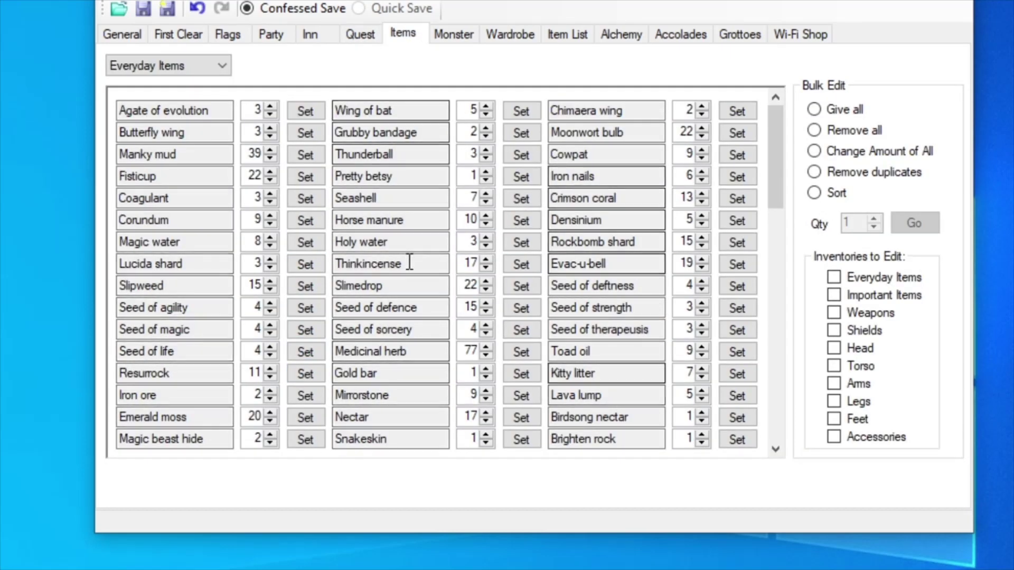
pyautogui.scroll(-2, 476, 317)
pyautogui.scroll(-5, 445, 345)
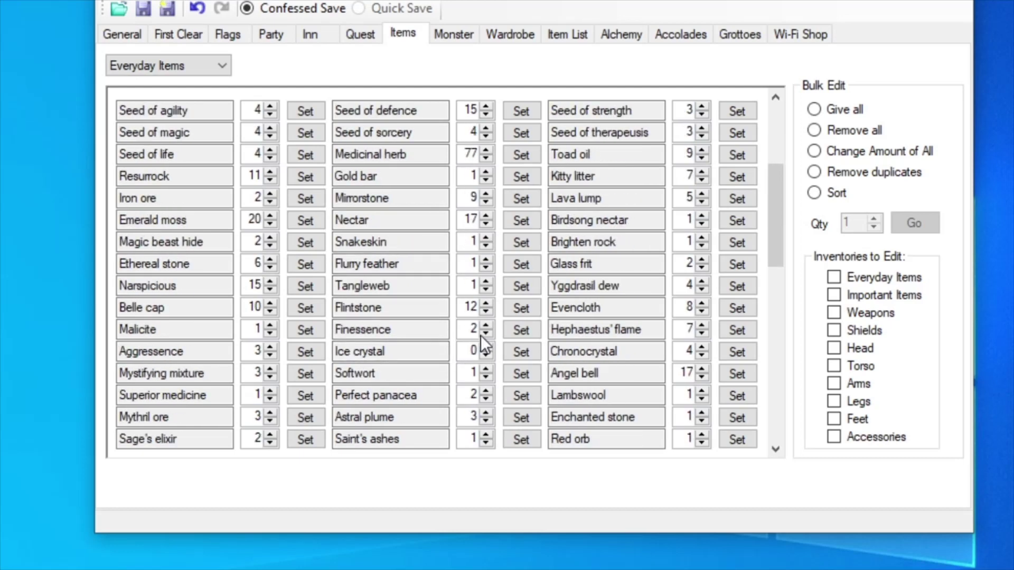
pyautogui.scroll(-2, 454, 369)
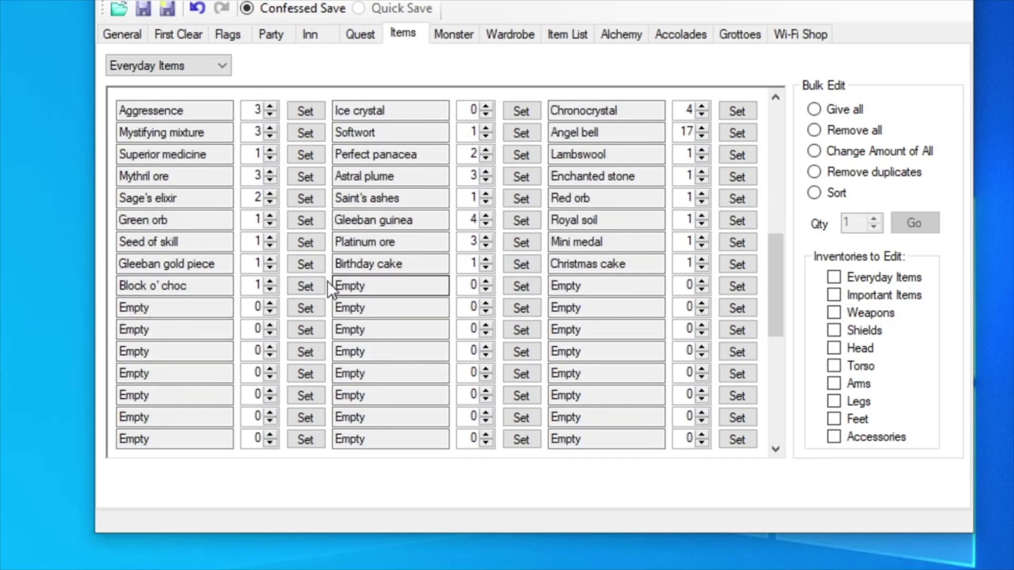
pyautogui.click(353, 286)
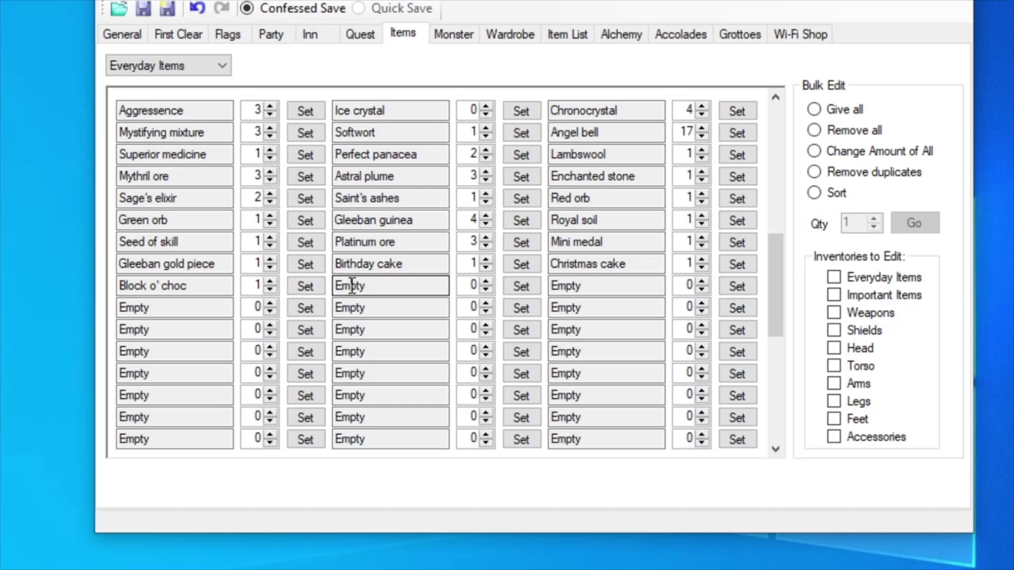
pyautogui.click(576, 286)
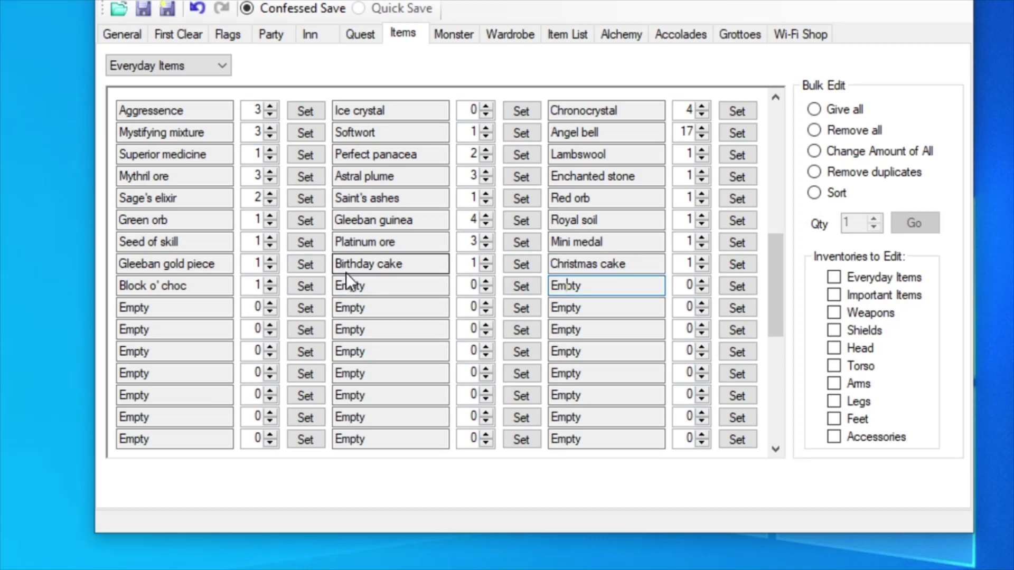
# View the Important Items inventory, switch to the Weapons inventory and set the Pentarang quantity to 10
pyautogui.click(196, 60)
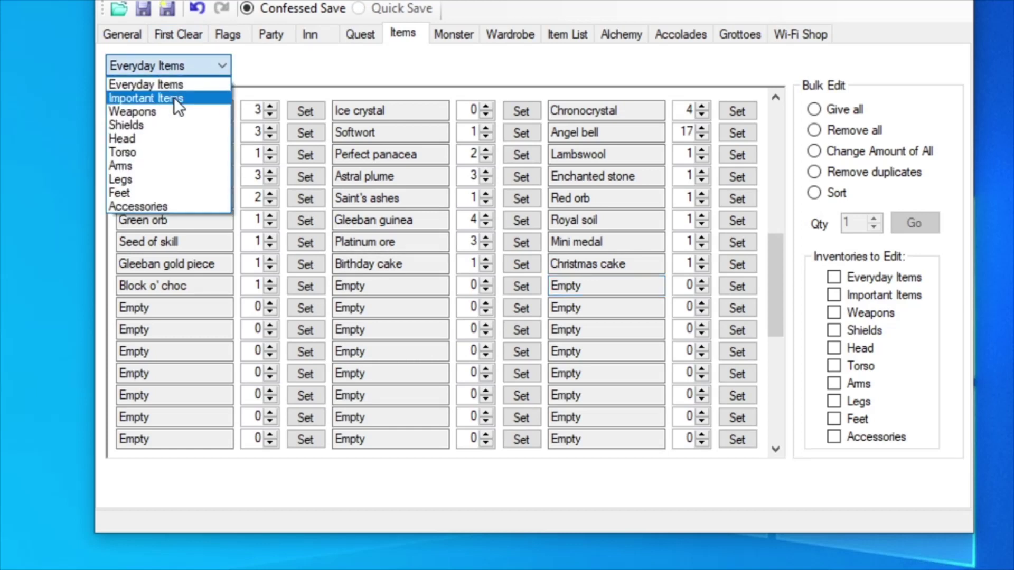
pyautogui.click(174, 96)
pyautogui.click(219, 66)
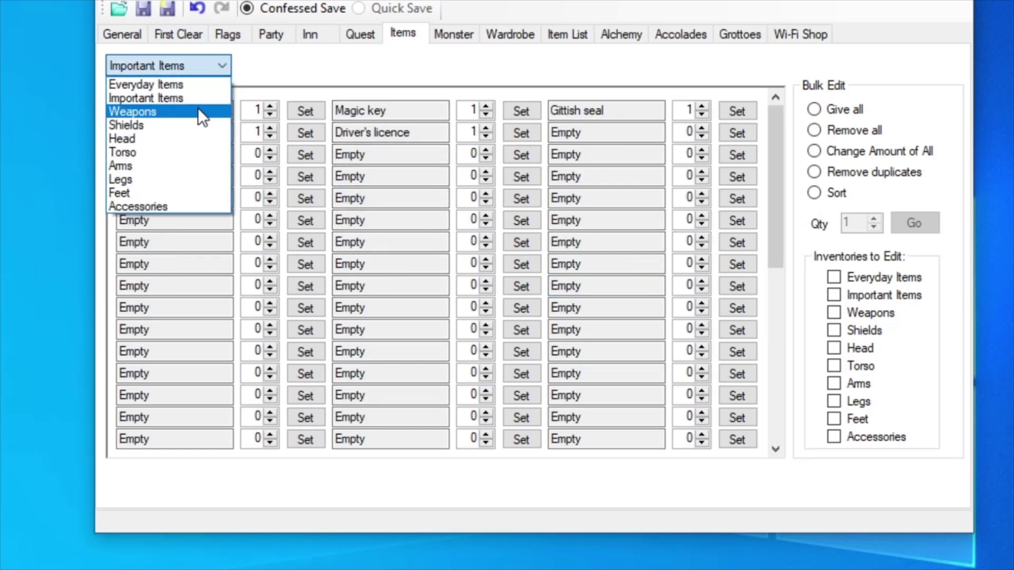
pyautogui.click(199, 107)
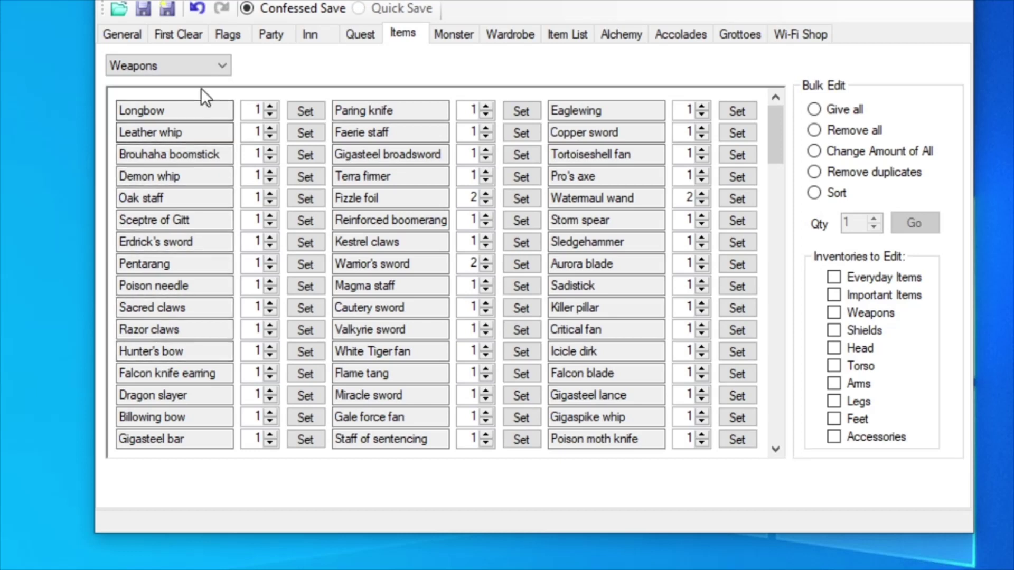
pyautogui.click(201, 67)
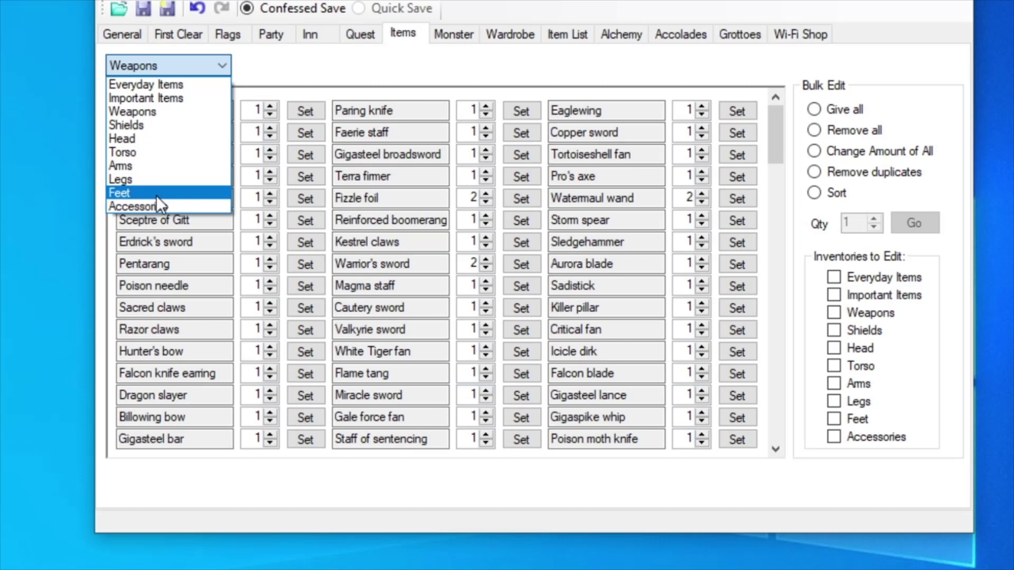
pyautogui.click(214, 66)
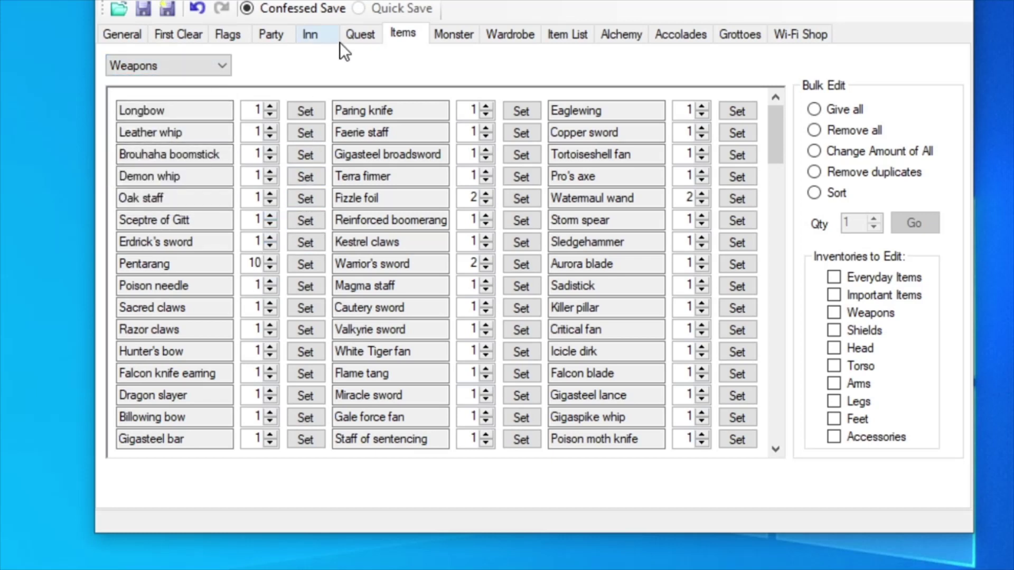
# Examine the monster records with their kills and common and rare item drops, from the first entries onward
pyautogui.click(446, 37)
pyautogui.scroll(-10, 451, 355)
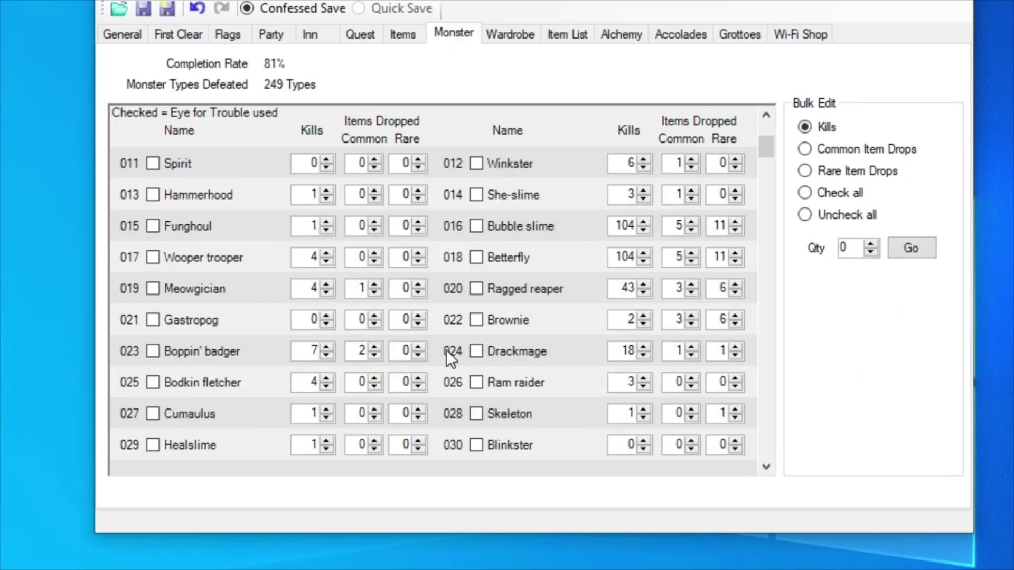
pyautogui.scroll(1, 449, 358)
pyautogui.scroll(2, 446, 350)
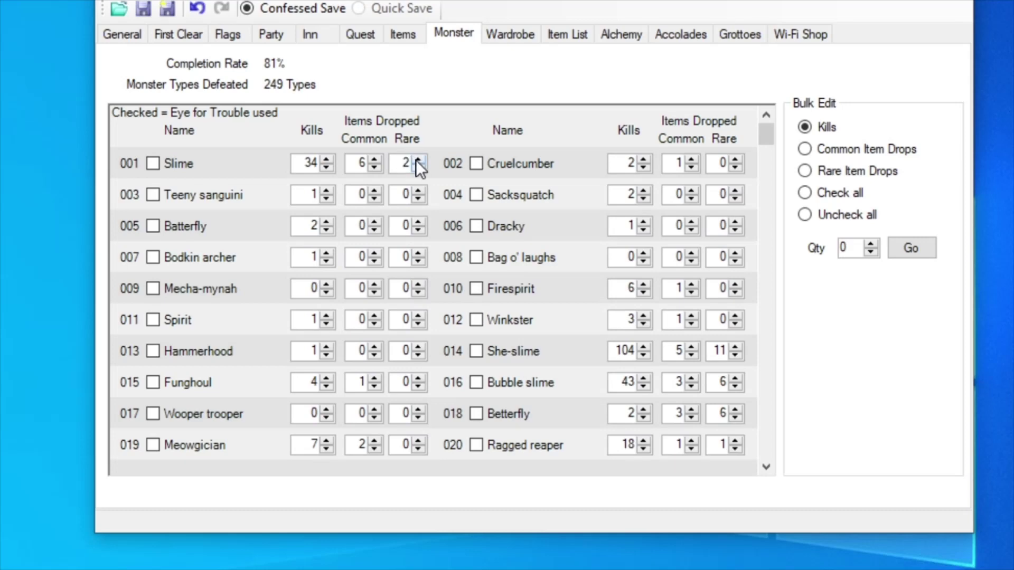
# Finish viewing the first monster records and examine the sword and spear entries at the start of the Wardrobe list
pyautogui.scroll(-1, 543, 254)
pyautogui.scroll(1, 542, 254)
pyautogui.click(503, 34)
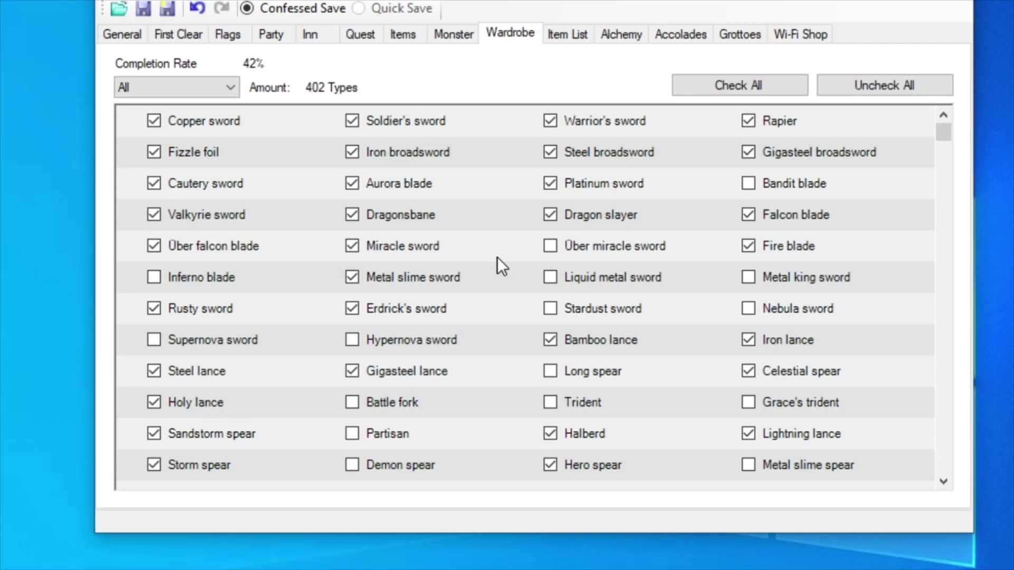
pyautogui.scroll(-2, 497, 256)
pyautogui.scroll(2, 497, 257)
pyautogui.scroll(-1, 475, 371)
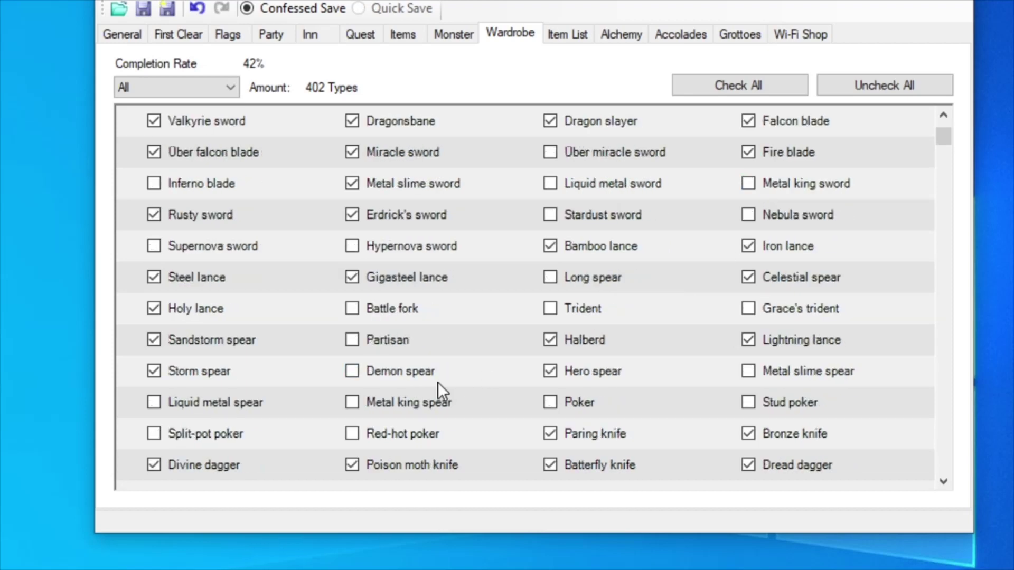
pyautogui.scroll(1, 438, 383)
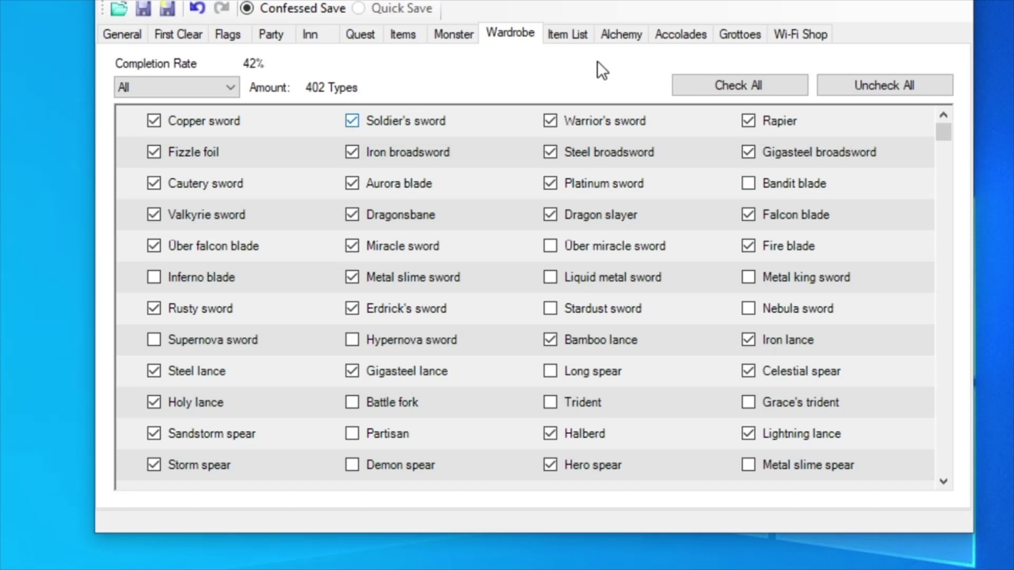
# Check the Wardrobe equipment categories while keeping All selected, and view the records in the Item List
pyautogui.click(204, 89)
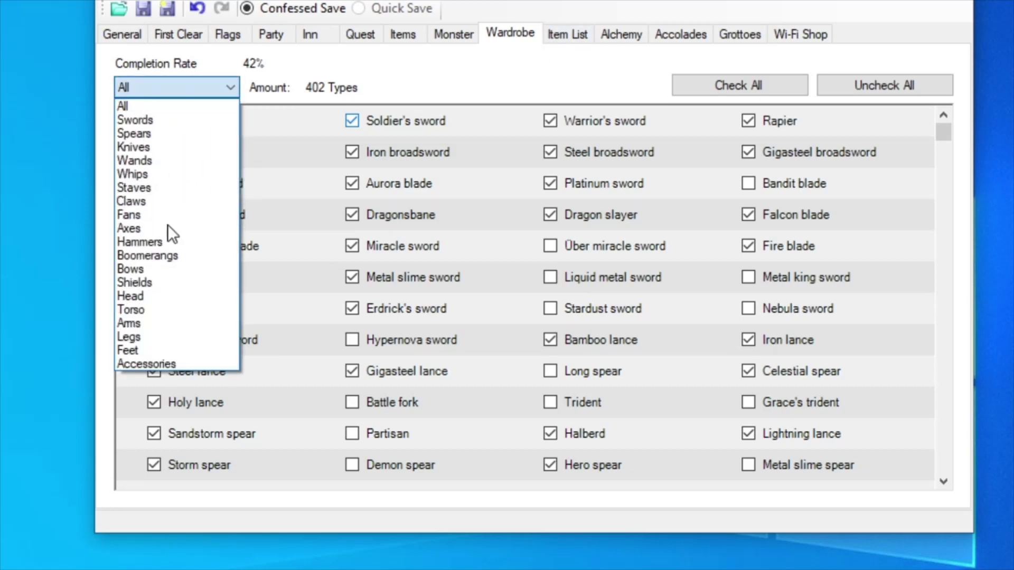
pyautogui.click(214, 78)
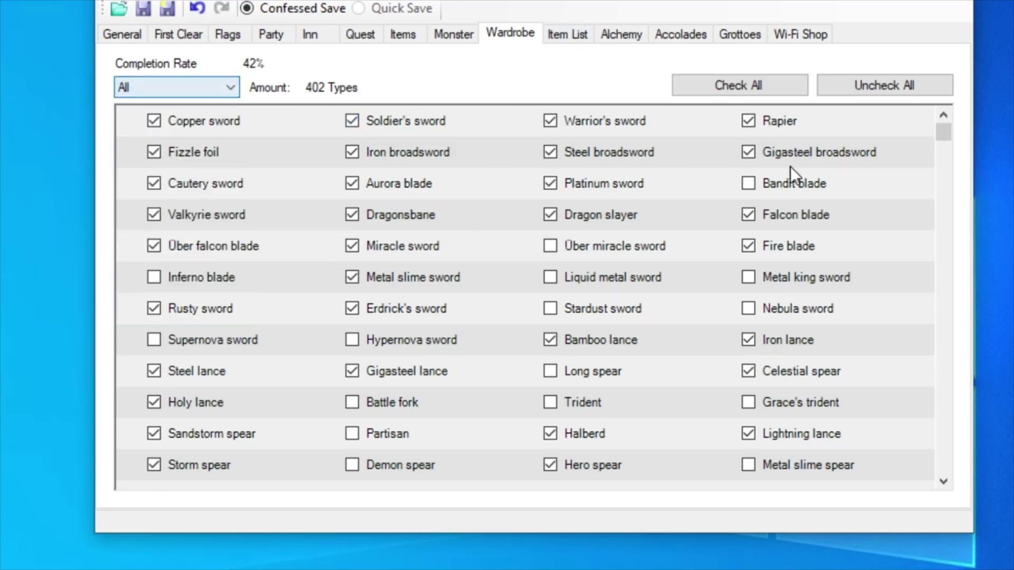
pyautogui.moveTo(944, 127)
pyautogui.mouseDown()
pyautogui.moveTo(947, 386)
pyautogui.moveTo(960, 121)
pyautogui.mouseUp()
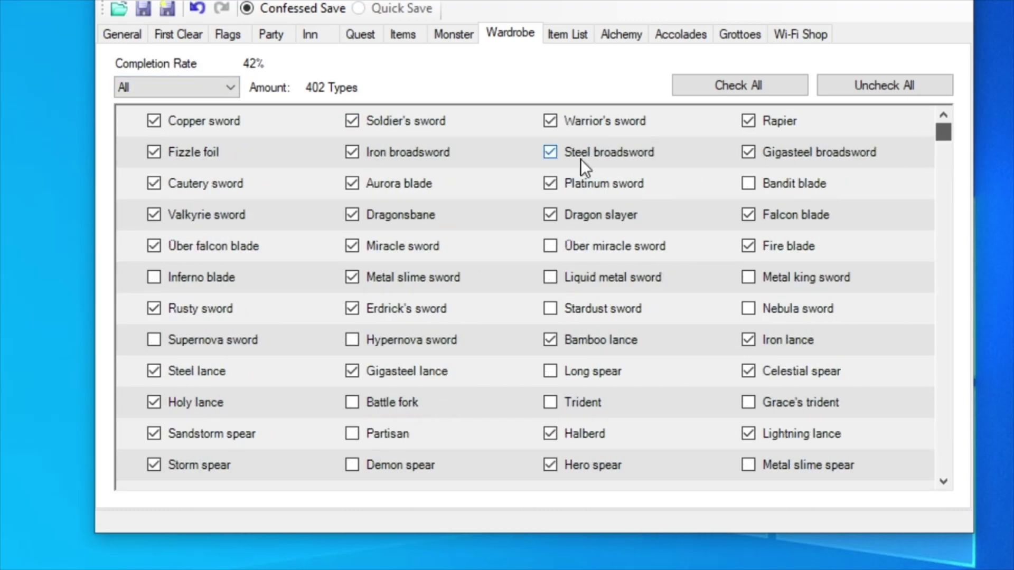
pyautogui.click(179, 80)
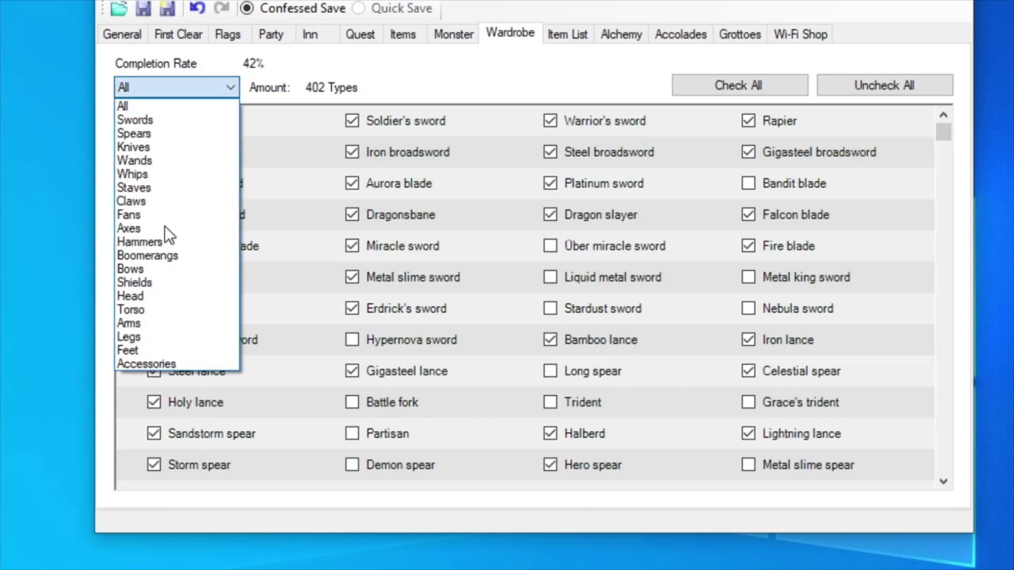
pyautogui.click(152, 96)
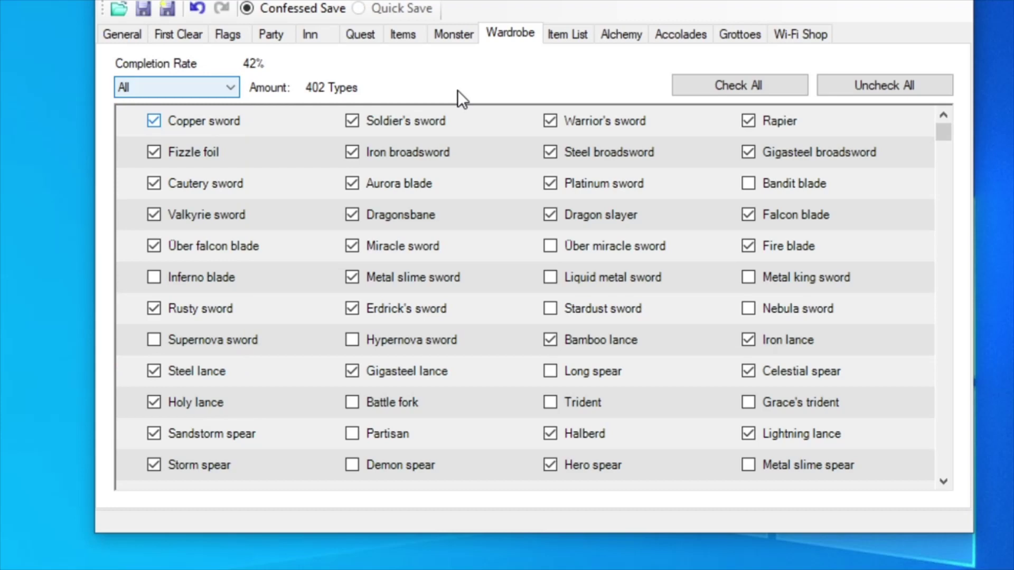
pyautogui.click(567, 34)
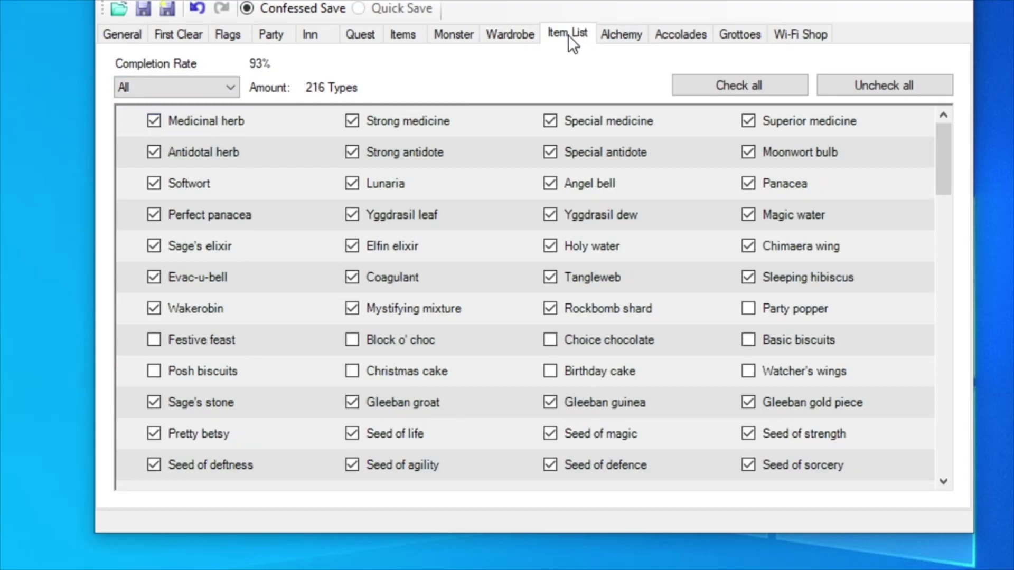
pyautogui.moveTo(944, 131); pyautogui.dragTo(916, 190)
# Examine the Alchemy recipes from swords through shields and headgear to body armour, keeping the All category
pyautogui.click(622, 34)
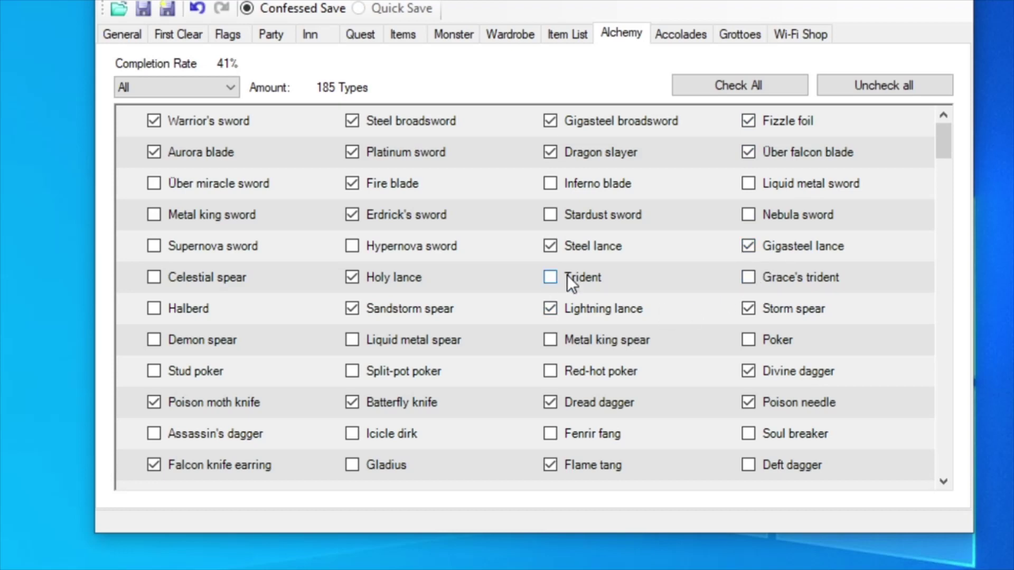
pyautogui.scroll(-3, 474, 273)
pyautogui.scroll(-5, 472, 274)
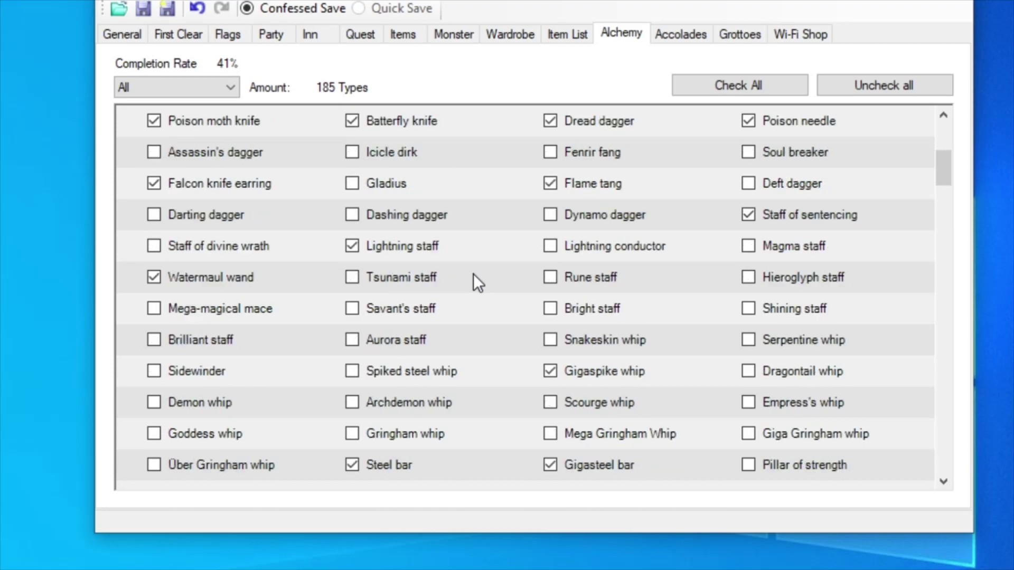
pyautogui.scroll(-4, 473, 273)
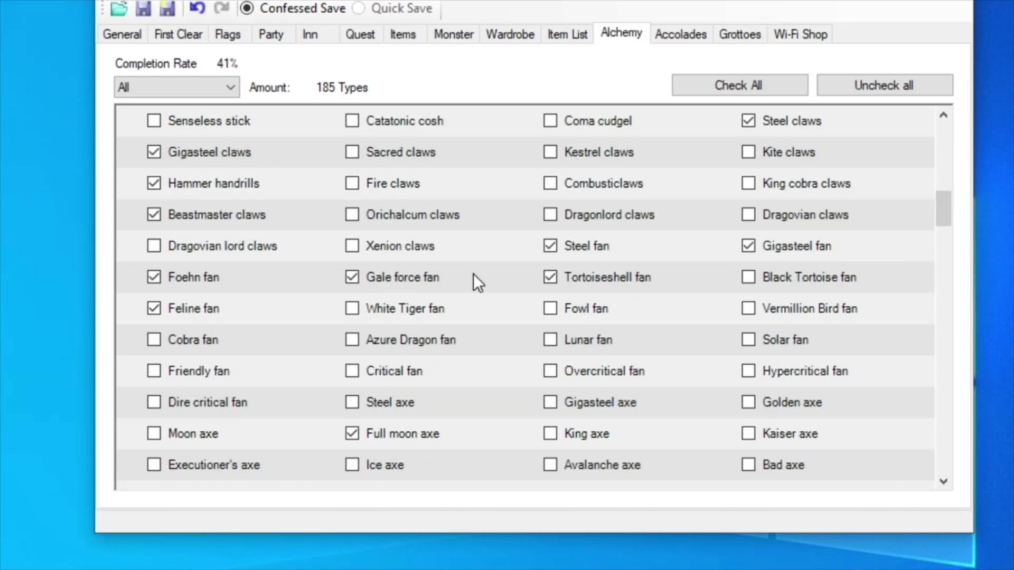
pyautogui.scroll(-4, 472, 274)
pyautogui.scroll(-5, 474, 274)
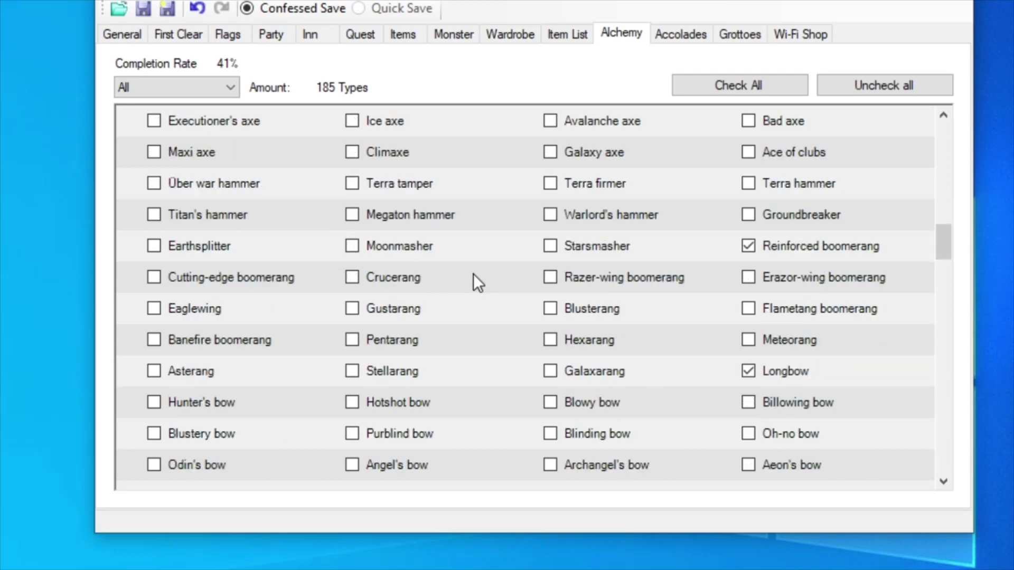
pyautogui.scroll(-4, 473, 273)
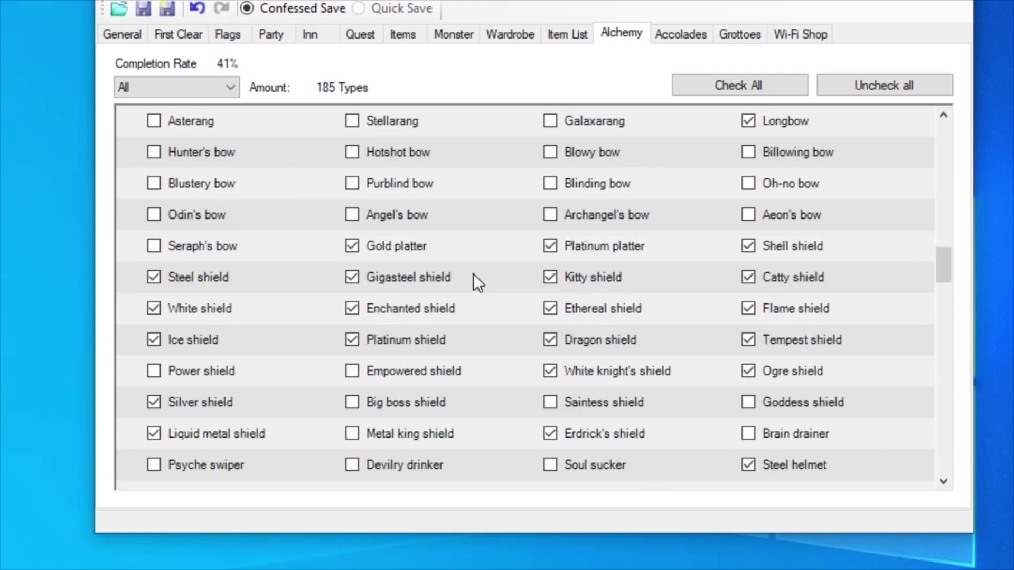
pyautogui.scroll(-5, 473, 273)
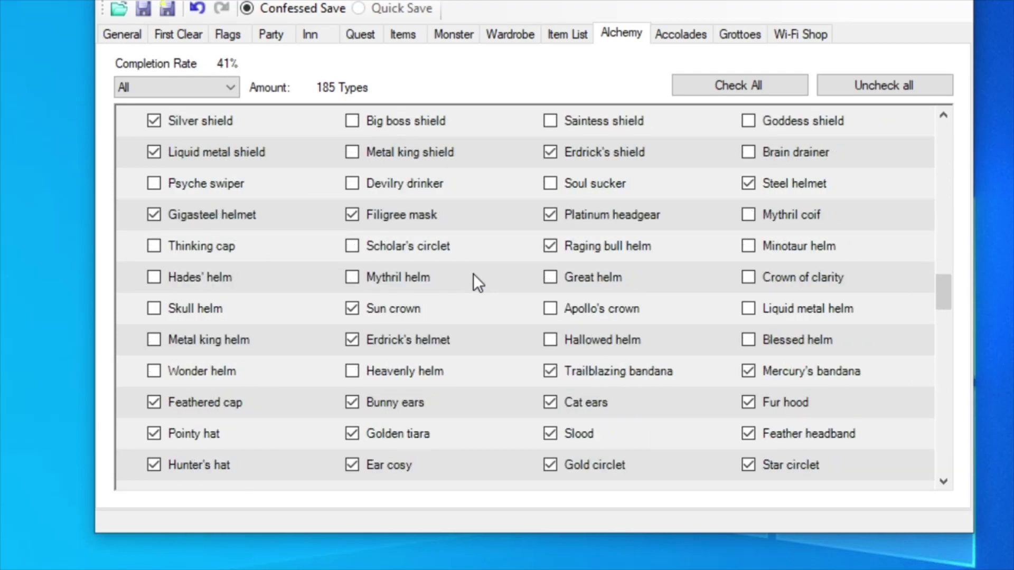
pyautogui.scroll(-3, 474, 274)
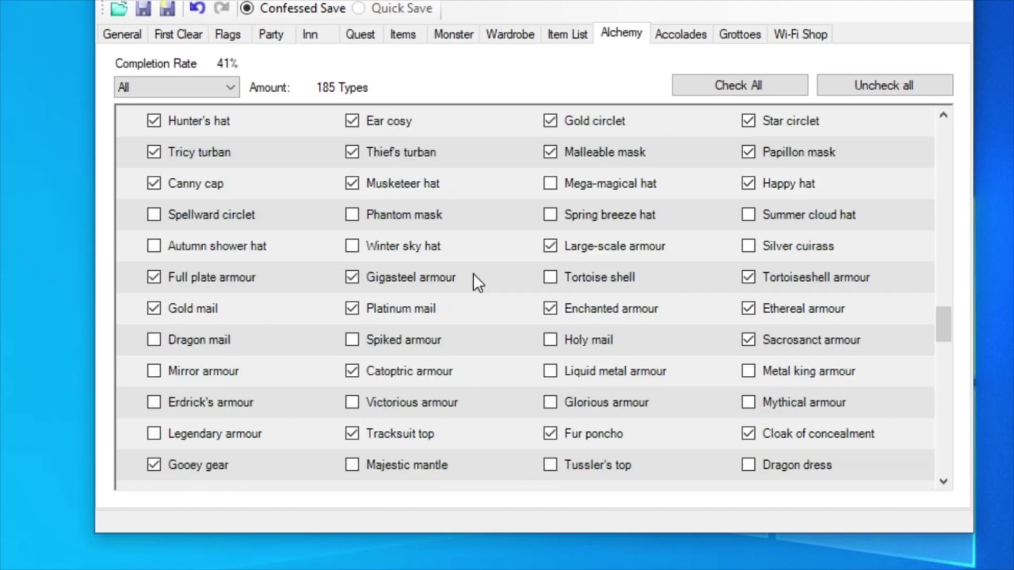
pyautogui.scroll(2, 678, 316)
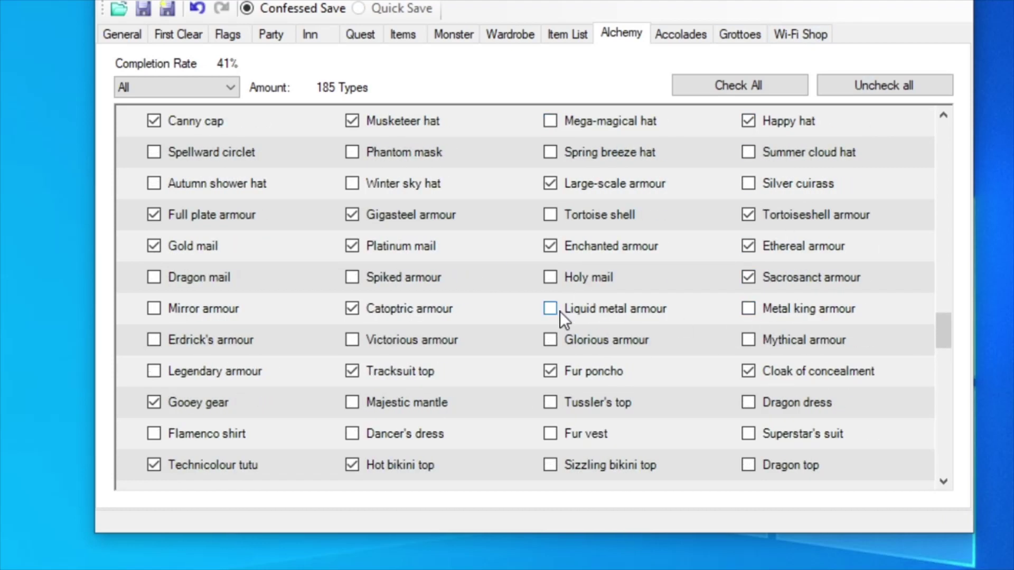
pyautogui.click(131, 78)
pyautogui.click(131, 78)
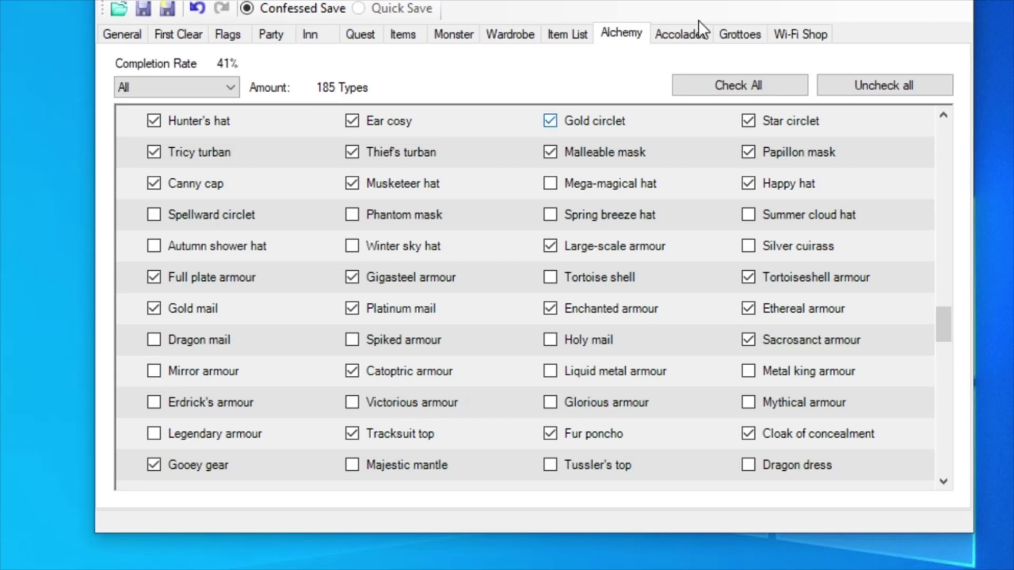
# Examine the Accolades list with its male and female titles and return to its first entries
pyautogui.click(681, 33)
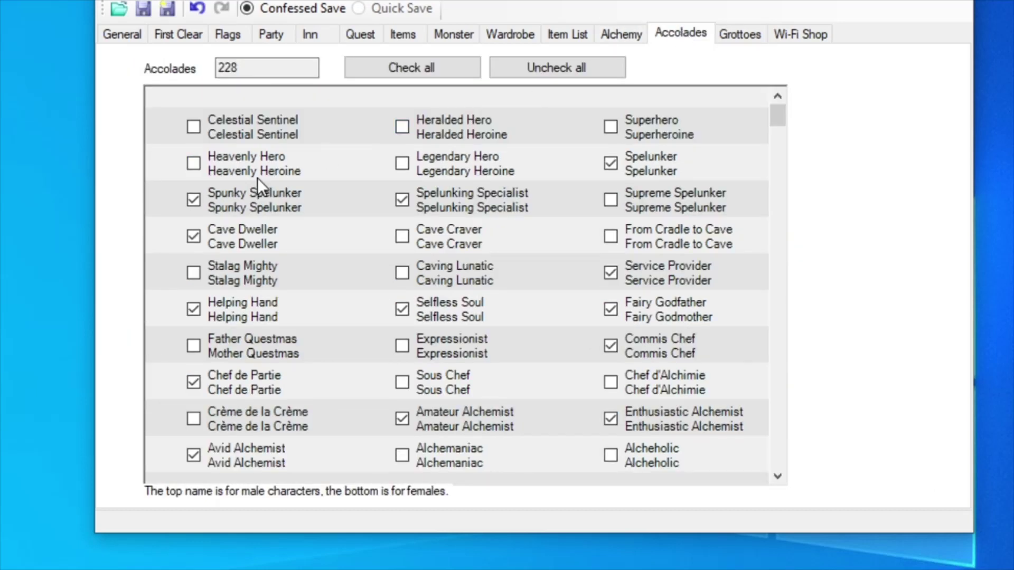
pyautogui.scroll(-10, 258, 178)
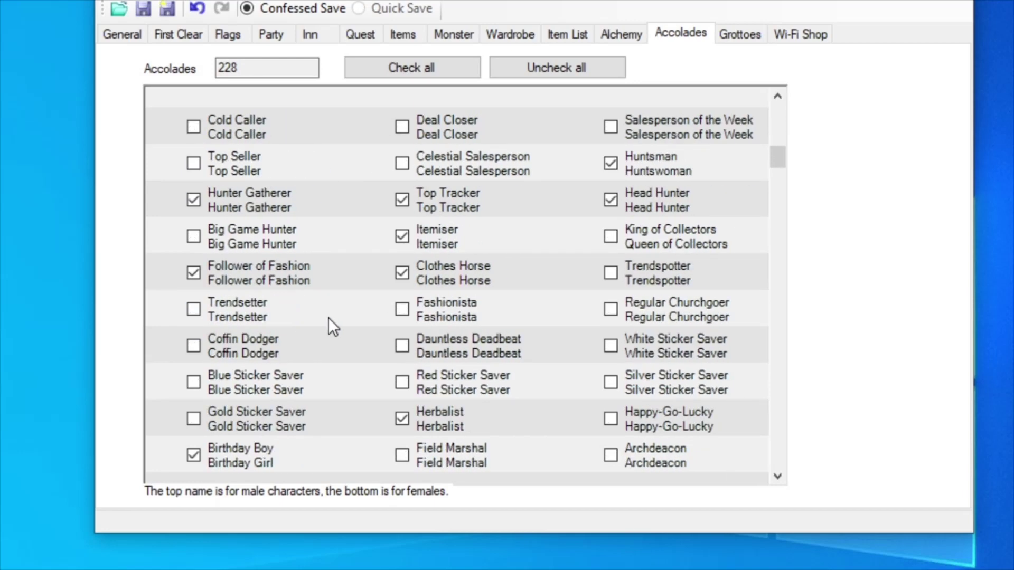
pyautogui.scroll(10, 371, 309)
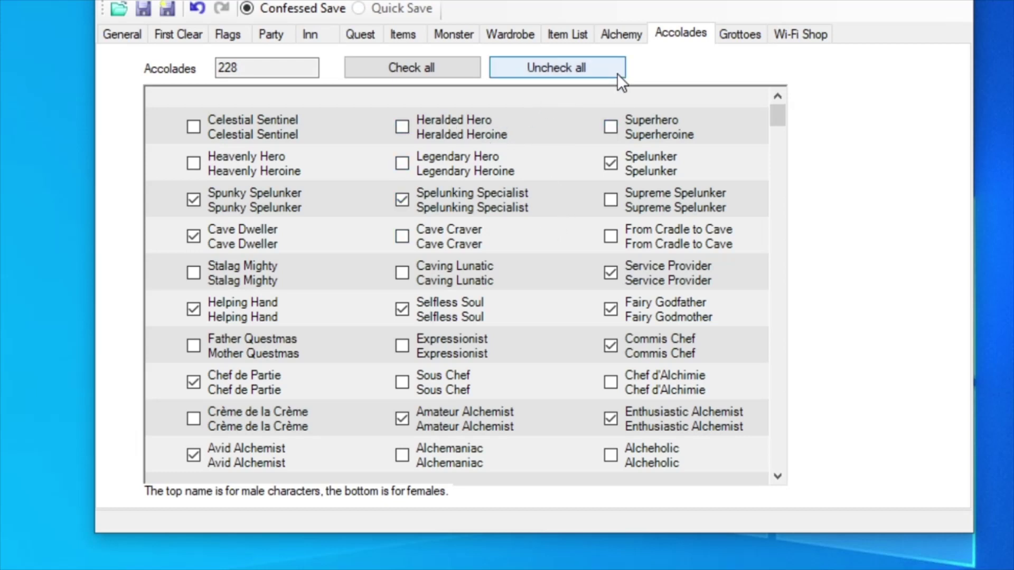
# View the Grottoes map list and the Wi-Fi Shop item and message settings, and return to the Grottoes data
pyautogui.click(748, 32)
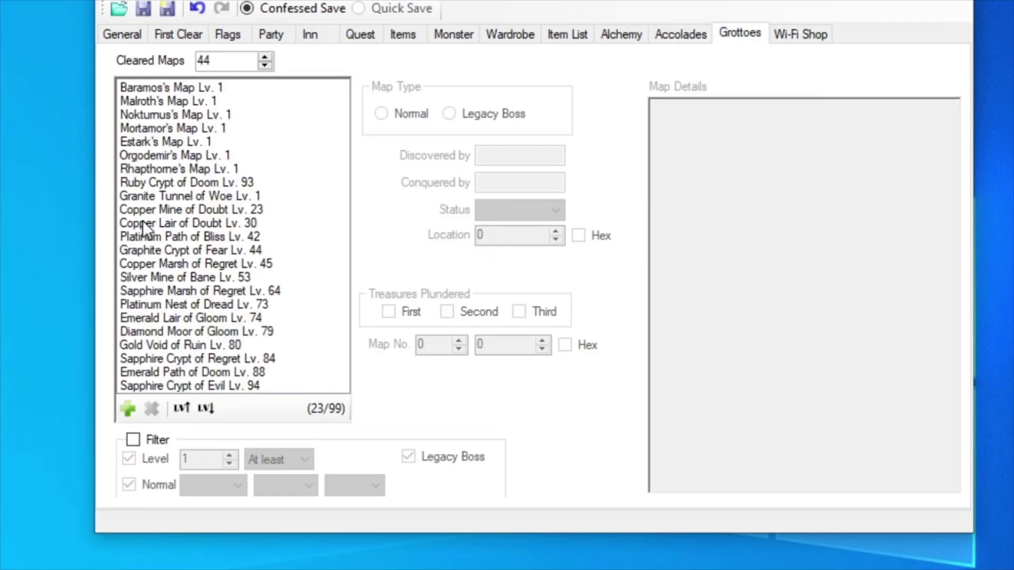
pyautogui.click(805, 39)
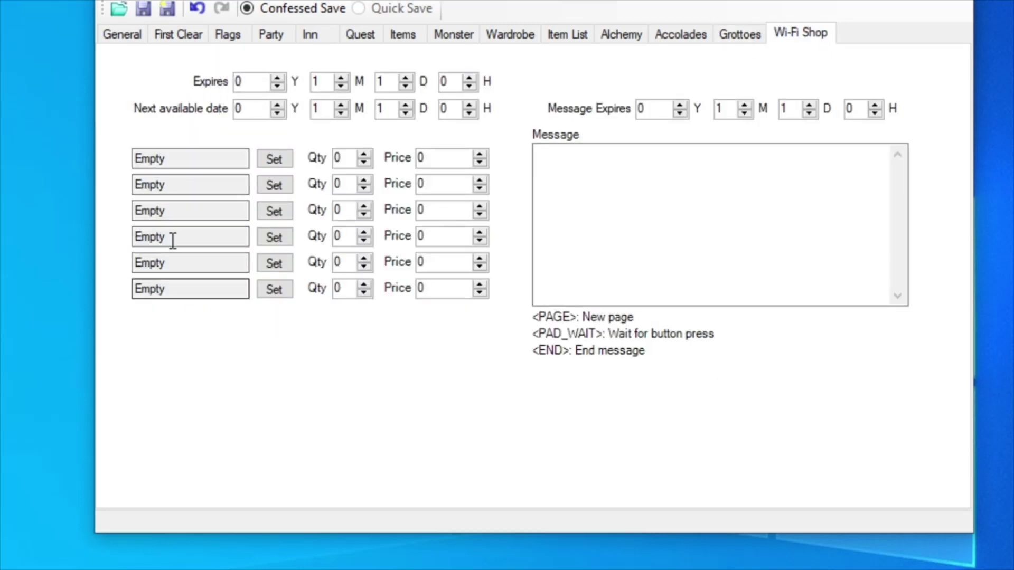
pyautogui.click(750, 34)
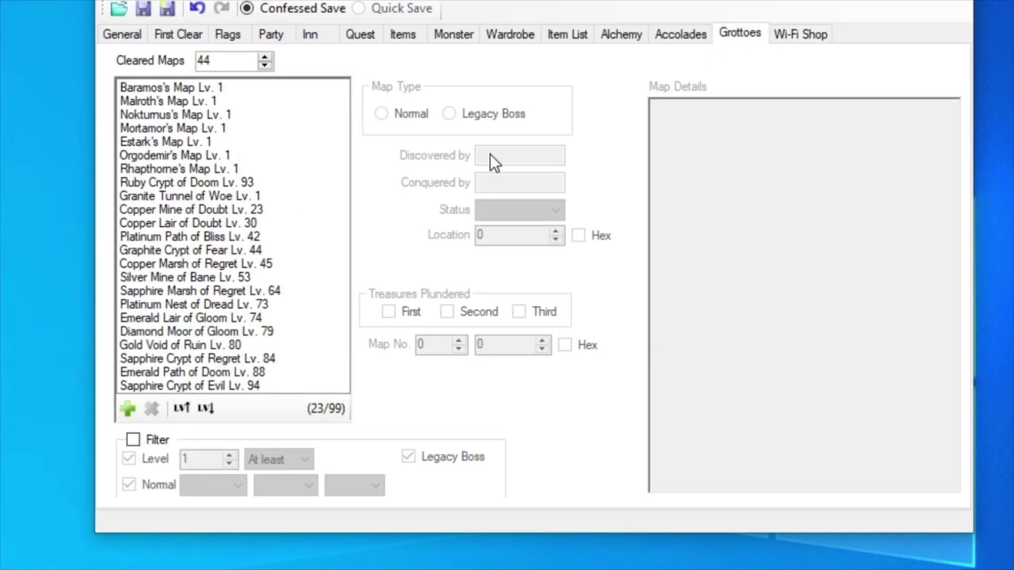
pyautogui.click(802, 36)
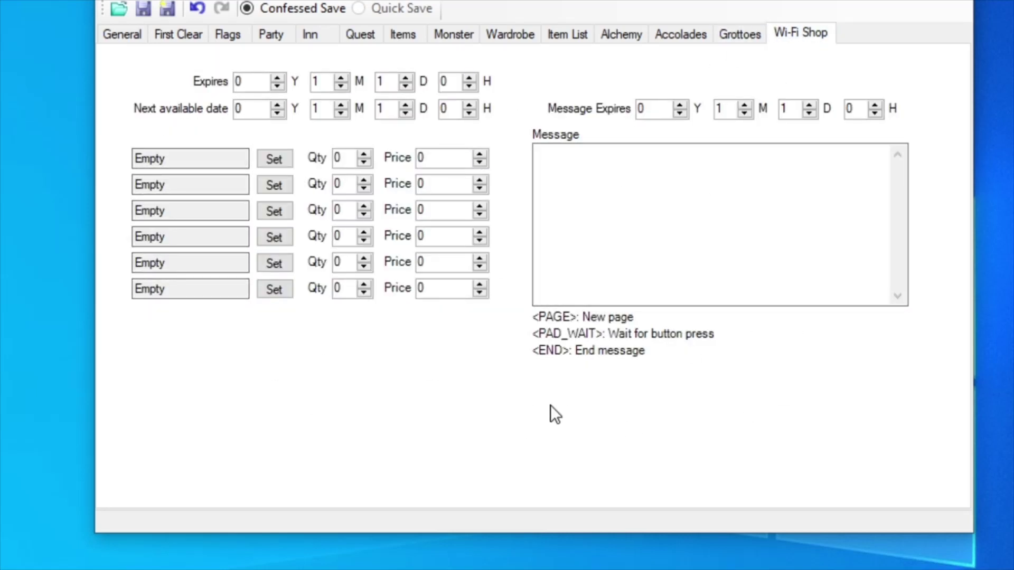
pyautogui.click(759, 32)
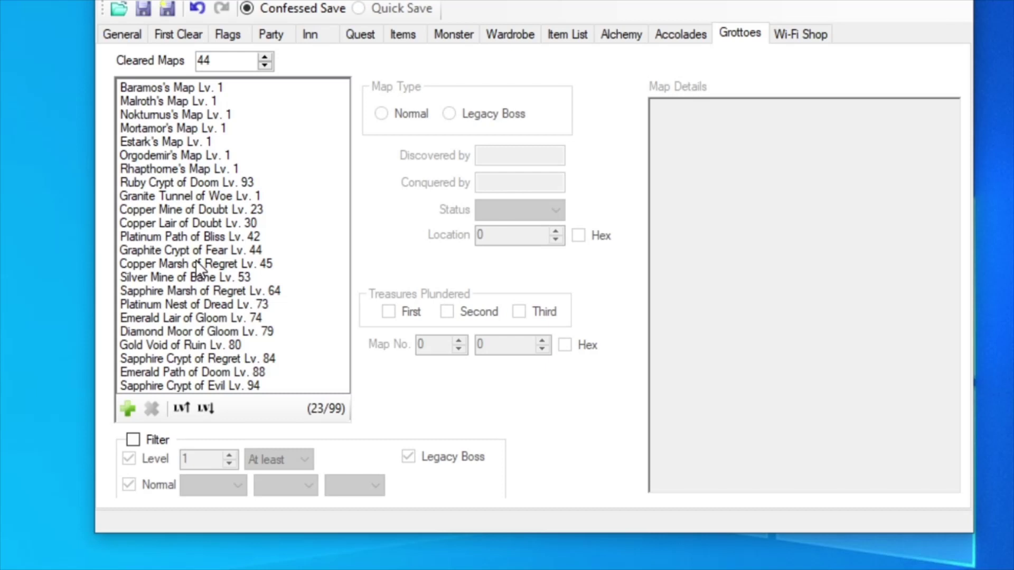
# View the Copper Lair of Doubt Lv. 30 data and examine the Granite Tunnel of Woe Lv. 1 details down to floor B03
pyautogui.click(241, 155)
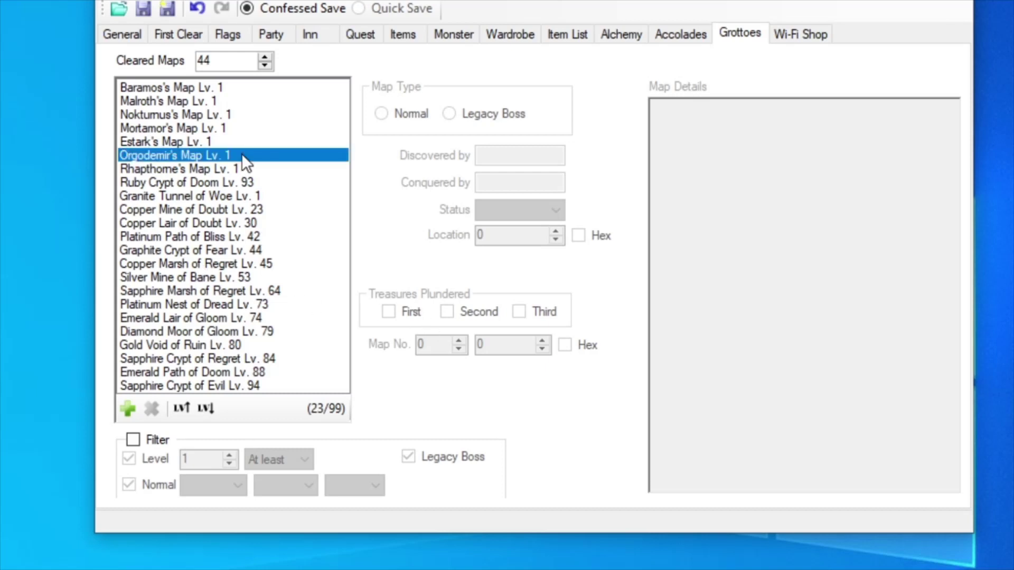
pyautogui.click(212, 222)
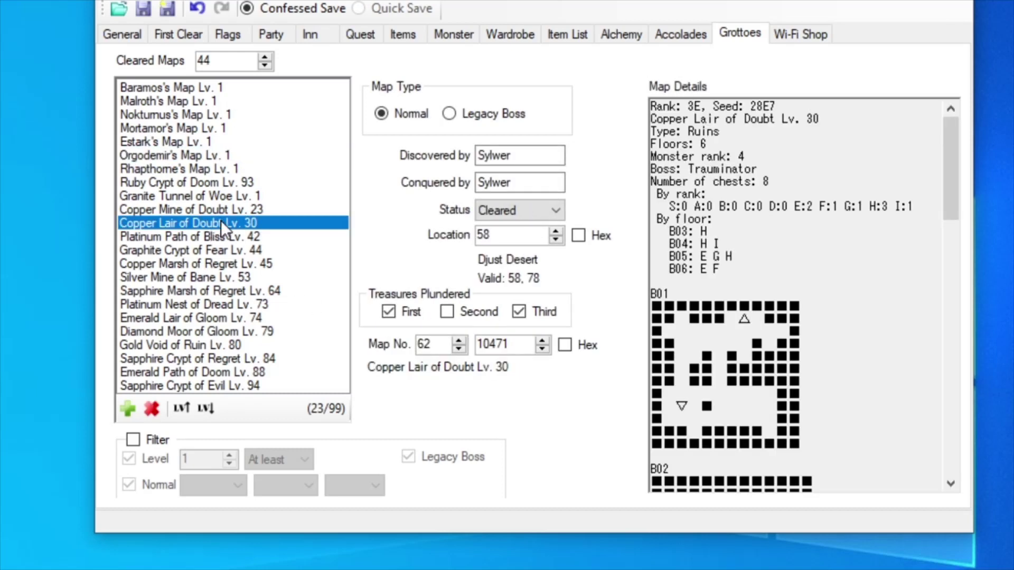
pyautogui.click(269, 196)
pyautogui.click(486, 154)
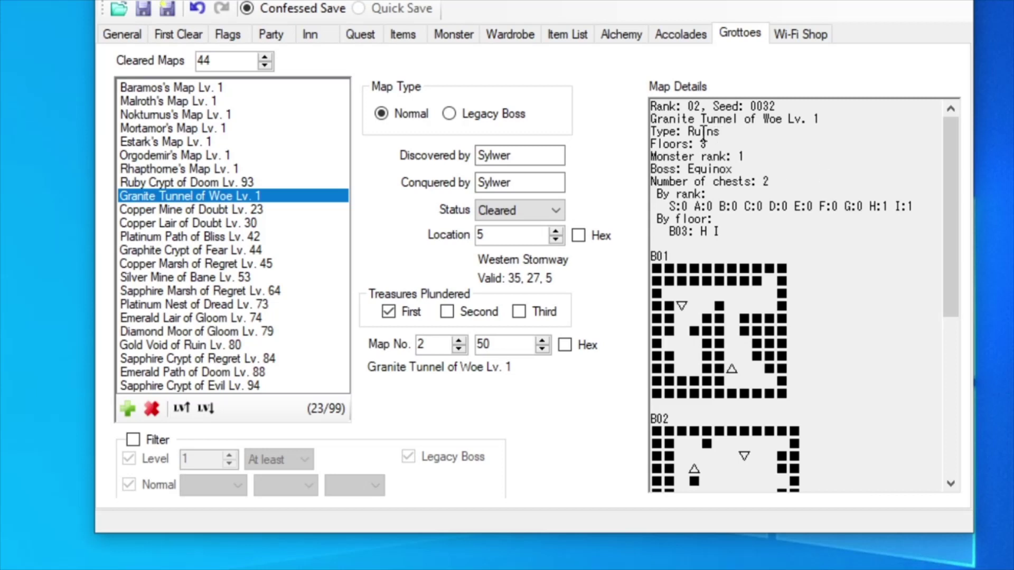
pyautogui.scroll(-5, 798, 276)
pyautogui.scroll(-3, 799, 276)
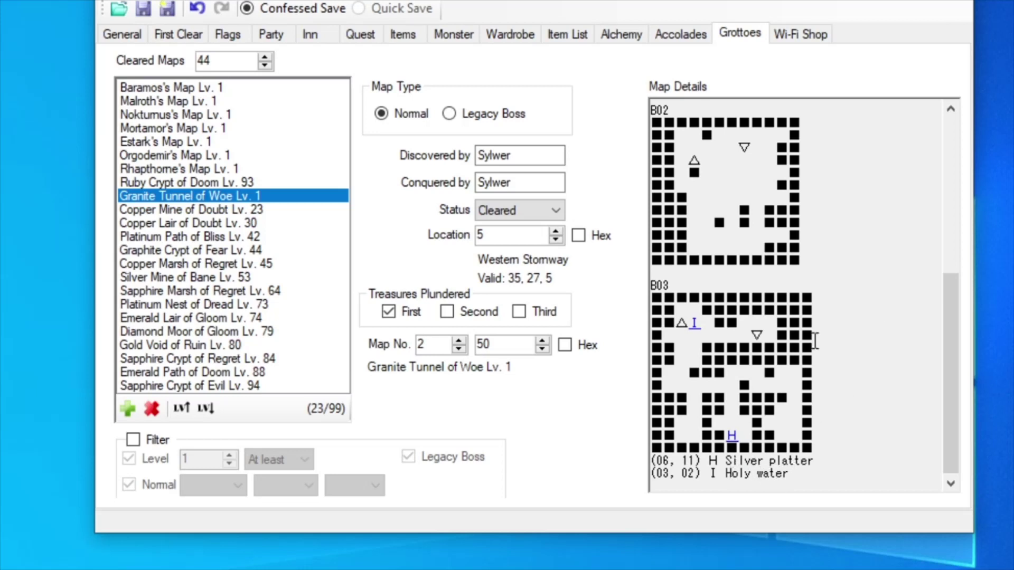
pyautogui.scroll(2, 807, 367)
pyautogui.scroll(8, 806, 367)
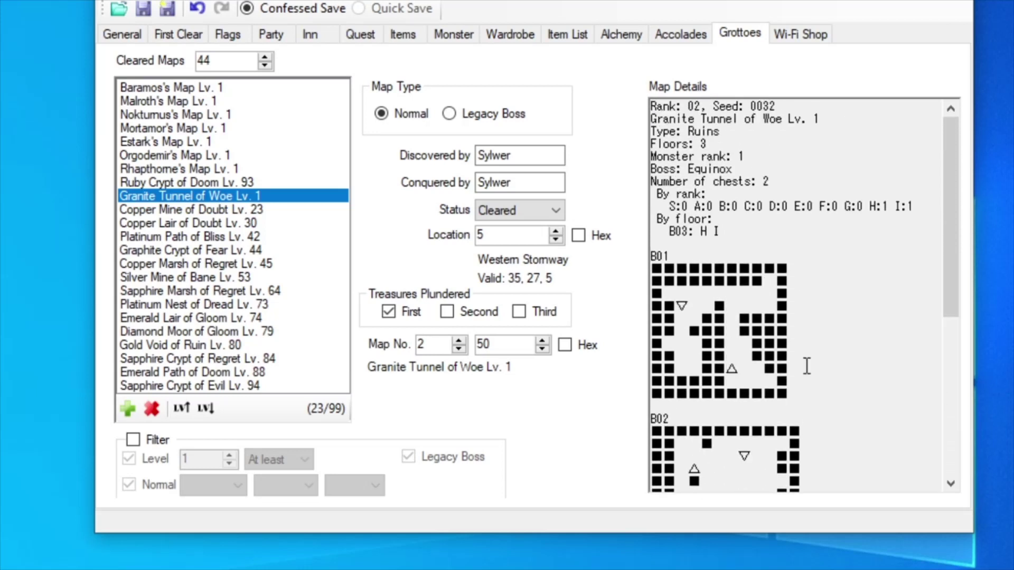
# Check the status options of Granite Tunnel of Woe while keeping Cleared, and try location 8 before restoring location 5
pyautogui.click(534, 210)
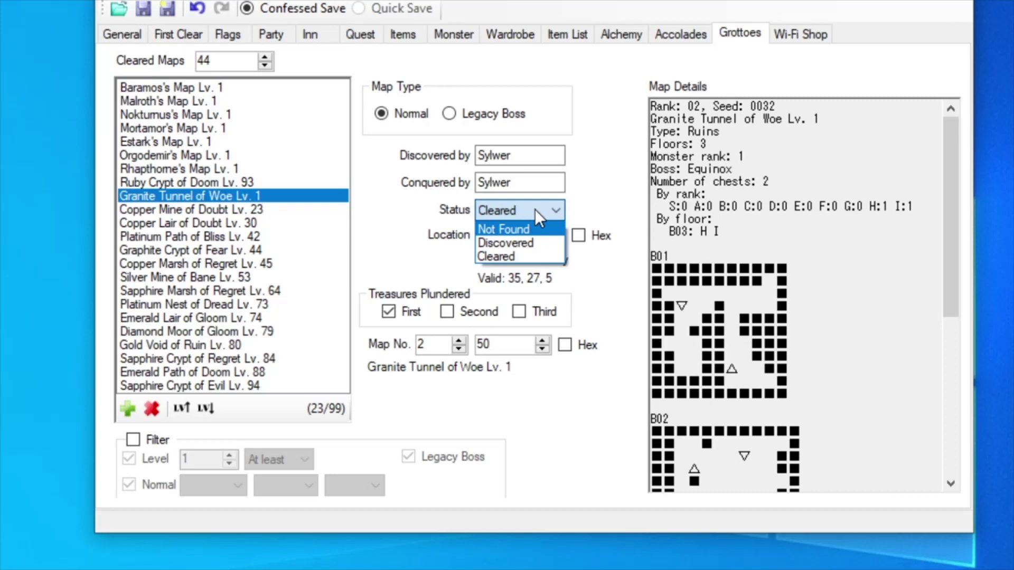
pyautogui.click(536, 209)
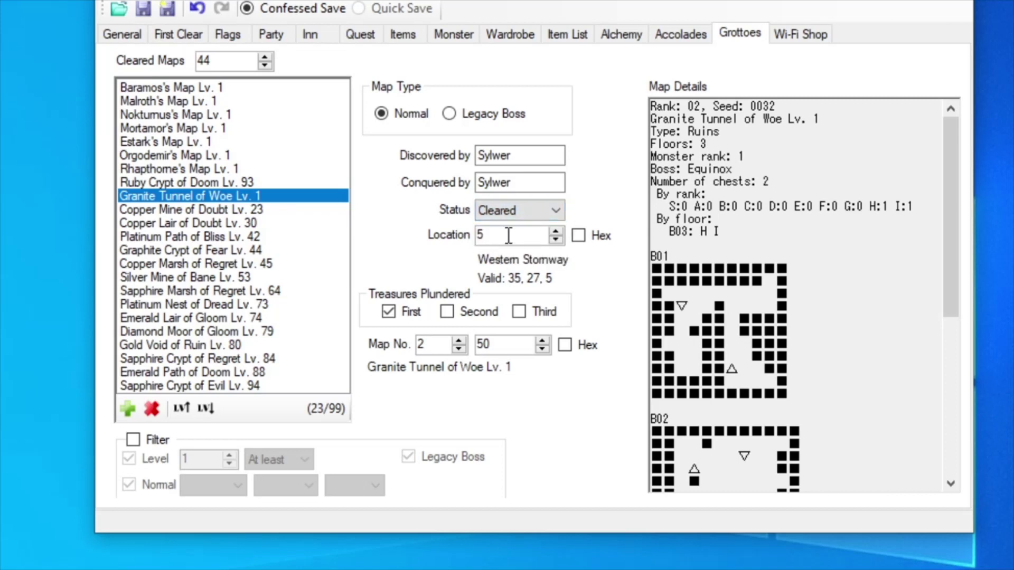
pyautogui.click(557, 232)
pyautogui.click(557, 232)
pyautogui.click(556, 232)
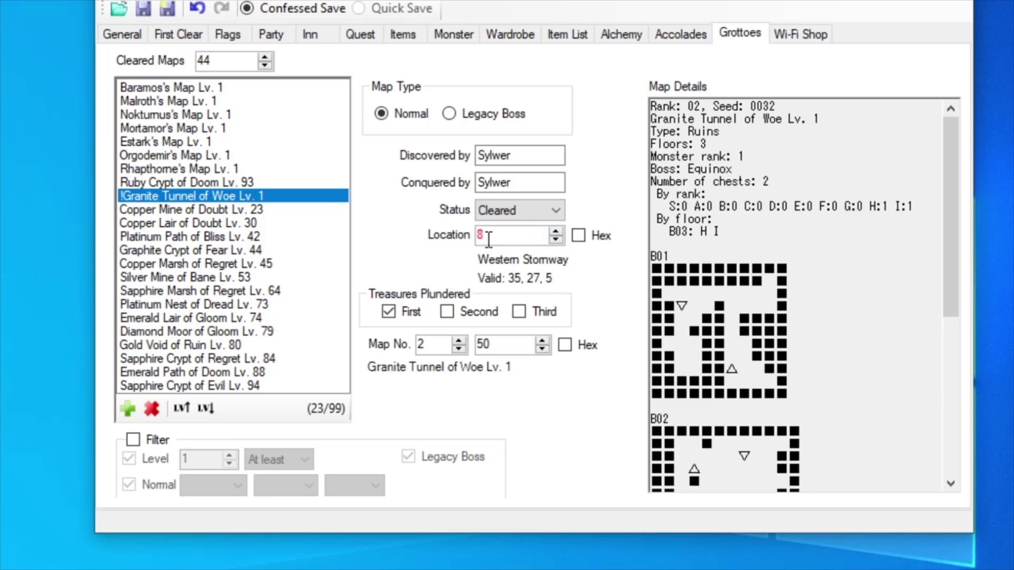
pyautogui.click(557, 242)
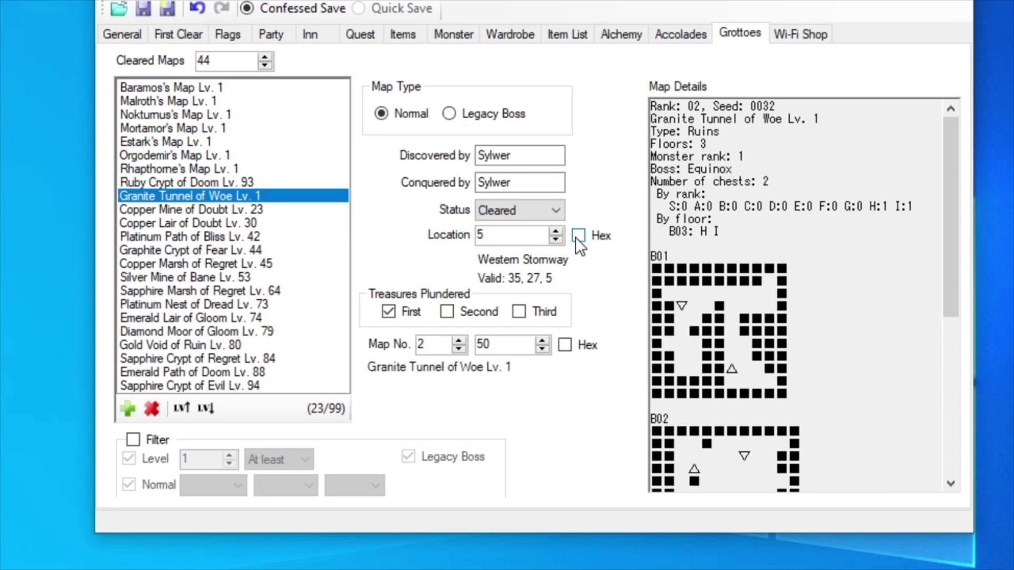
# Try the hexadecimal format for the location of Granite Tunnel of Woe Lv. 1 and restore decimal location 5
pyautogui.click(576, 236)
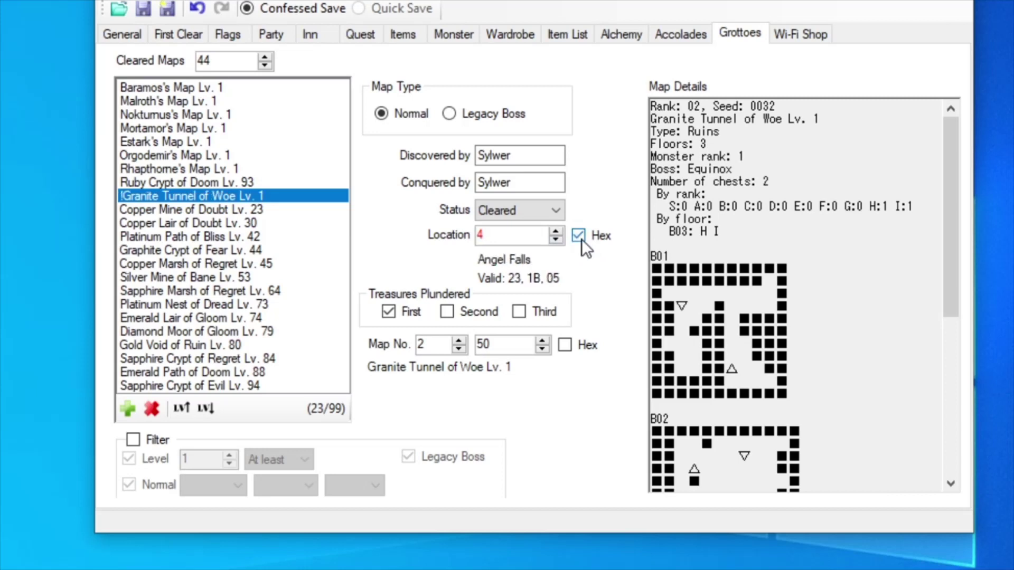
pyautogui.click(582, 239)
pyautogui.click(582, 240)
pyautogui.click(578, 234)
pyautogui.click(555, 230)
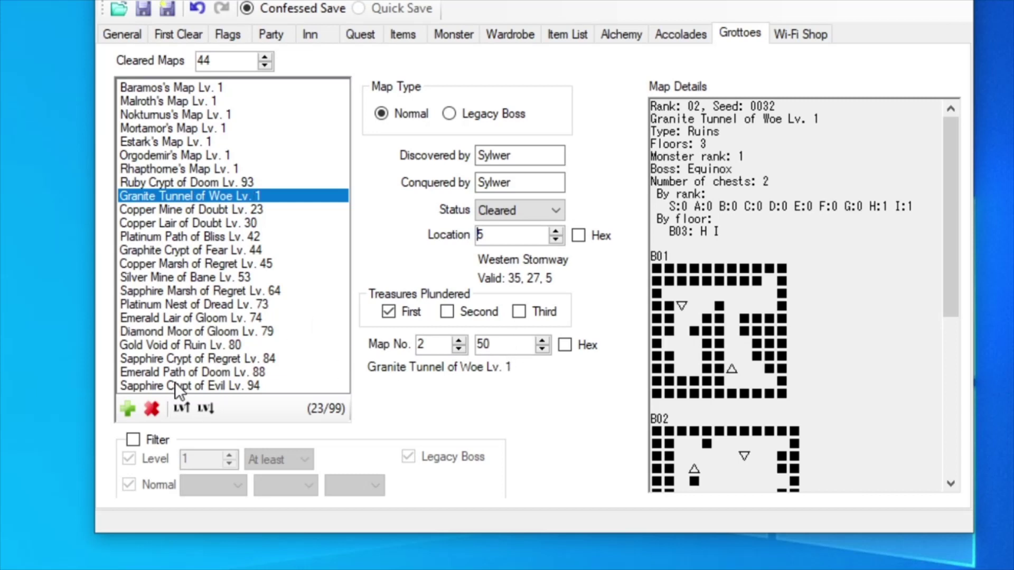
# Add a new grotto map to the list, delete it, and add it again
pyautogui.click(134, 409)
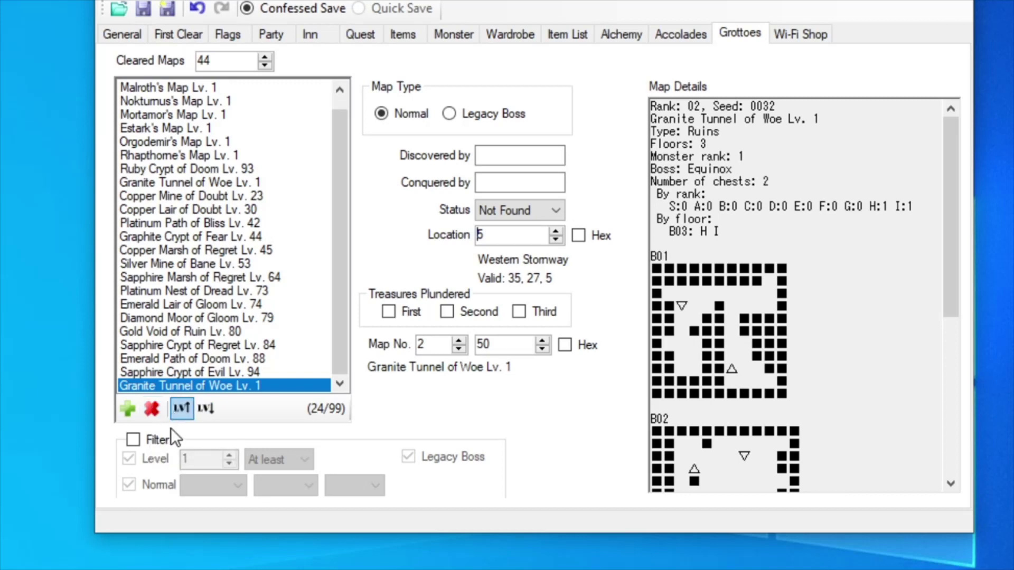
pyautogui.click(152, 405)
pyautogui.click(125, 408)
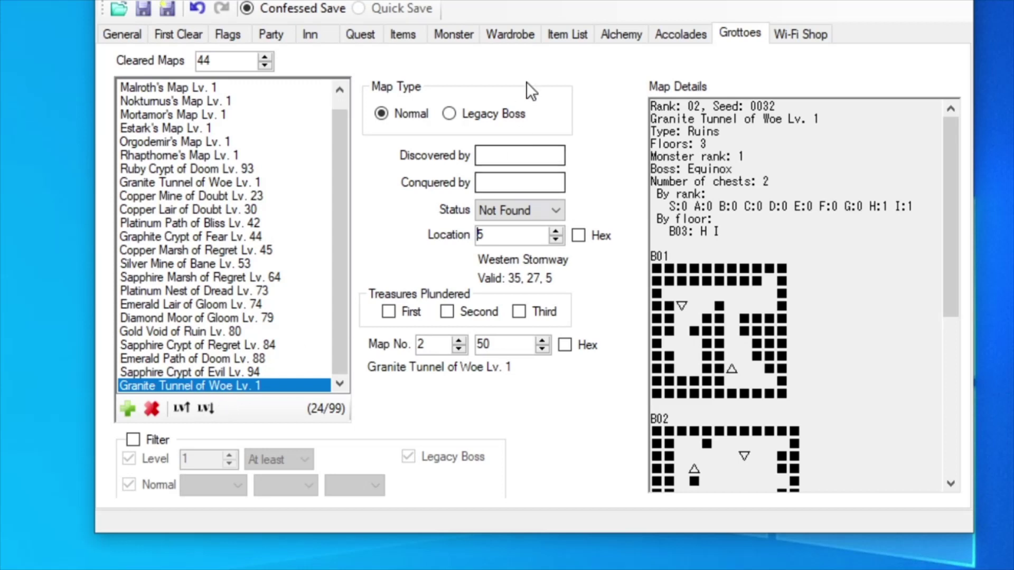
# Check the new map's discoverer and conqueror fields and its status options, keeping Not Found
pyautogui.click(485, 159)
pyautogui.click(488, 184)
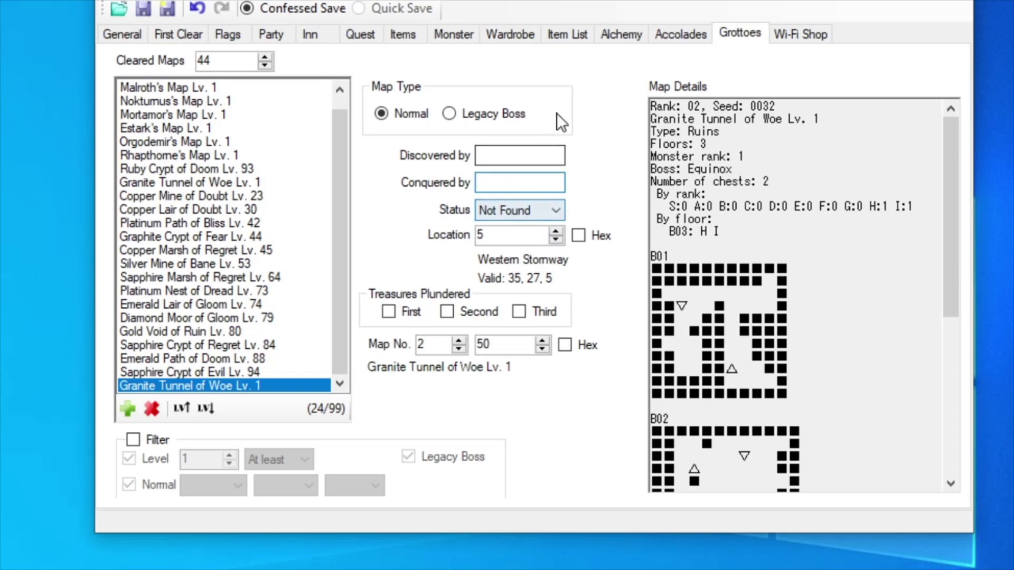
pyautogui.click(518, 214)
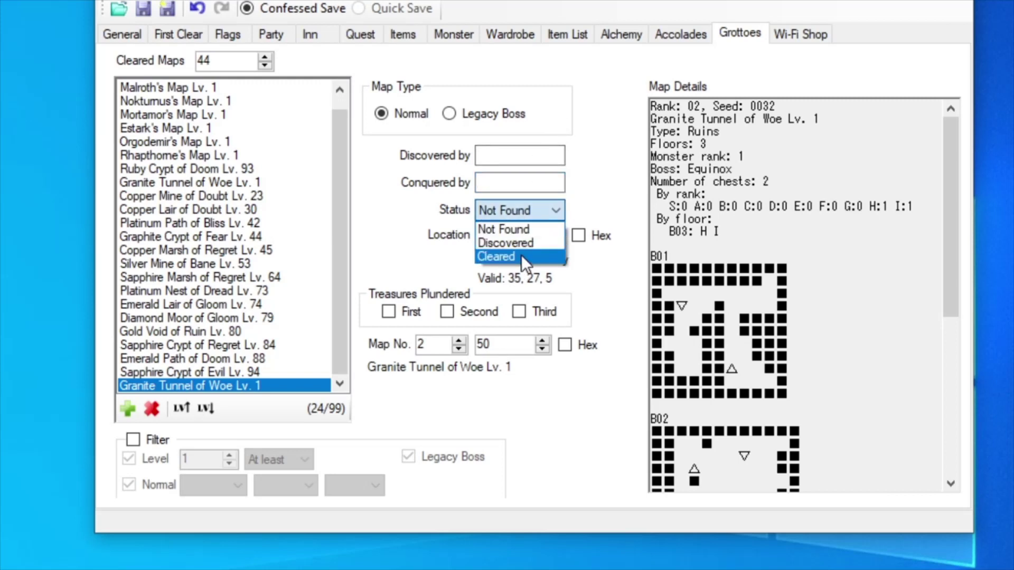
pyautogui.click(590, 203)
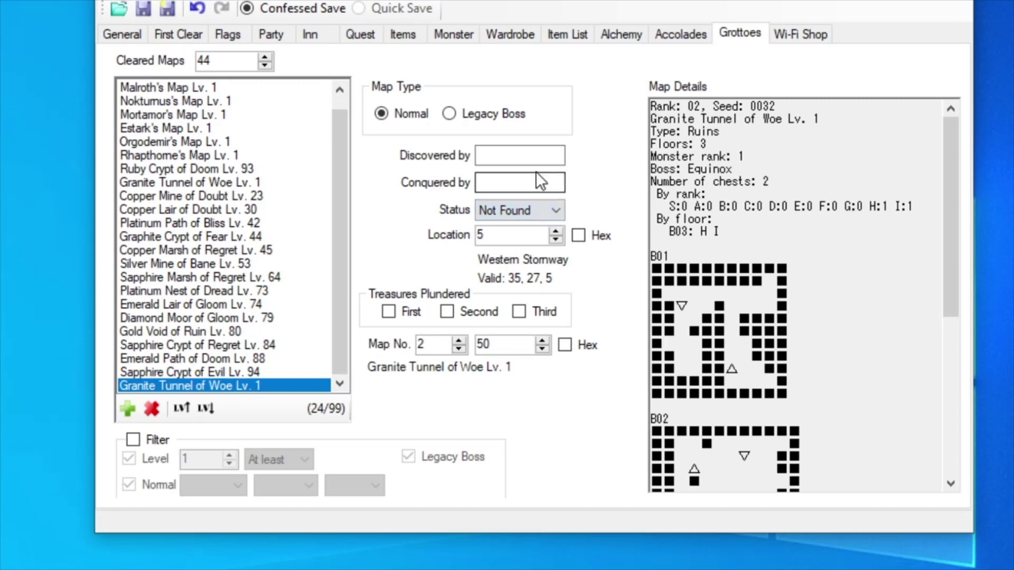
pyautogui.click(502, 161)
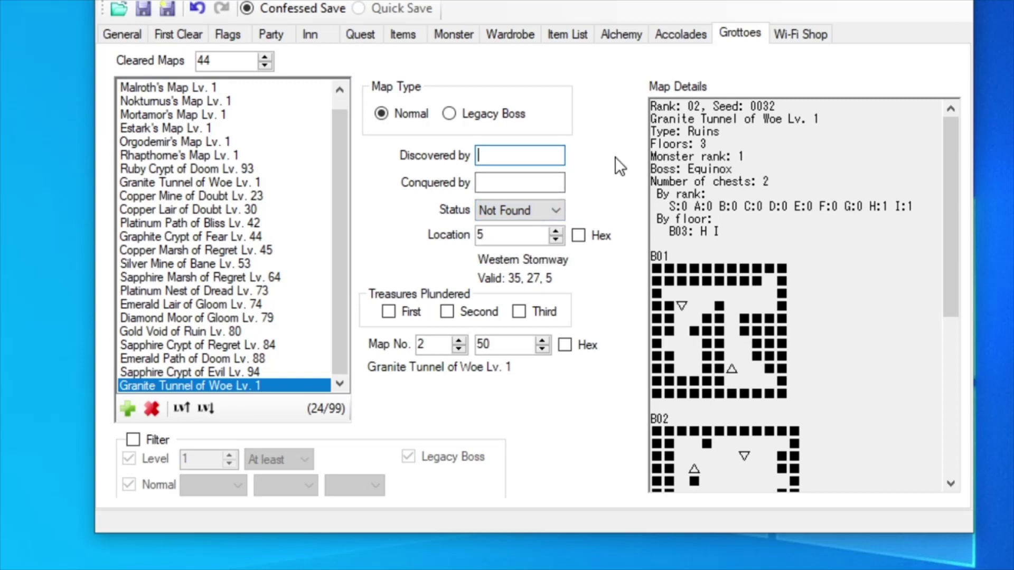
# Change the new map's type to Legacy Boss and set the Dragonlord's level to 1 after trying other levels
pyautogui.click(501, 113)
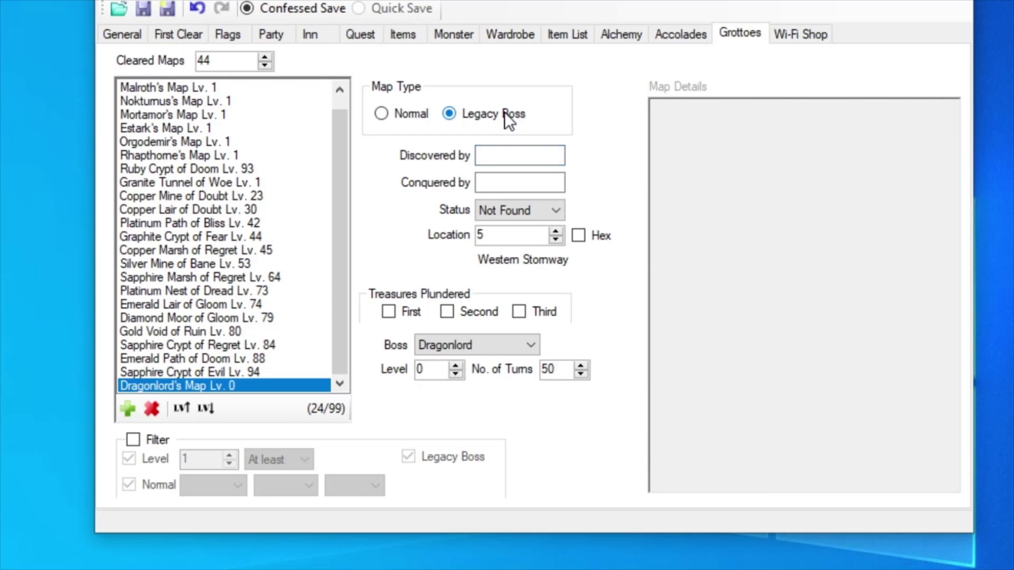
pyautogui.click(455, 366)
pyautogui.click(455, 367)
pyautogui.click(455, 366)
pyautogui.click(456, 367)
pyautogui.click(456, 366)
pyautogui.click(456, 366)
pyautogui.click(455, 366)
pyautogui.click(455, 373)
pyautogui.click(454, 374)
pyautogui.click(454, 374)
pyautogui.click(455, 373)
pyautogui.click(455, 373)
pyautogui.click(454, 374)
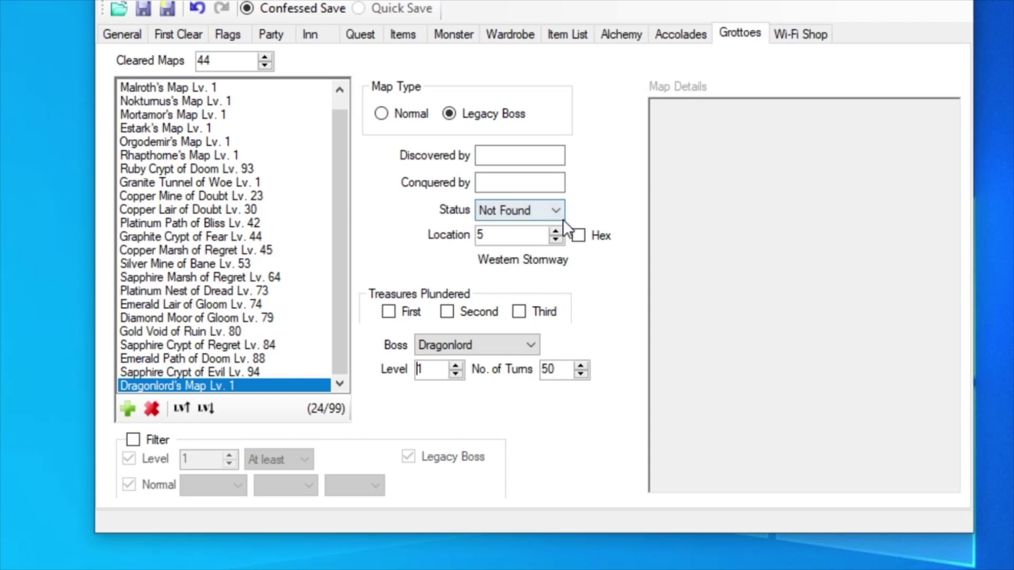
# Set the new map's location to 22 and return its type to Normal
pyautogui.scroll(3, 554, 233)
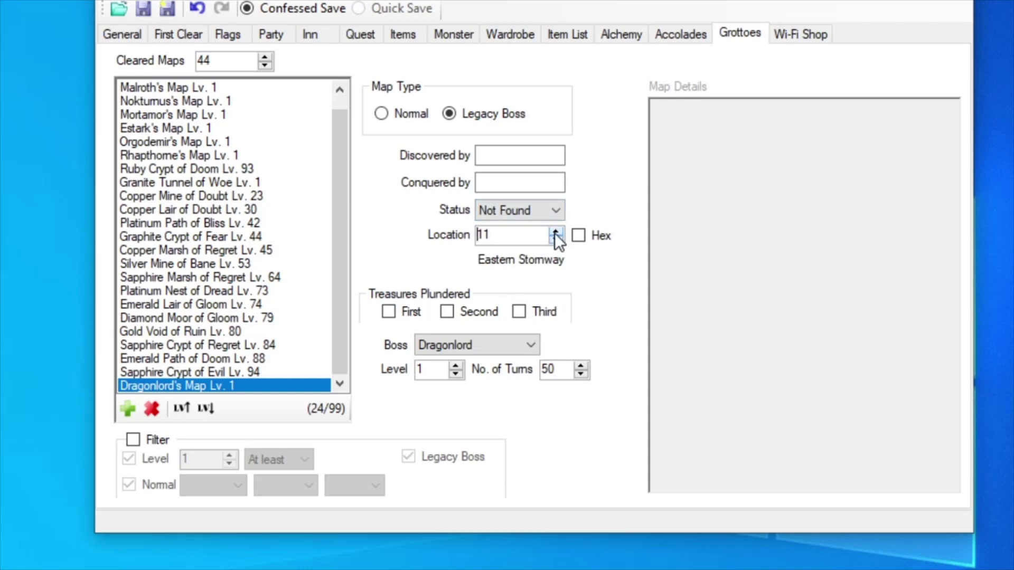
pyautogui.scroll(3, 554, 233)
pyautogui.click(420, 114)
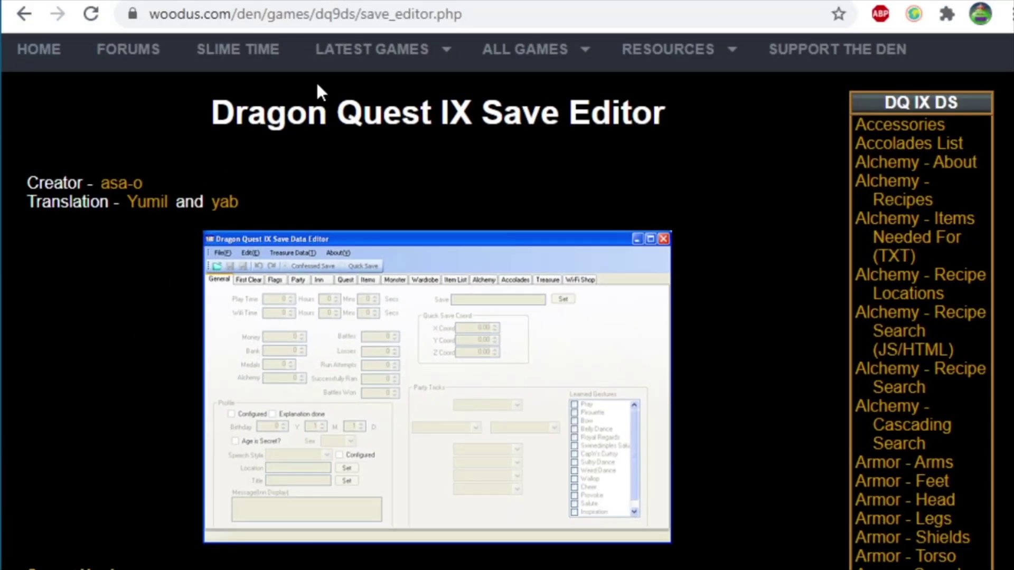
# Switch to the browser, open Grotto Search from the DQ9 Tools page, and set the grotto name to Ruby Path of Doom
pyautogui.click(24, 15)
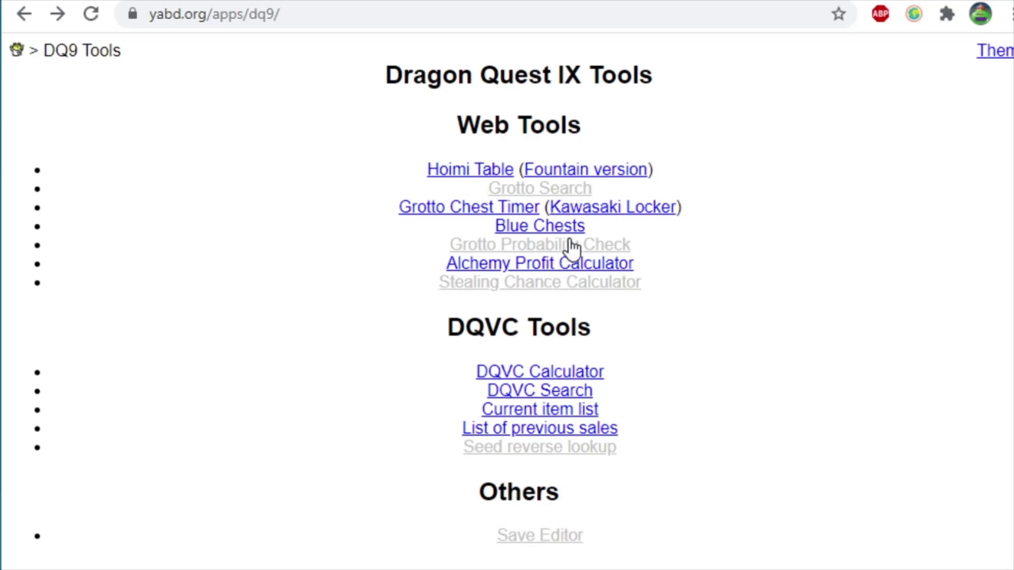
pyautogui.click(571, 194)
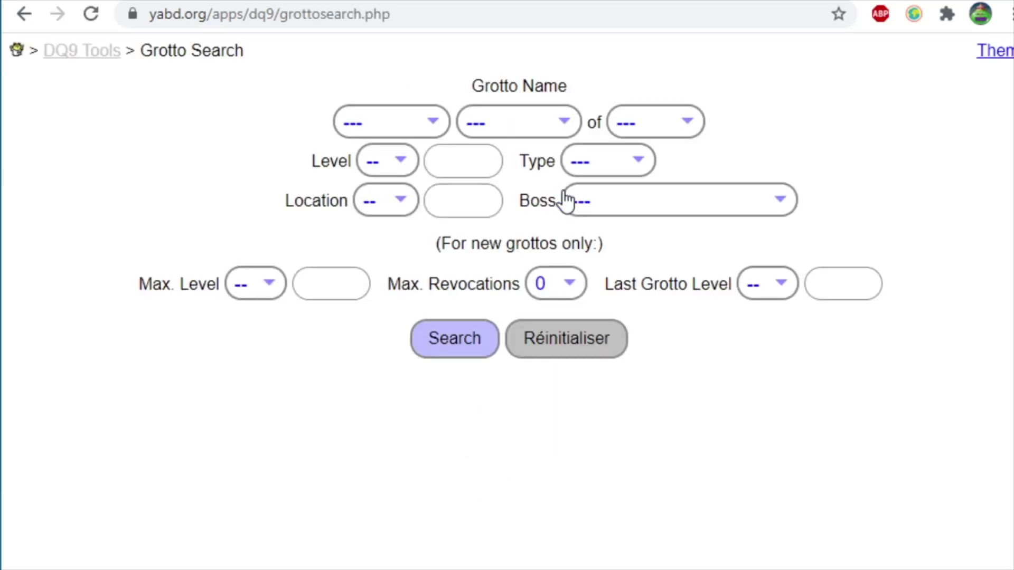
pyautogui.click(419, 112)
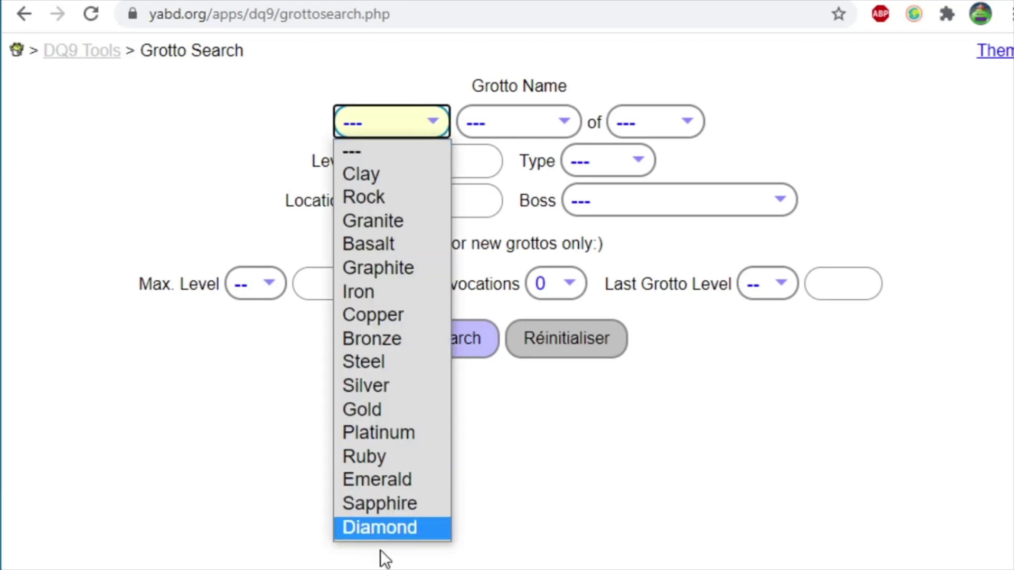
pyautogui.click(403, 456)
pyautogui.click(521, 121)
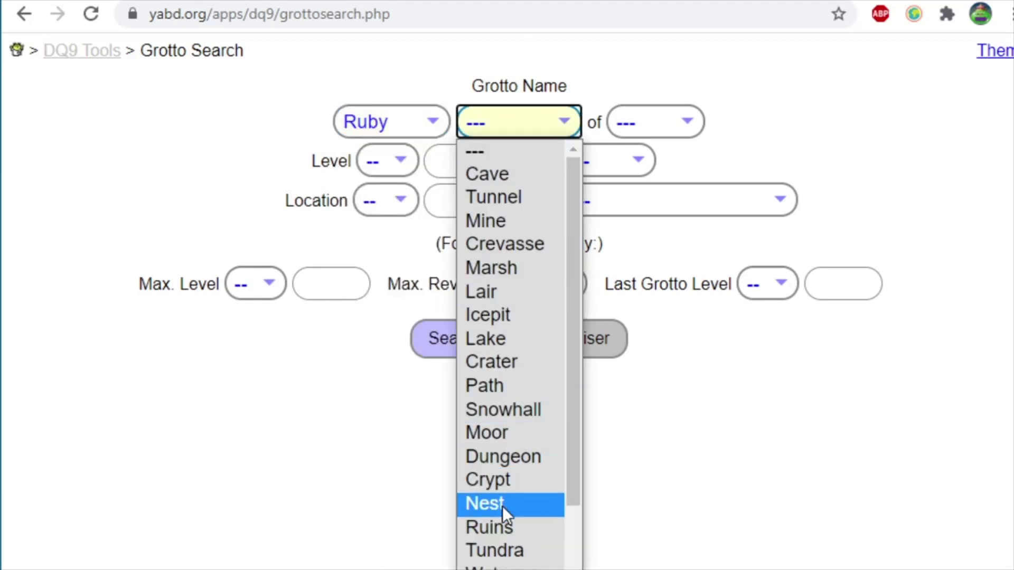
pyautogui.click(517, 391)
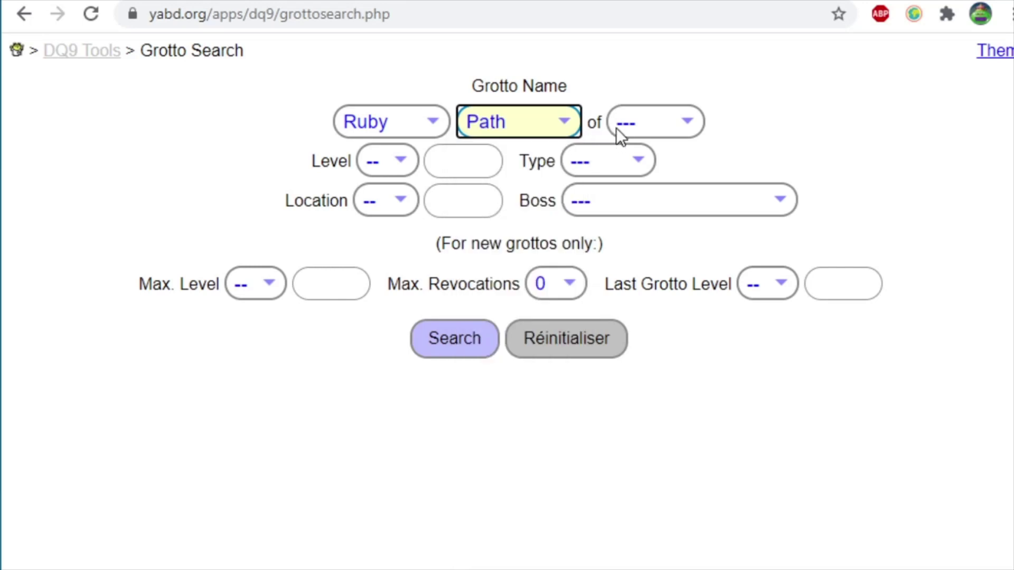
pyautogui.click(619, 128)
pyautogui.click(630, 449)
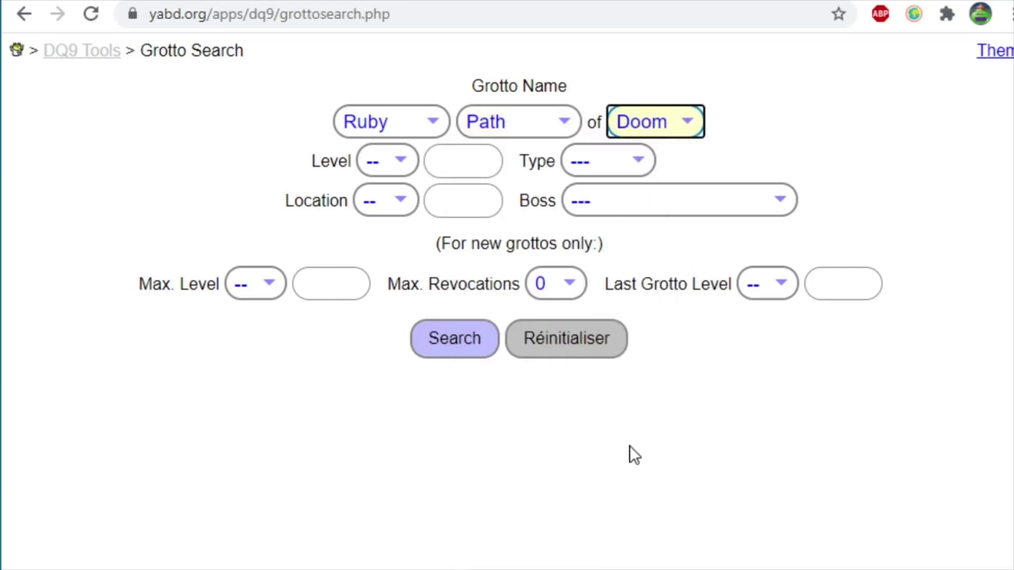
# Search for Ruby Path of Doom grottoes at level 78 and look through the results
pyautogui.click(398, 164)
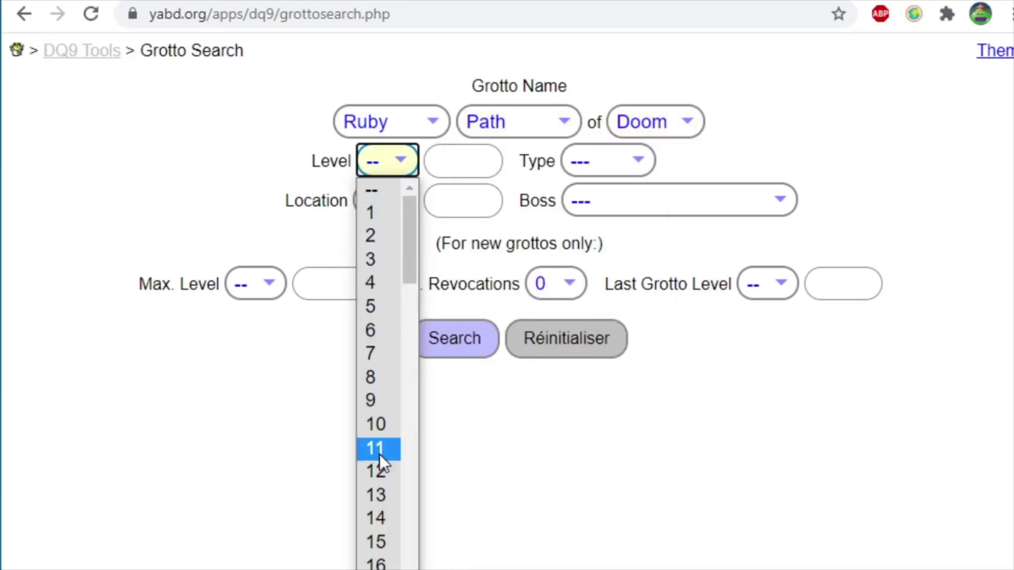
pyautogui.scroll(-15, 380, 454)
pyautogui.scroll(-9, 380, 455)
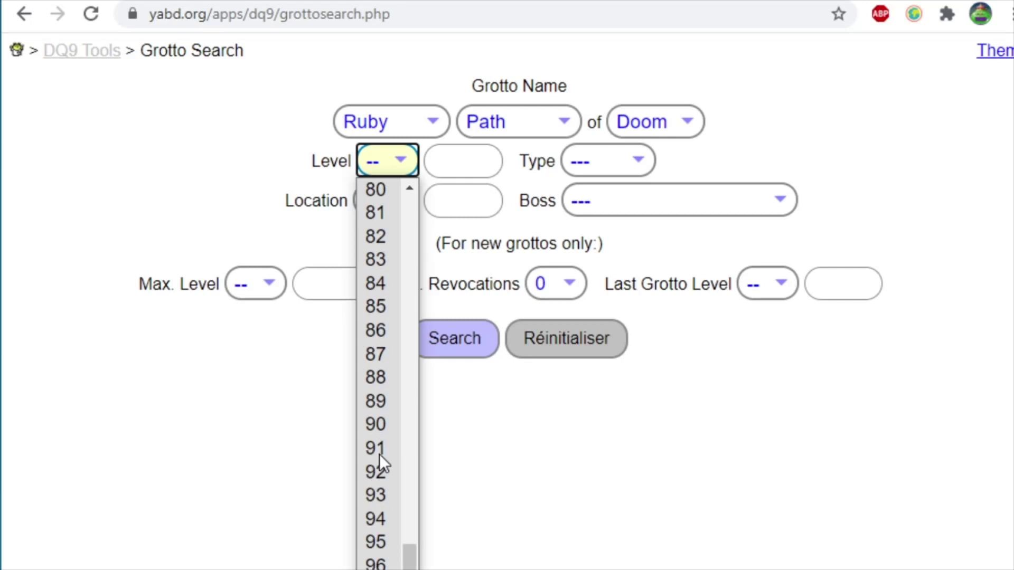
pyautogui.scroll(9, 379, 454)
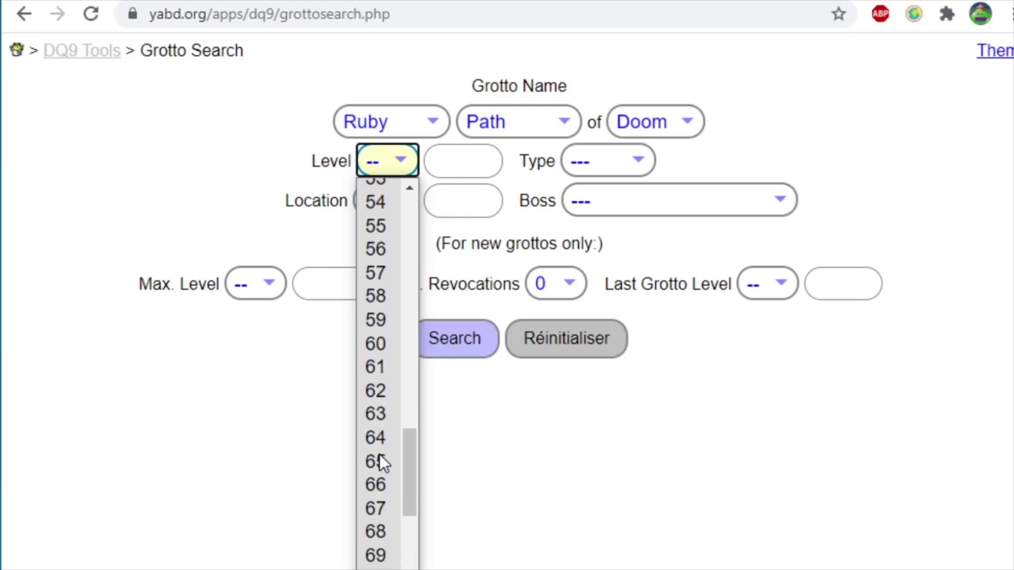
pyautogui.scroll(-9, 381, 549)
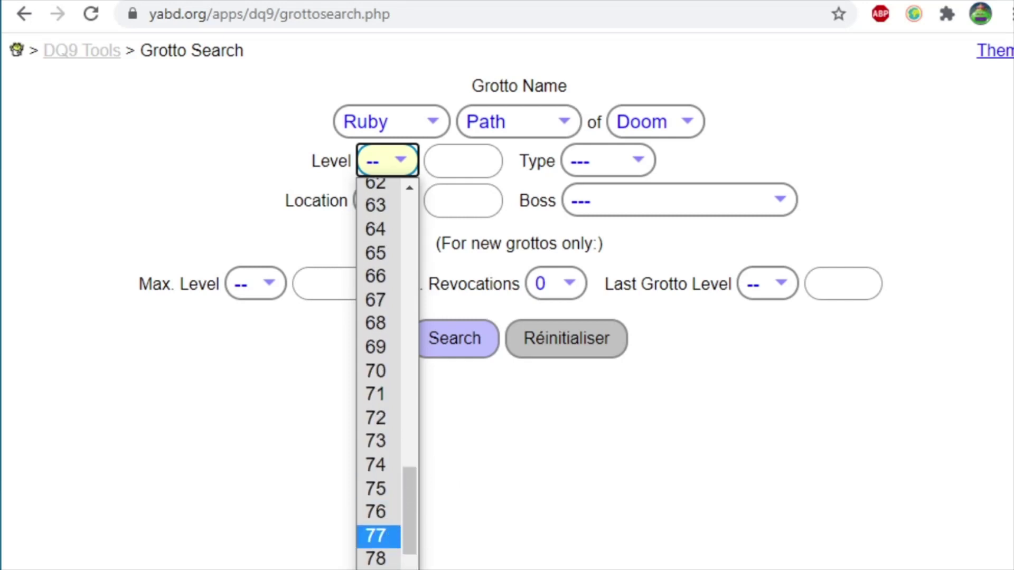
pyautogui.scroll(3, 414, 444)
pyautogui.click(396, 358)
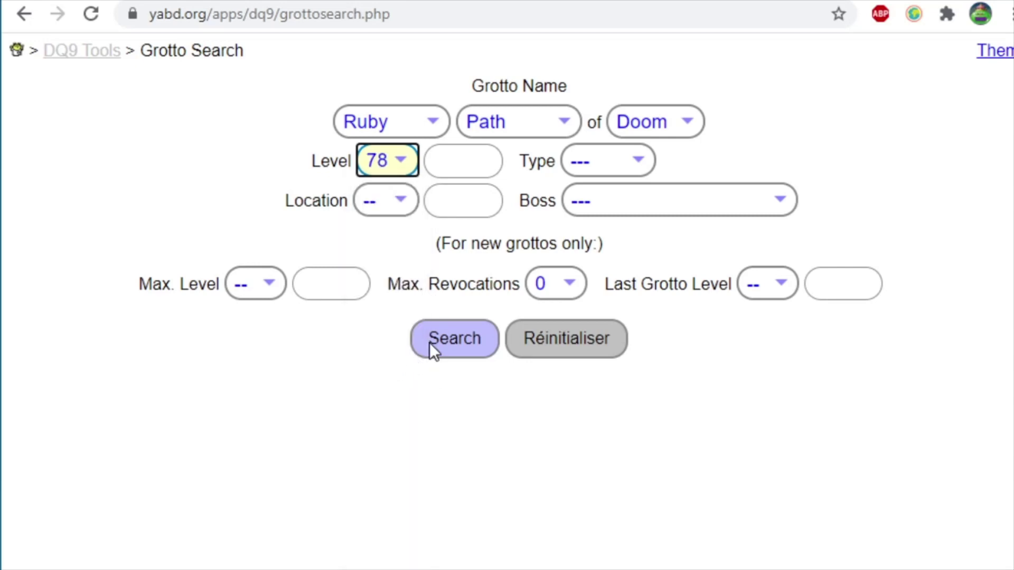
pyautogui.click(430, 345)
pyautogui.scroll(-8, 332, 443)
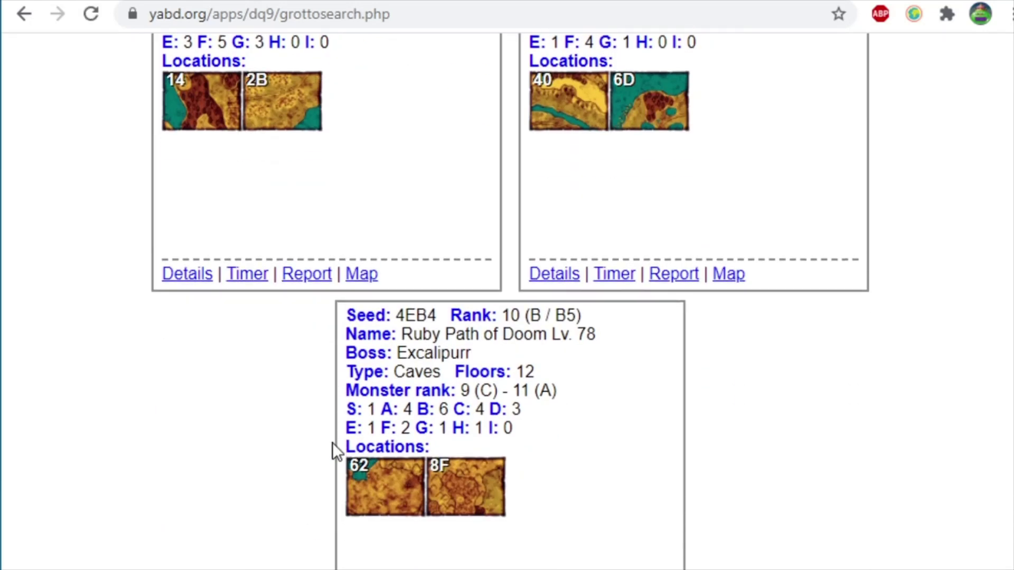
pyautogui.scroll(9, 333, 443)
# Repeat the Ruby Path of Doom search with level 79 and skim the matching grottoes
pyautogui.click(395, 168)
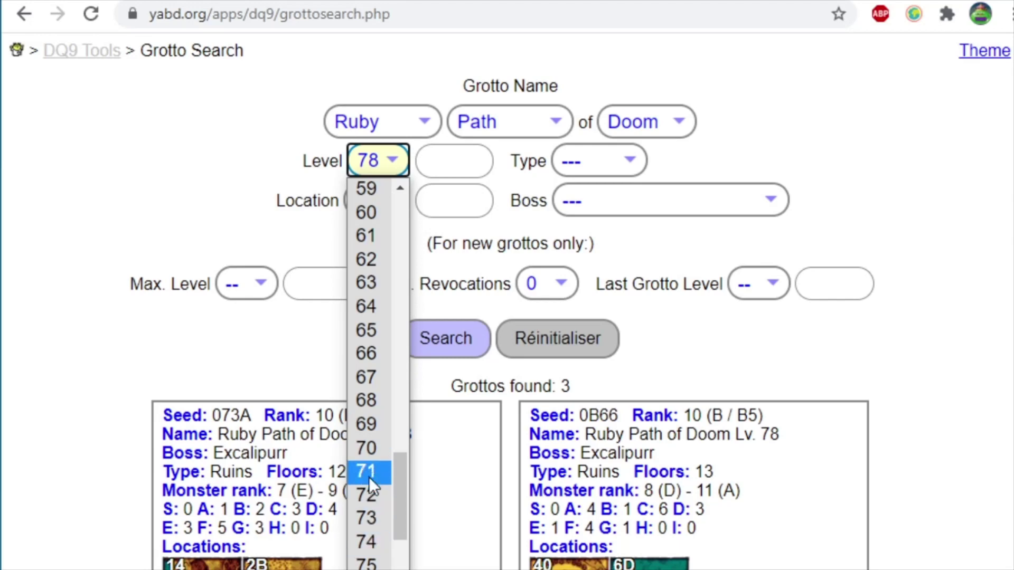
pyautogui.scroll(-3, 374, 528)
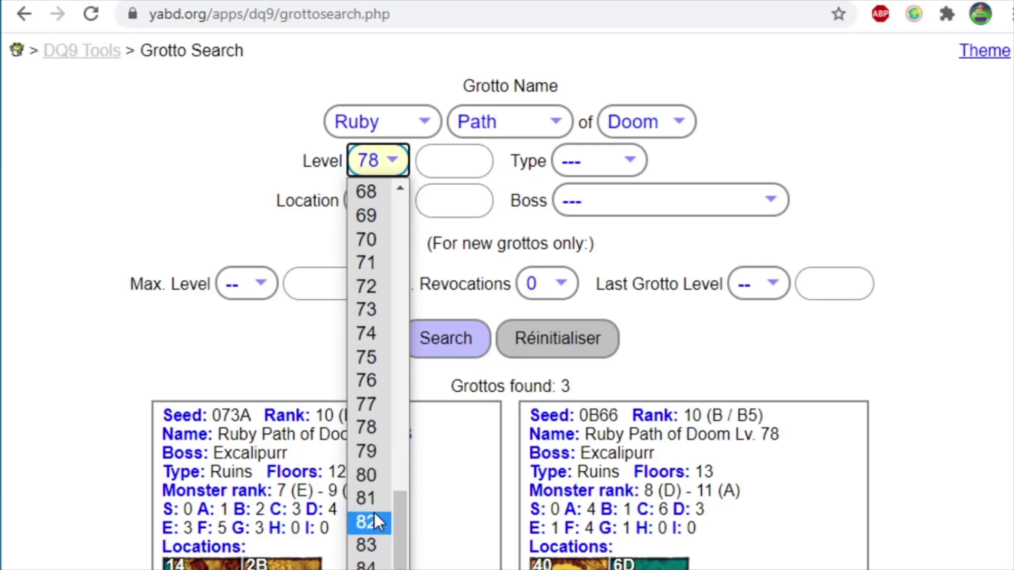
pyautogui.click(368, 451)
pyautogui.click(453, 351)
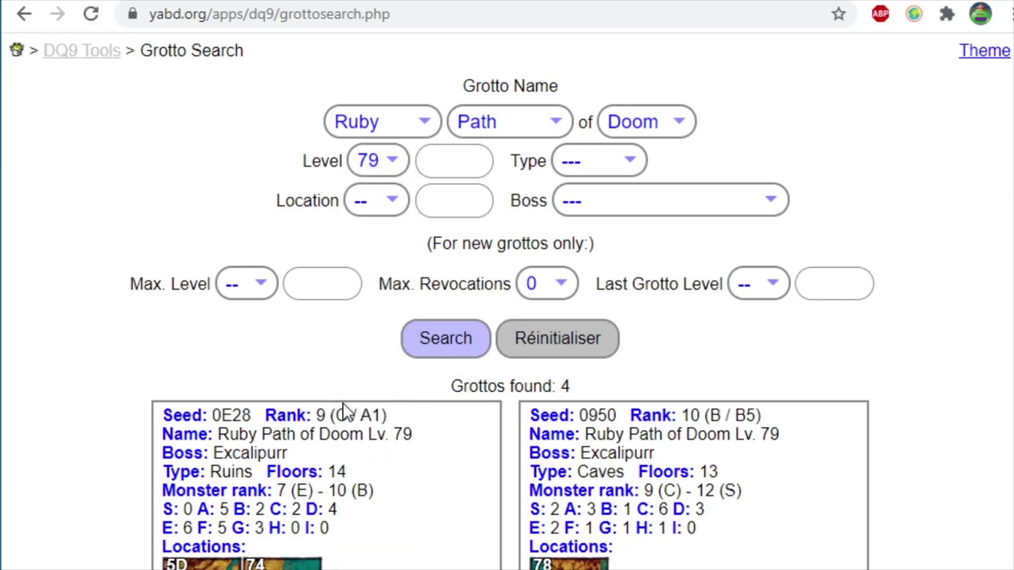
pyautogui.scroll(-3, 328, 415)
pyautogui.scroll(-6, 326, 417)
pyautogui.scroll(9, 326, 421)
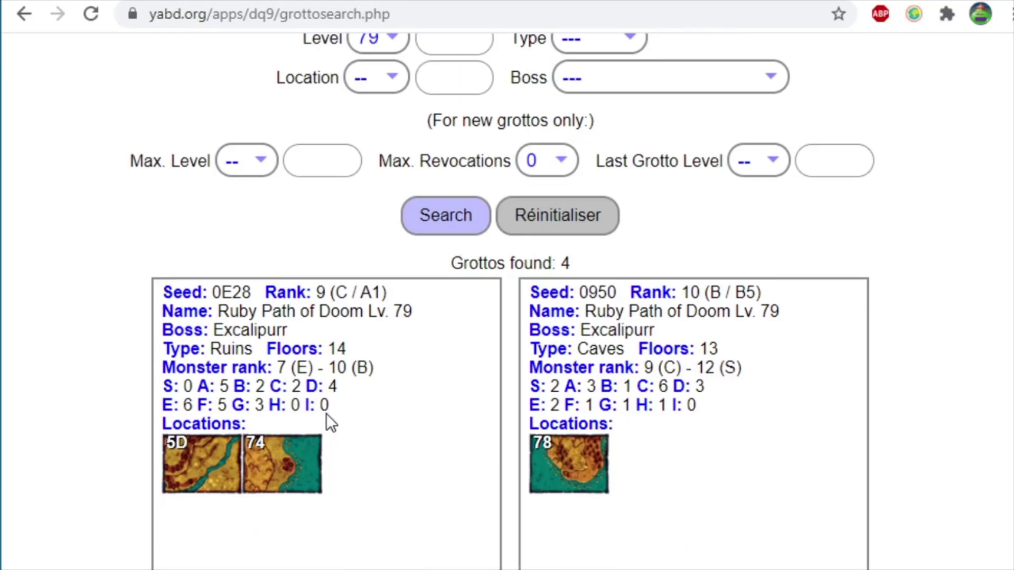
# Examine the level 79 grotto results while keeping that level, and highlight seed 0E28 of the first result
pyautogui.click(392, 165)
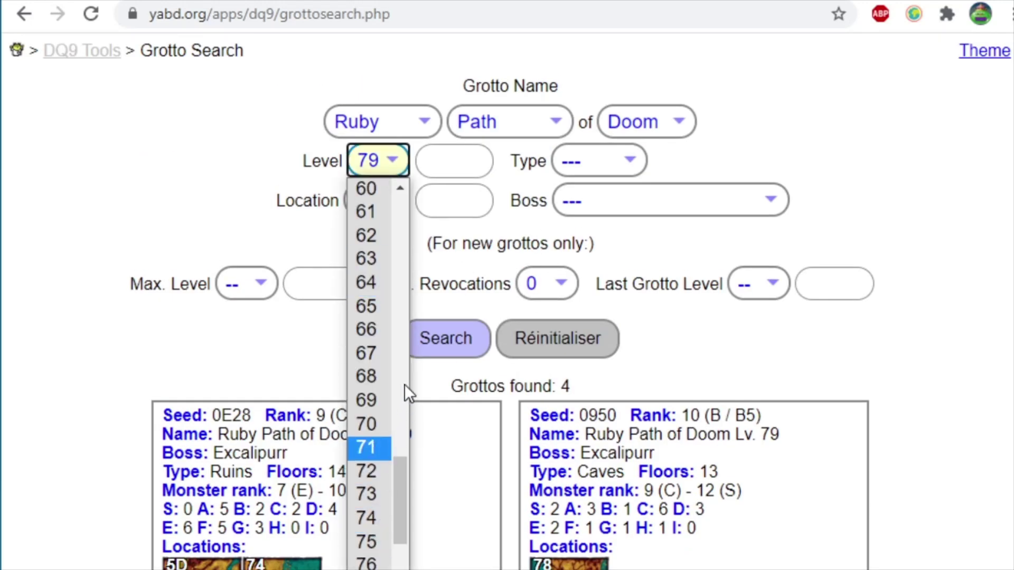
pyautogui.click(168, 176)
pyautogui.scroll(-9, 166, 423)
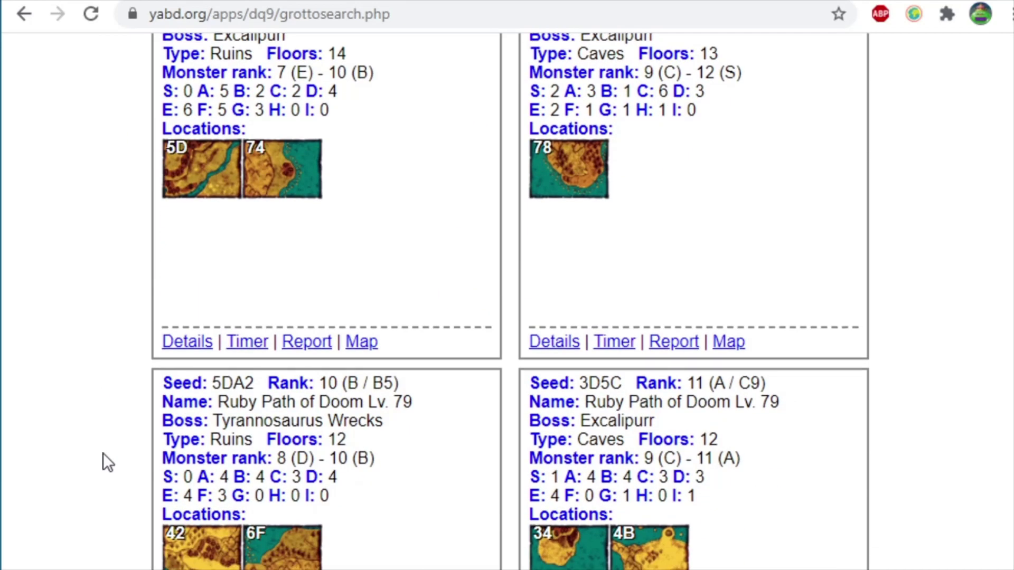
pyautogui.scroll(8, 103, 453)
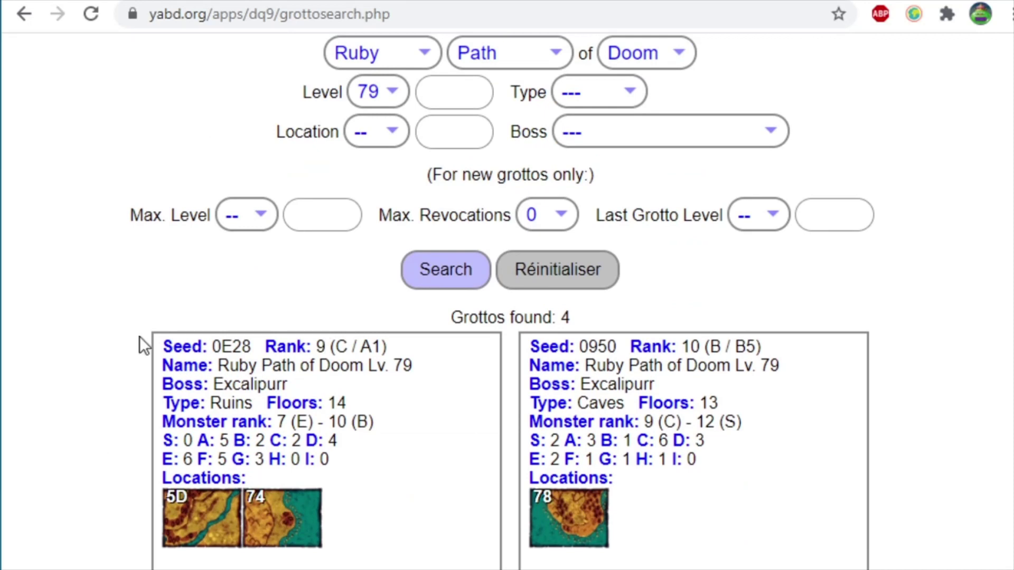
pyautogui.moveTo(170, 341); pyautogui.dragTo(344, 484)
pyautogui.click(344, 484)
pyautogui.moveTo(250, 348); pyautogui.dragTo(210, 348)
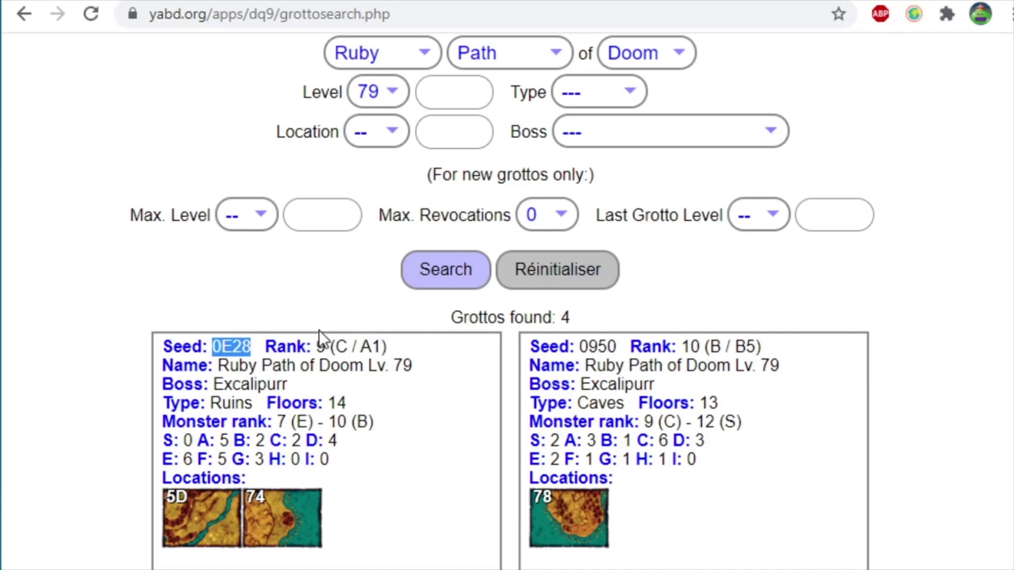
# Switch to the save editor, set the new map's first Map No. value to 14, and recheck the Grotto Search results before returning
pyautogui.hotkey('alt', 'Tab')
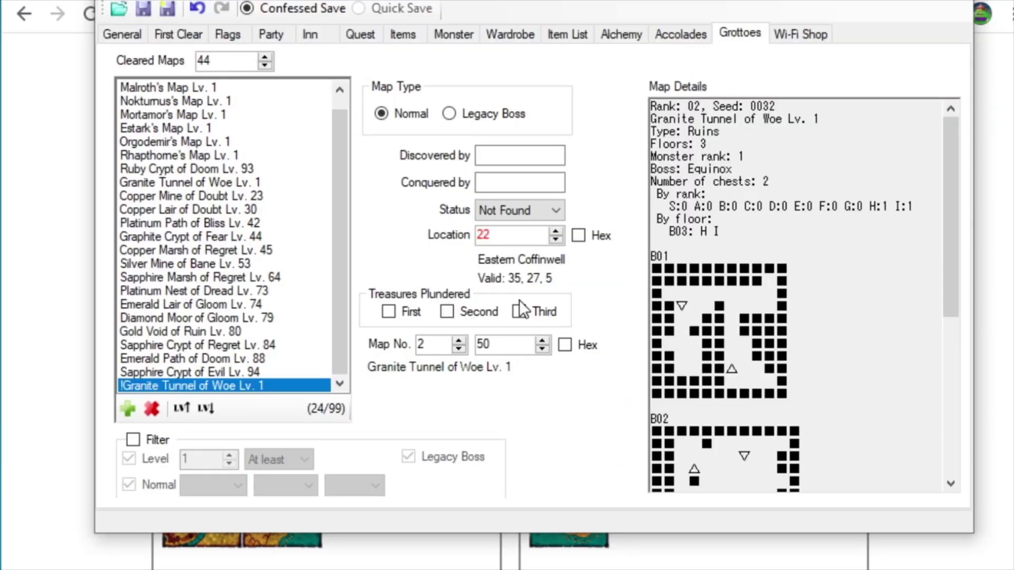
pyautogui.click(460, 340)
pyautogui.click(460, 341)
pyautogui.click(459, 341)
pyautogui.click(460, 340)
pyautogui.click(459, 340)
pyautogui.click(460, 341)
pyautogui.click(460, 341)
pyautogui.click(63, 279)
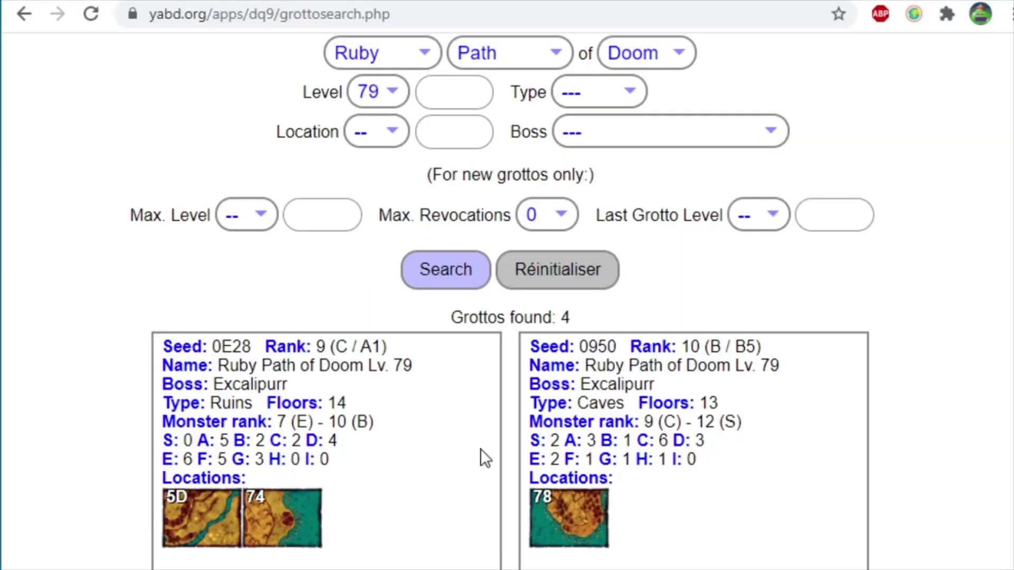
pyautogui.hotkey('alt', 'Tab')
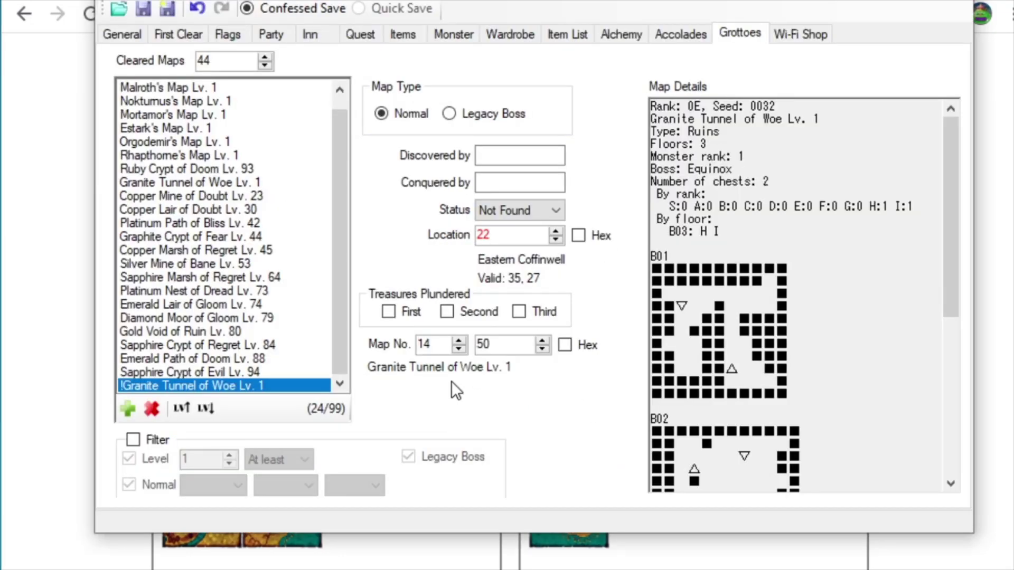
# Display the new map's Map No. in hexadecimal, raise its rank value to A1, and check it against the first Grotto Search result
pyautogui.click(459, 340)
pyautogui.click(460, 340)
pyautogui.click(460, 340)
pyautogui.click(460, 340)
pyautogui.click(460, 341)
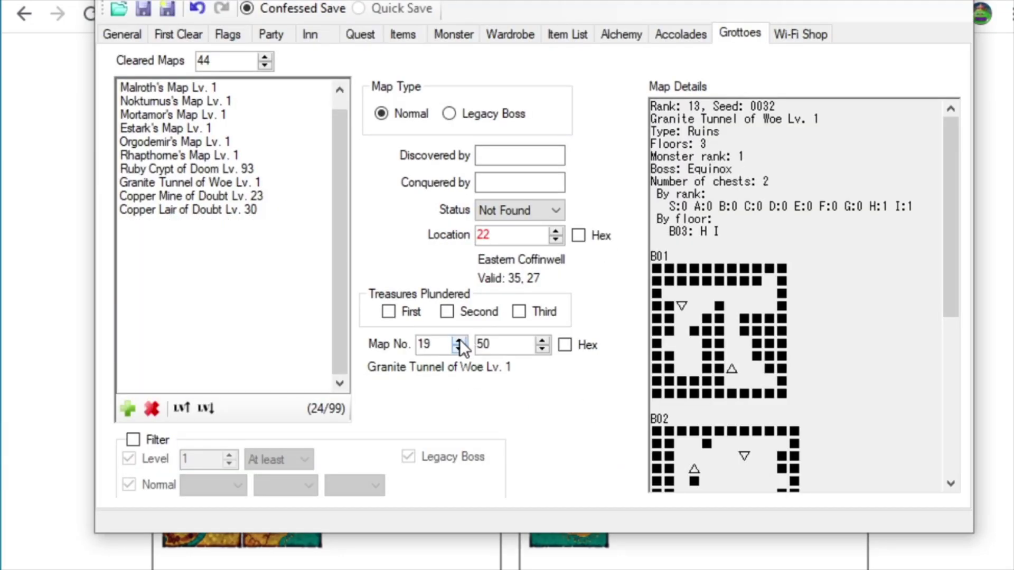
pyautogui.click(459, 340)
pyautogui.click(459, 340)
pyautogui.click(459, 340)
pyautogui.click(459, 340)
pyautogui.click(460, 340)
pyautogui.click(460, 340)
pyautogui.click(460, 340)
pyautogui.click(459, 340)
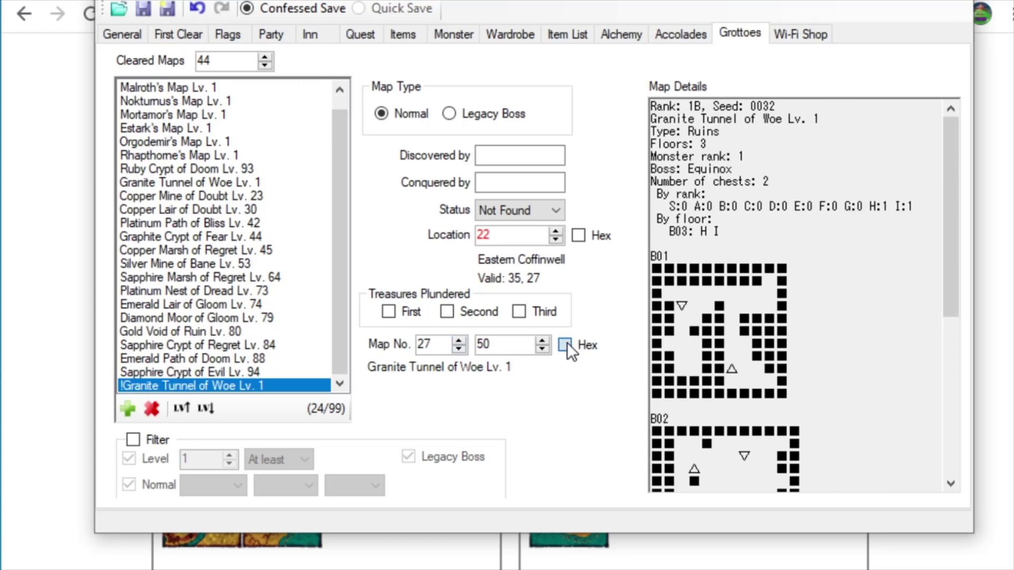
pyautogui.click(565, 345)
pyautogui.click(460, 340)
pyautogui.doubleClick(459, 340)
pyautogui.doubleClick(460, 340)
pyautogui.doubleClick(460, 340)
pyautogui.click(460, 340)
pyautogui.doubleClick(460, 339)
pyautogui.doubleClick(460, 340)
pyautogui.click(460, 340)
pyautogui.doubleClick(460, 340)
pyautogui.click(461, 340)
pyautogui.doubleClick(459, 340)
pyautogui.click(459, 340)
pyautogui.doubleClick(459, 340)
pyautogui.doubleClick(460, 340)
pyautogui.click(460, 340)
pyautogui.doubleClick(460, 340)
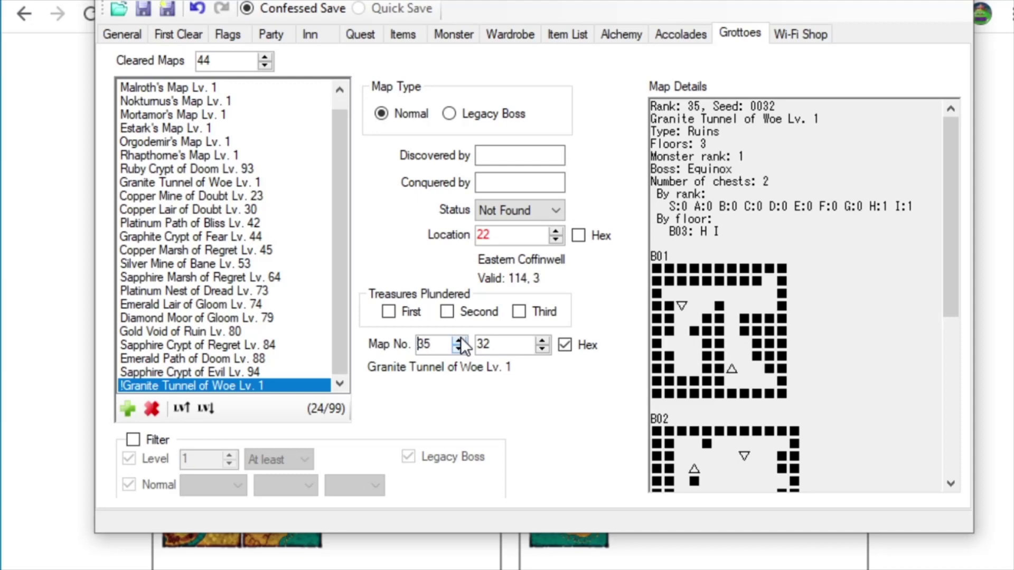
pyautogui.click(460, 340)
pyautogui.doubleClick(460, 340)
pyautogui.click(460, 340)
pyautogui.doubleClick(460, 340)
pyautogui.doubleClick(460, 340)
pyautogui.doubleClick(459, 340)
pyautogui.doubleClick(460, 340)
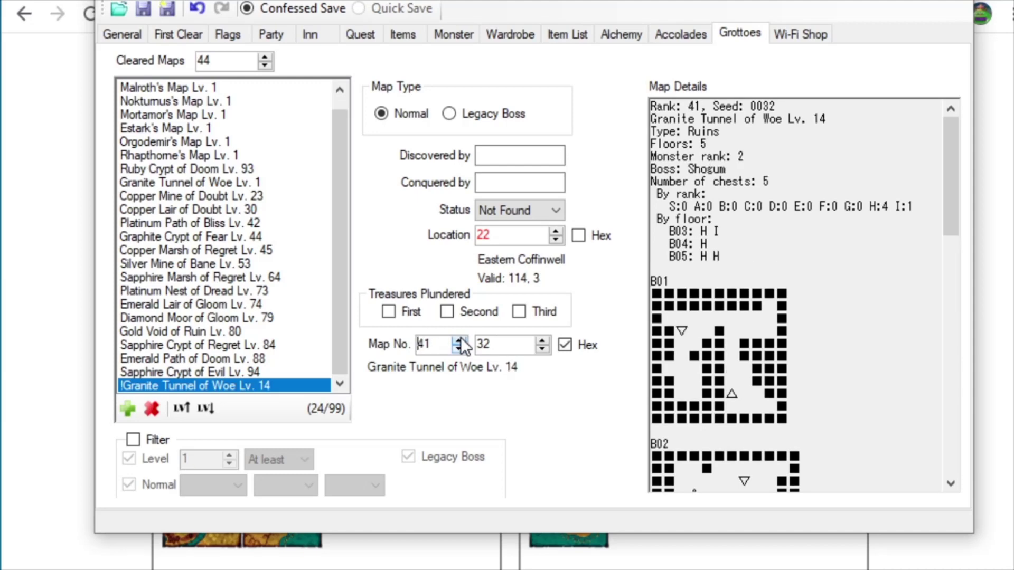
pyautogui.doubleClick(460, 340)
pyautogui.doubleClick(460, 341)
pyautogui.click(460, 340)
pyautogui.click(460, 340)
pyautogui.click(459, 340)
pyautogui.doubleClick(459, 341)
pyautogui.doubleClick(459, 340)
pyautogui.doubleClick(459, 341)
pyautogui.doubleClick(460, 340)
pyautogui.doubleClick(460, 339)
pyautogui.doubleClick(459, 340)
pyautogui.click(460, 340)
pyautogui.moveTo(459, 340); pyautogui.dragTo(460, 340)
pyautogui.click(460, 340)
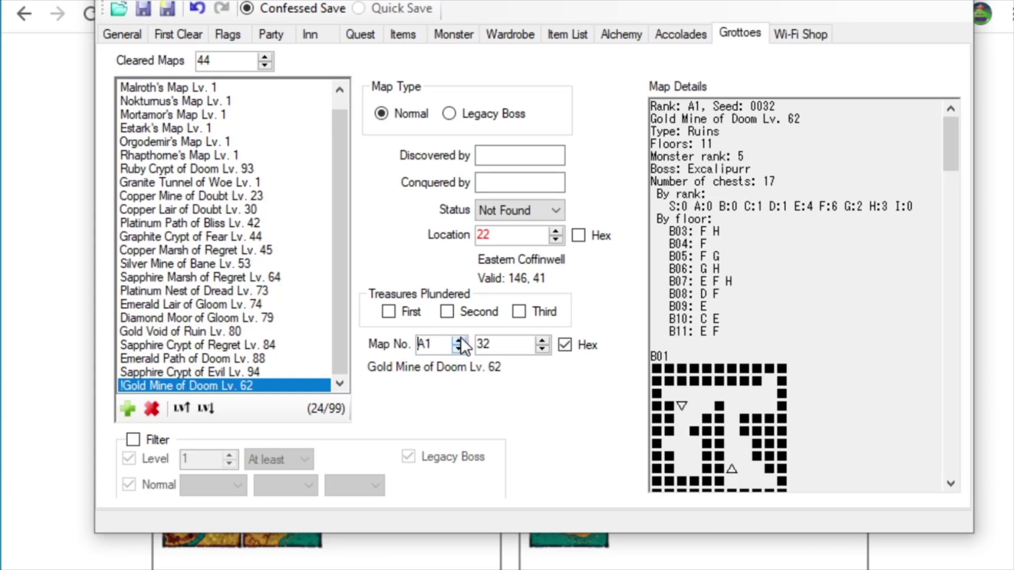
pyautogui.click(113, 539)
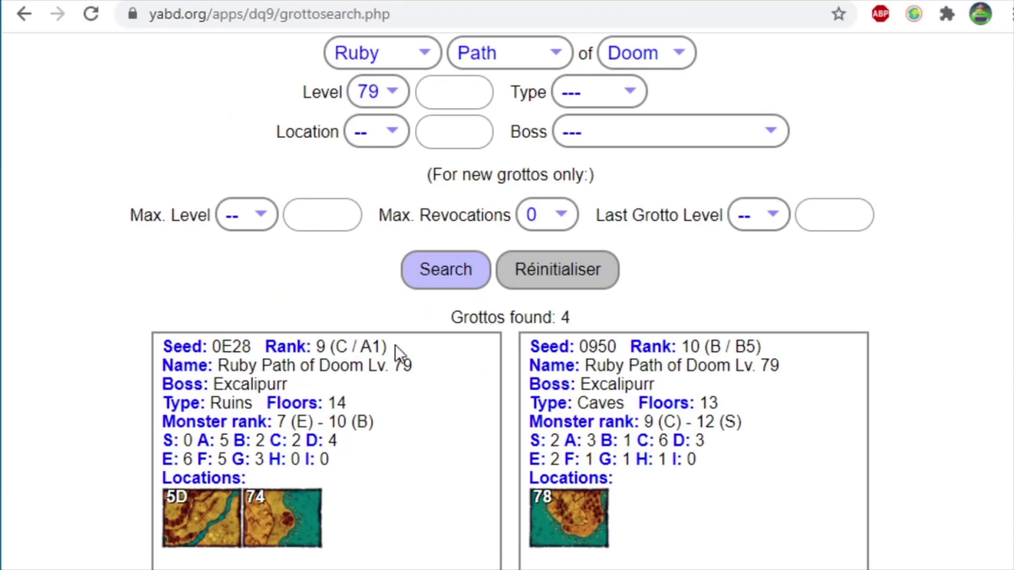
pyautogui.hotkey('alt', 'Tab')
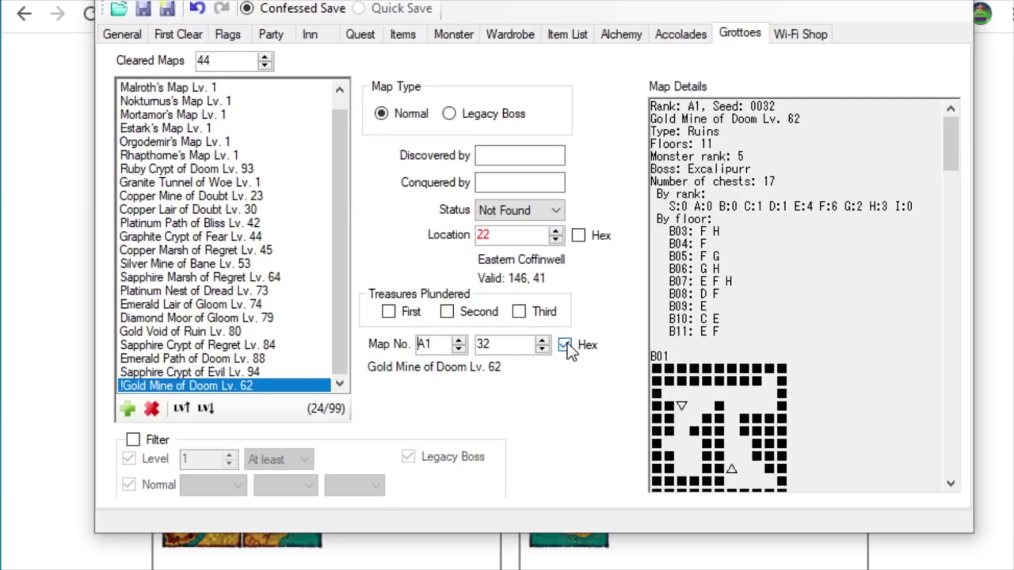
# Set the map's seed value to hexadecimal E28, rechecking the first level 79 result in Grotto Search
pyautogui.click(545, 340)
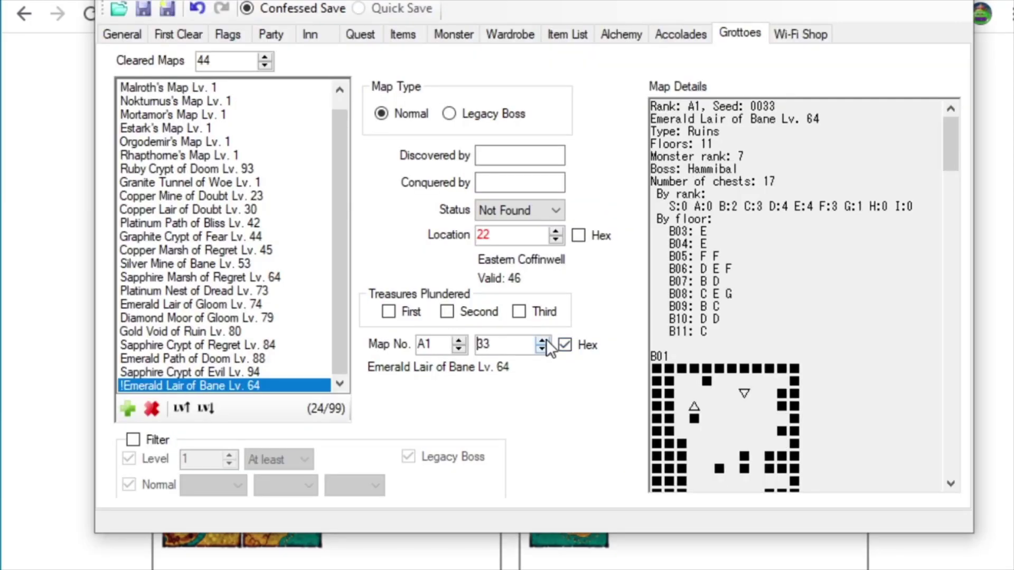
pyautogui.click(545, 340)
pyautogui.click(545, 340)
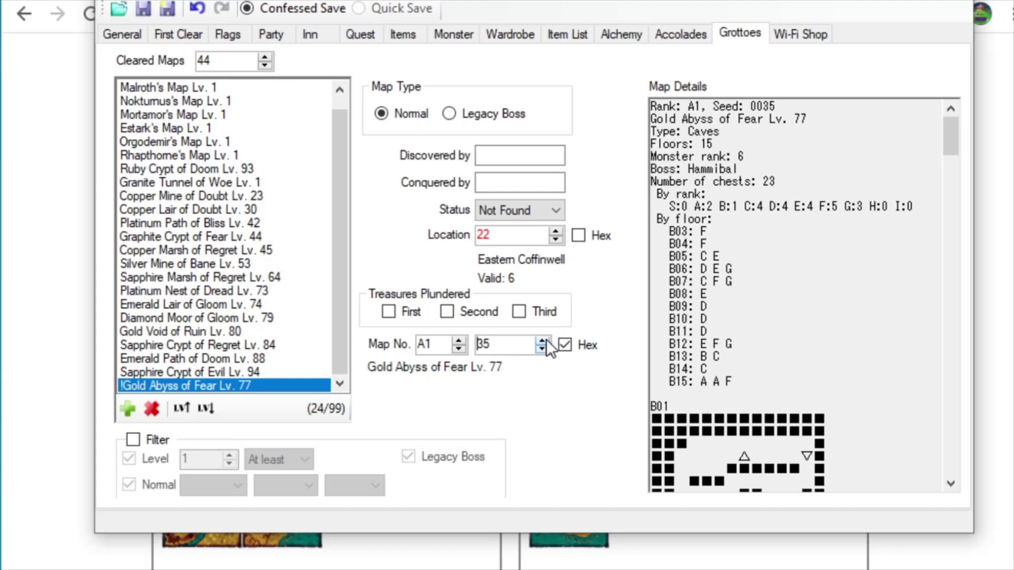
pyautogui.click(546, 340)
pyautogui.click(546, 340)
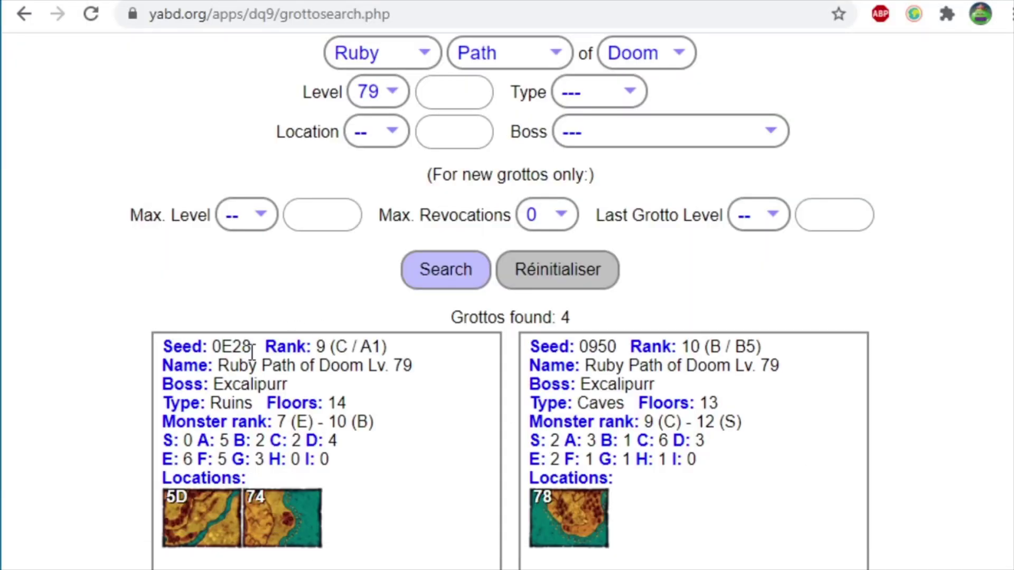
pyautogui.hotkey('alt', 'Tab')
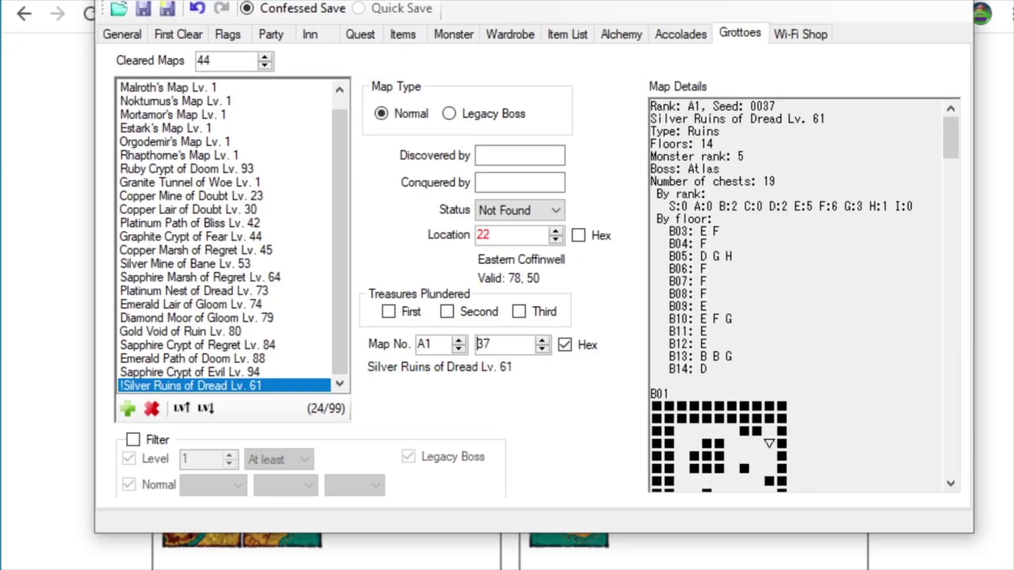
pyautogui.click(543, 341)
pyautogui.moveTo(545, 340); pyautogui.dragTo(544, 340)
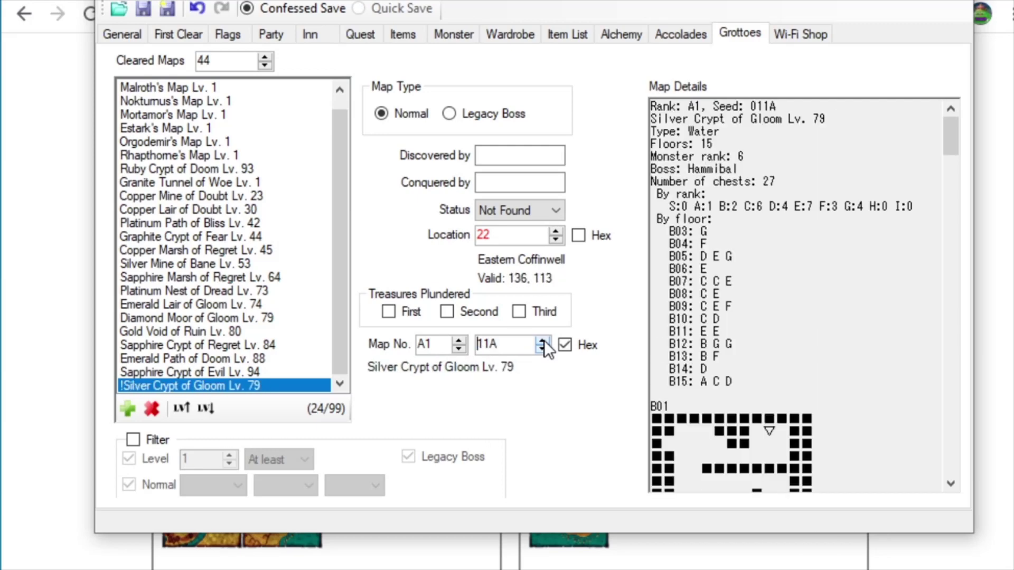
pyautogui.write('E28')
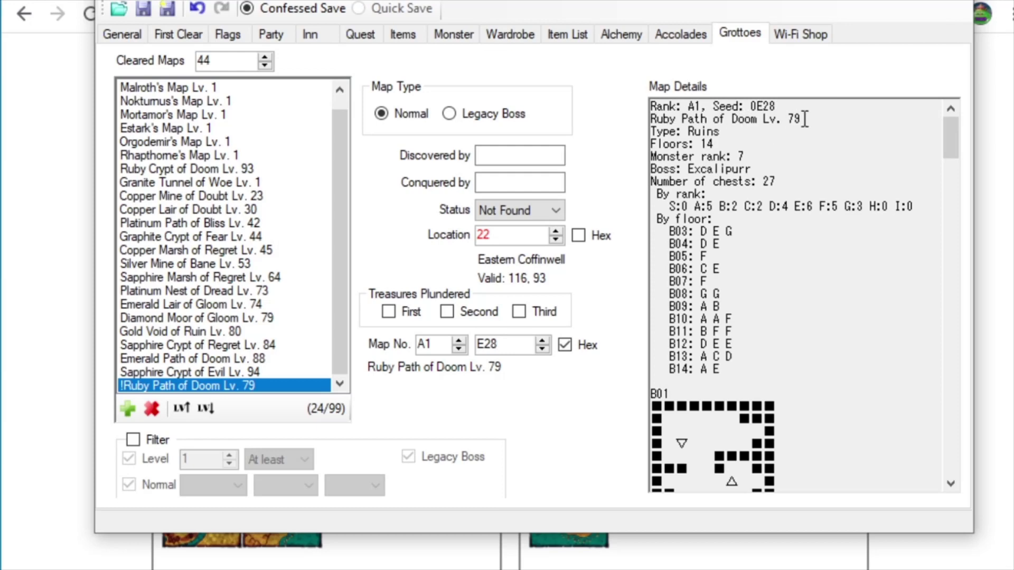
# Compare the editor's Map Details with the first Ruby Path of Doom result in Grotto Search, and return to the save editor
pyautogui.click(53, 377)
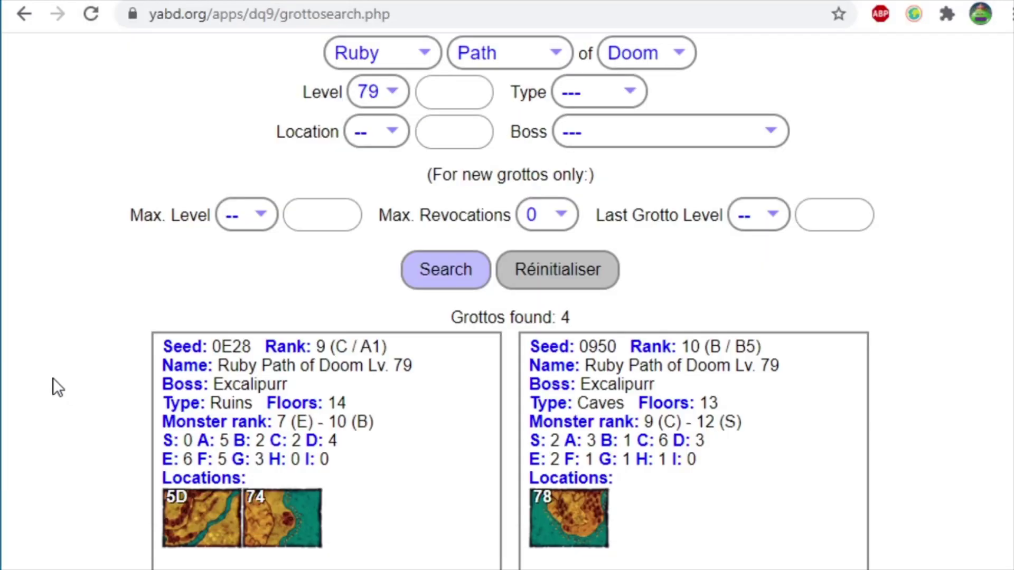
pyautogui.moveTo(412, 365); pyautogui.dragTo(124, 351)
pyautogui.click(128, 351)
pyautogui.hotkey('alt', 'Tab')
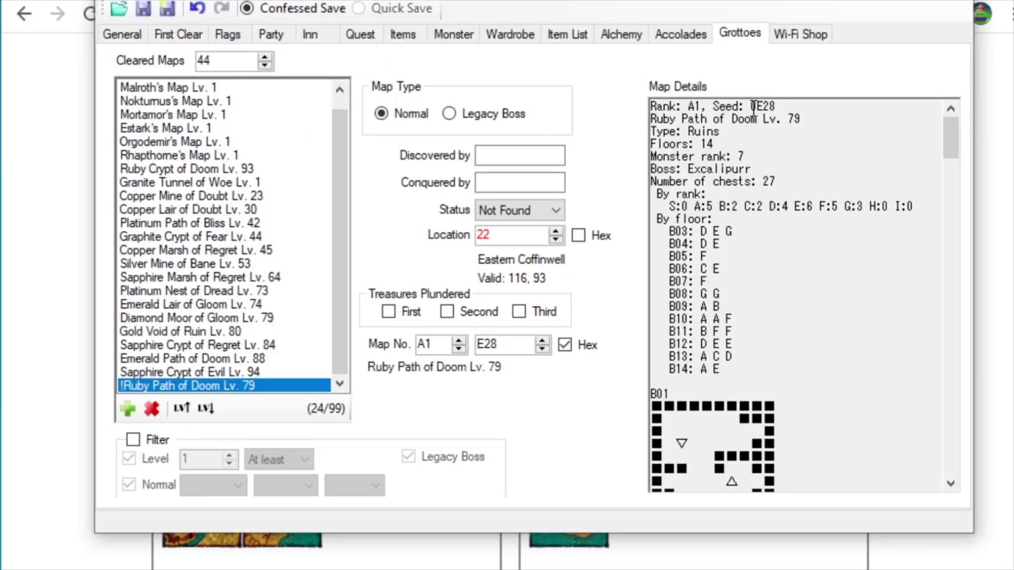
# Set the Ruby Path of Doom map's Location to 116 and check its hexadecimal form
pyautogui.doubleClick(514, 235)
pyautogui.write('116')
pyautogui.click(579, 235)
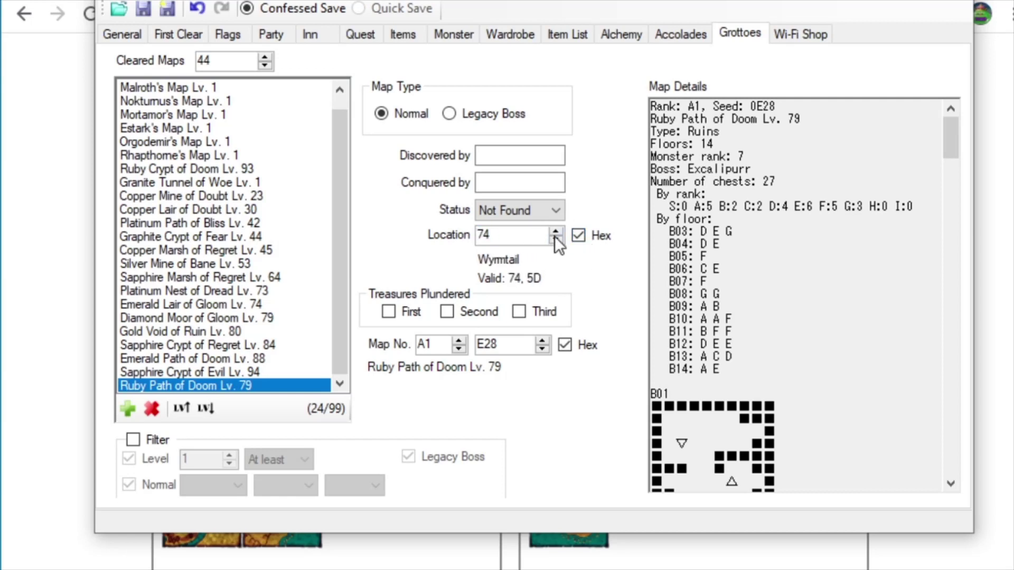
pyautogui.click(580, 237)
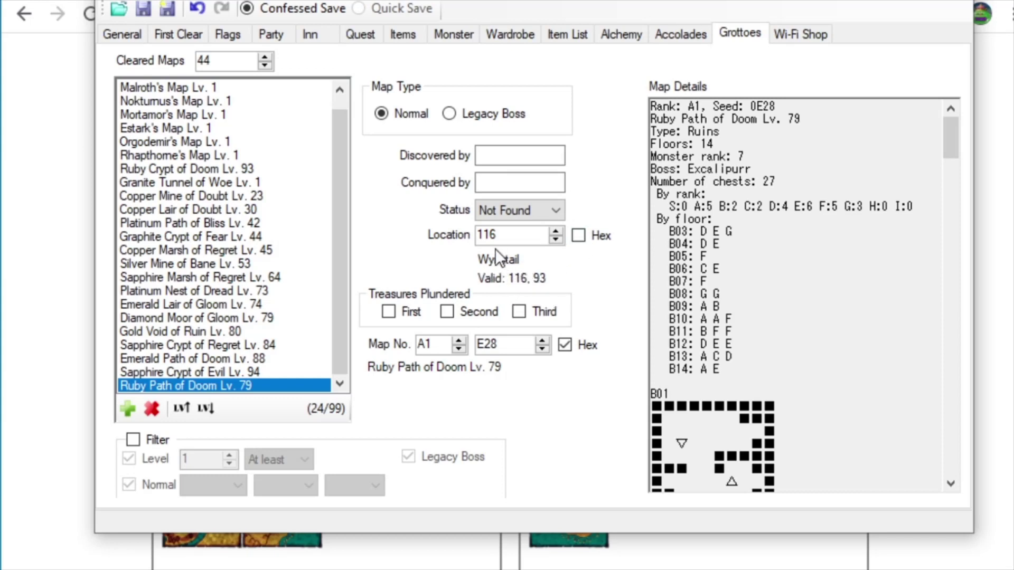
# Set the Ruby Path of Doom map's Location to 93, checking it in hexadecimal before returning to decimal
pyautogui.moveTo(497, 235); pyautogui.dragTo(462, 238)
pyautogui.write('93')
pyautogui.click(579, 241)
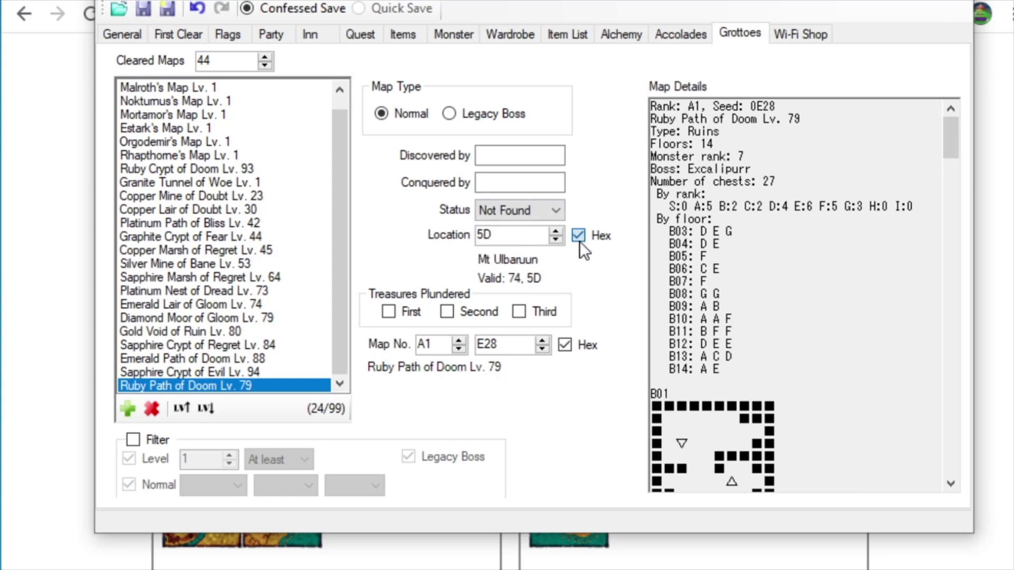
pyautogui.click(579, 238)
# Examine the map's available Status options and its Discovered by and Conquered by fields without changing them
pyautogui.click(503, 209)
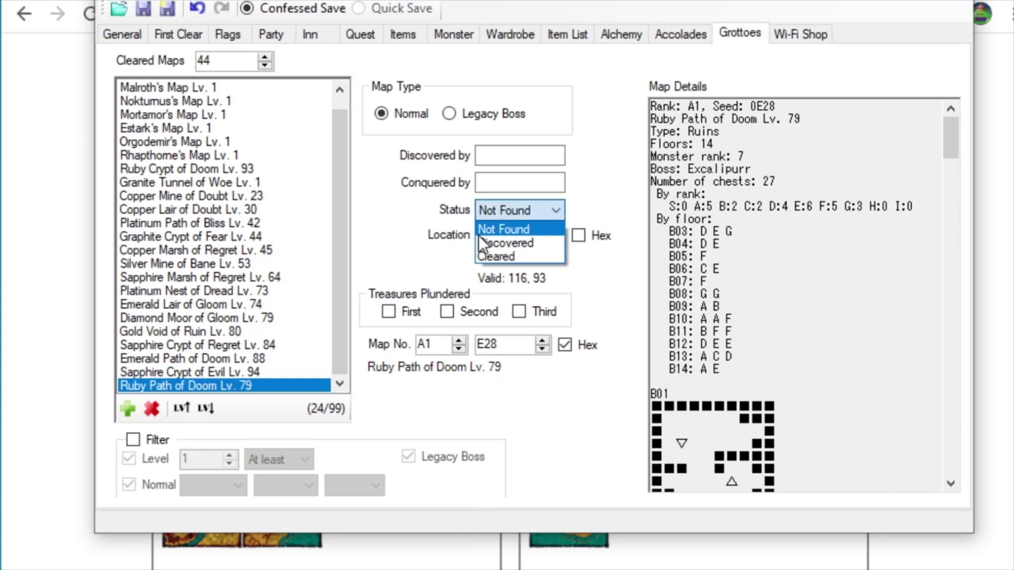
pyautogui.click(522, 210)
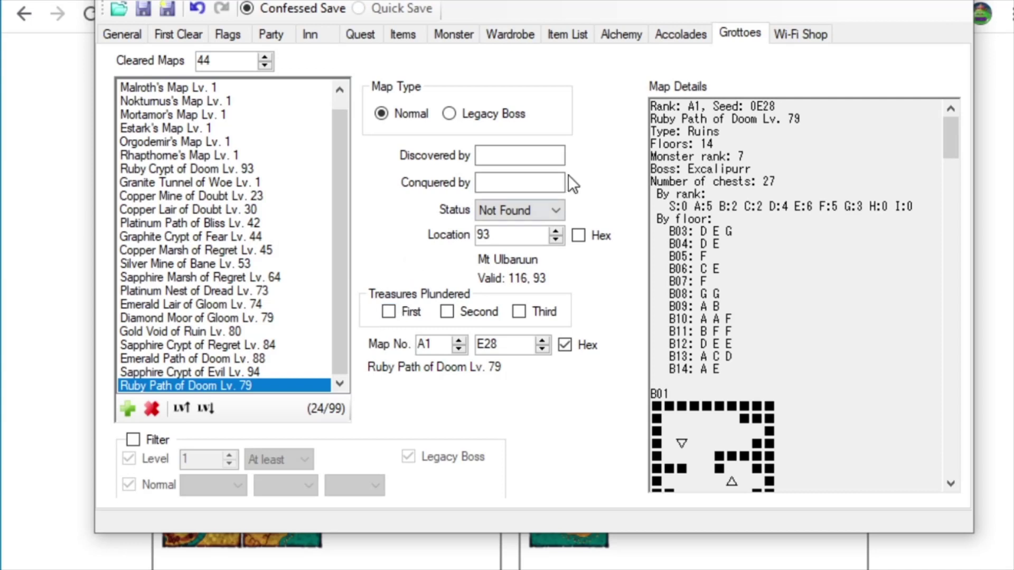
pyautogui.click(516, 212)
pyautogui.click(553, 211)
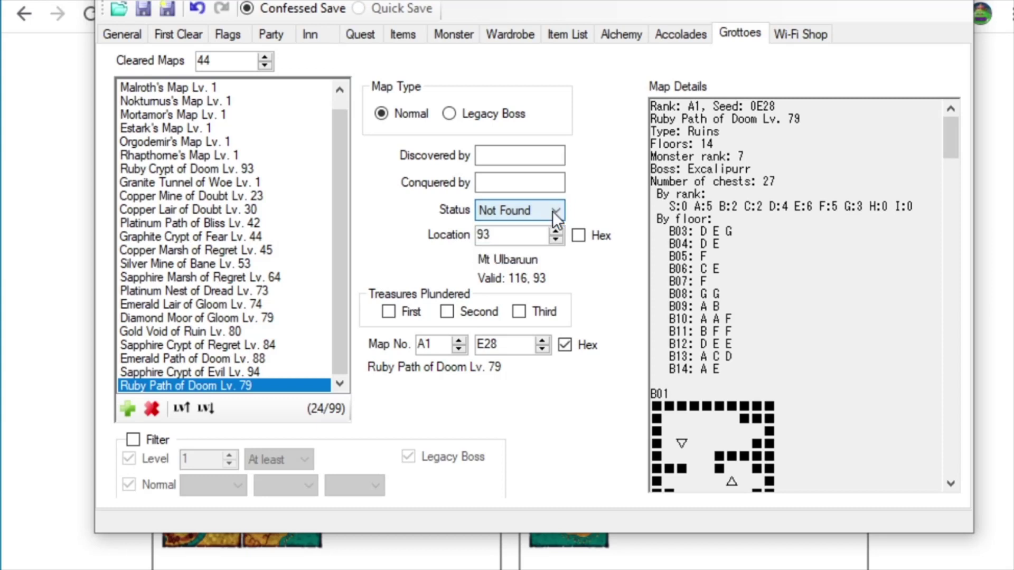
pyautogui.click(513, 158)
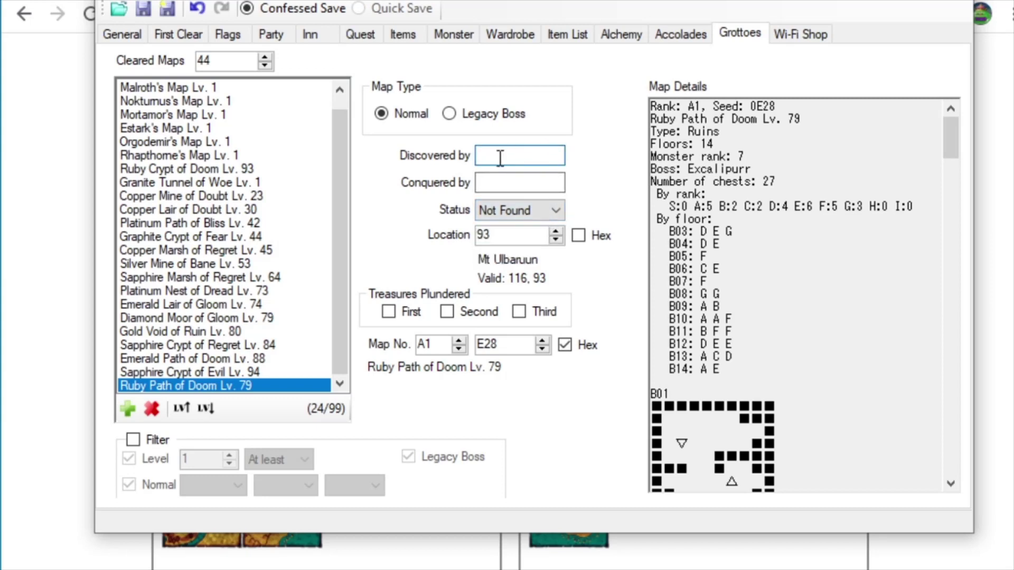
pyautogui.click(529, 209)
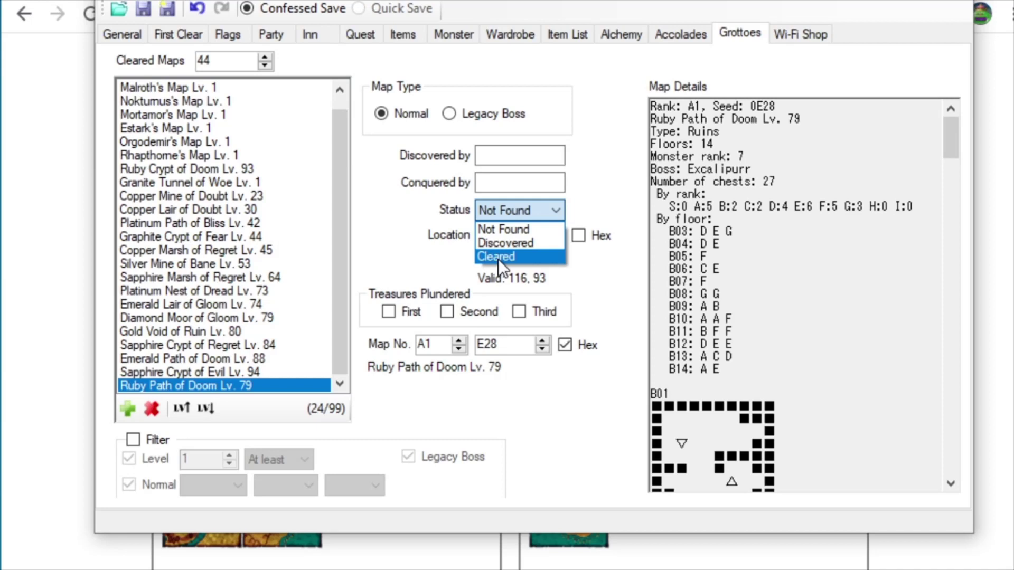
pyautogui.click(520, 209)
pyautogui.click(521, 185)
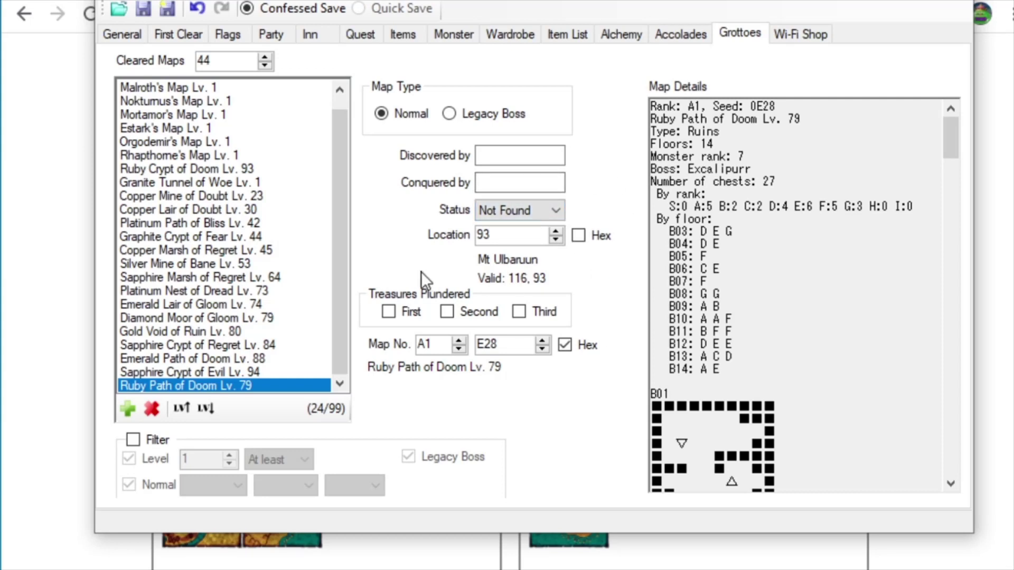
# Try the Cleared status with the First treasure plundered, and restore Not Found with no treasures plundered
pyautogui.click(494, 210)
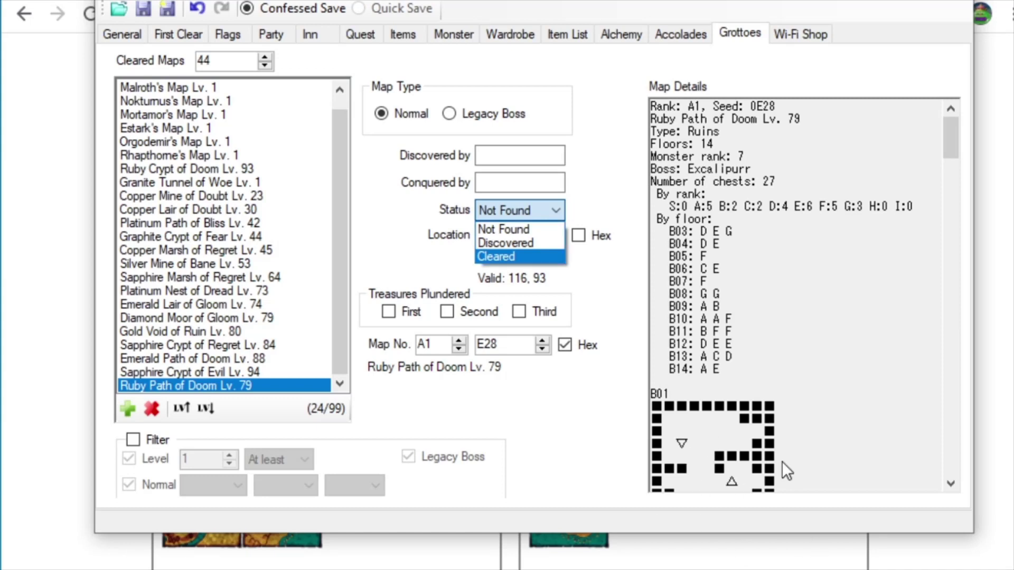
pyautogui.click(523, 256)
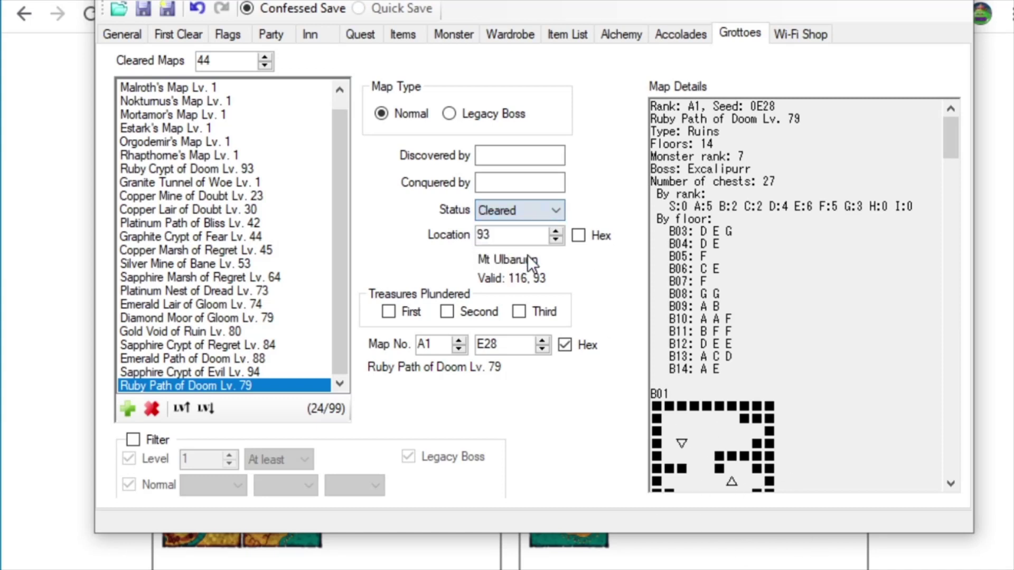
pyautogui.click(517, 182)
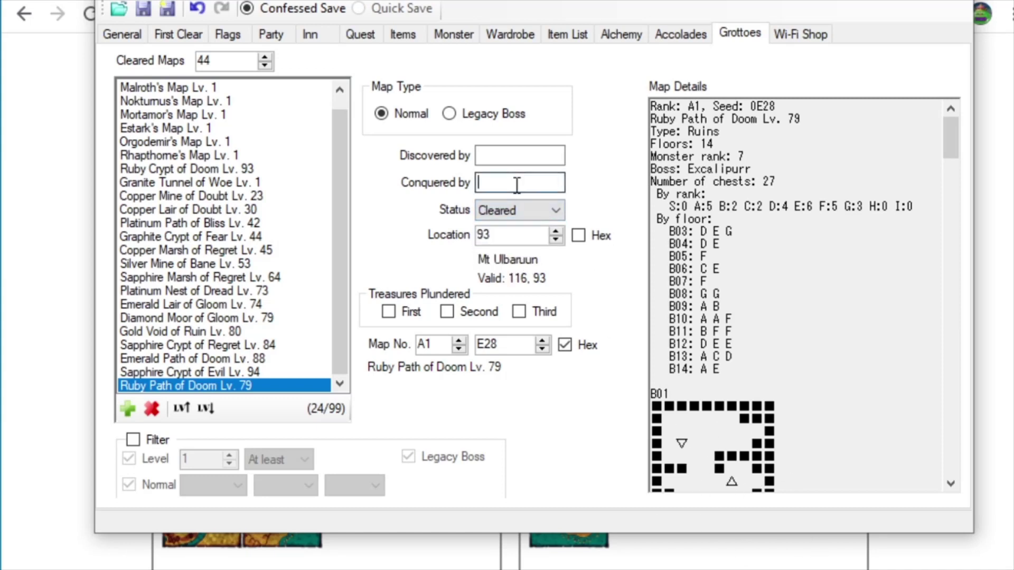
pyautogui.click(398, 313)
pyautogui.click(552, 214)
pyautogui.click(519, 225)
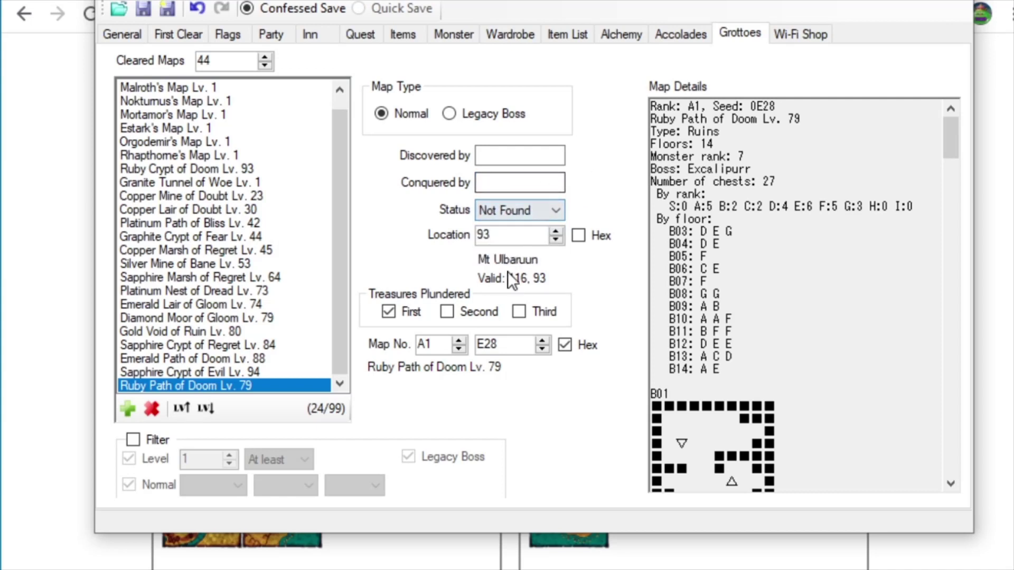
pyautogui.click(409, 315)
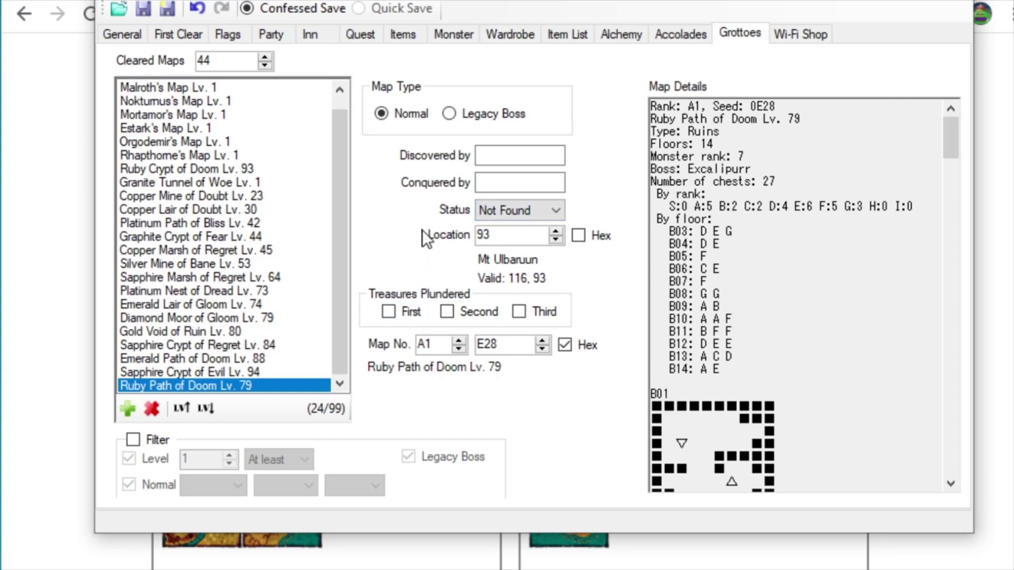
# Save the edited save file containing the new Ruby Path of Doom map
pyautogui.scroll(1, 244, 214)
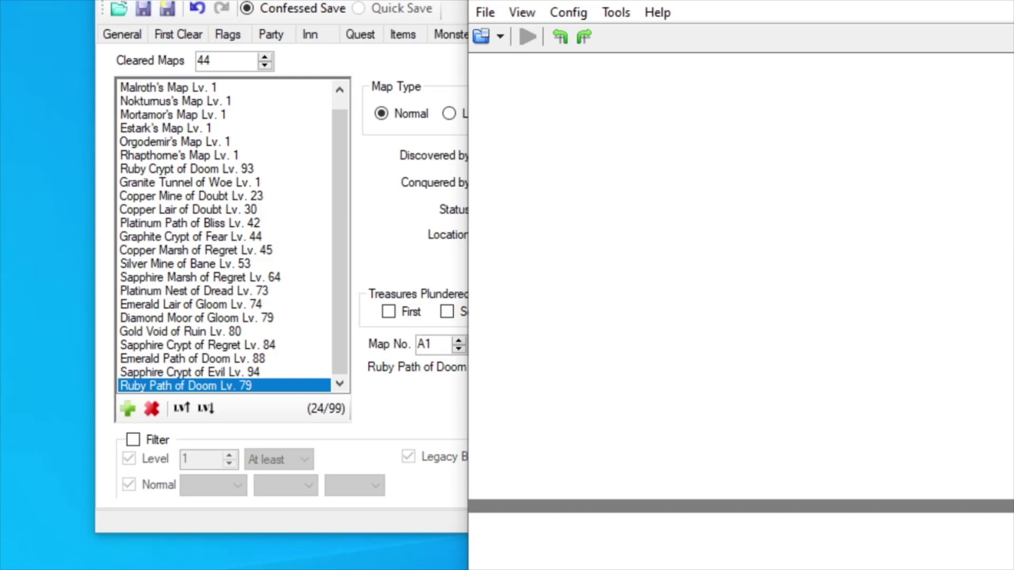
pyautogui.click(145, 12)
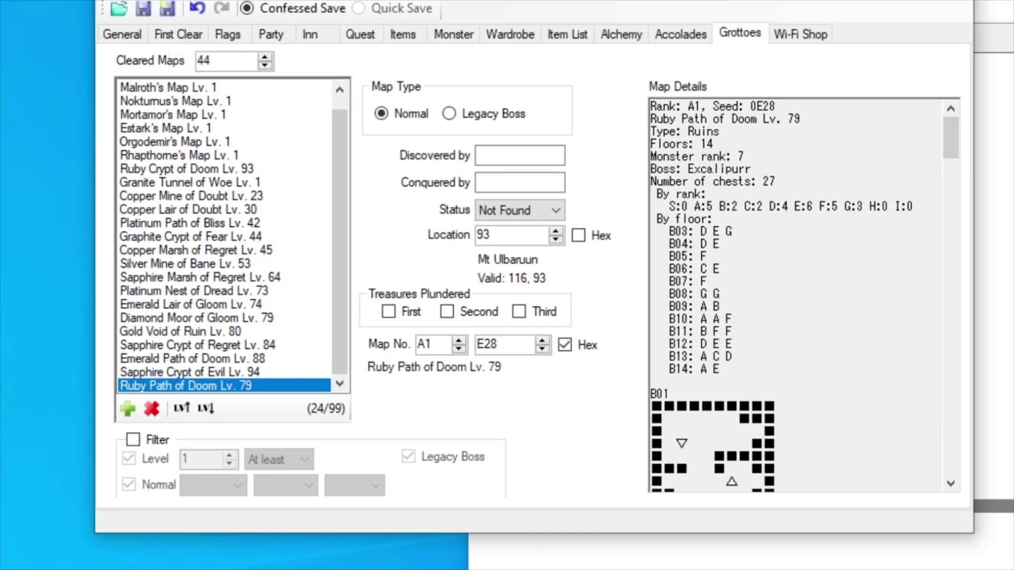
# Switch to the DS emulator and load the recent Dragon Quest IX - Sentinels of the Starry Skies ROM
pyautogui.click(641, 565)
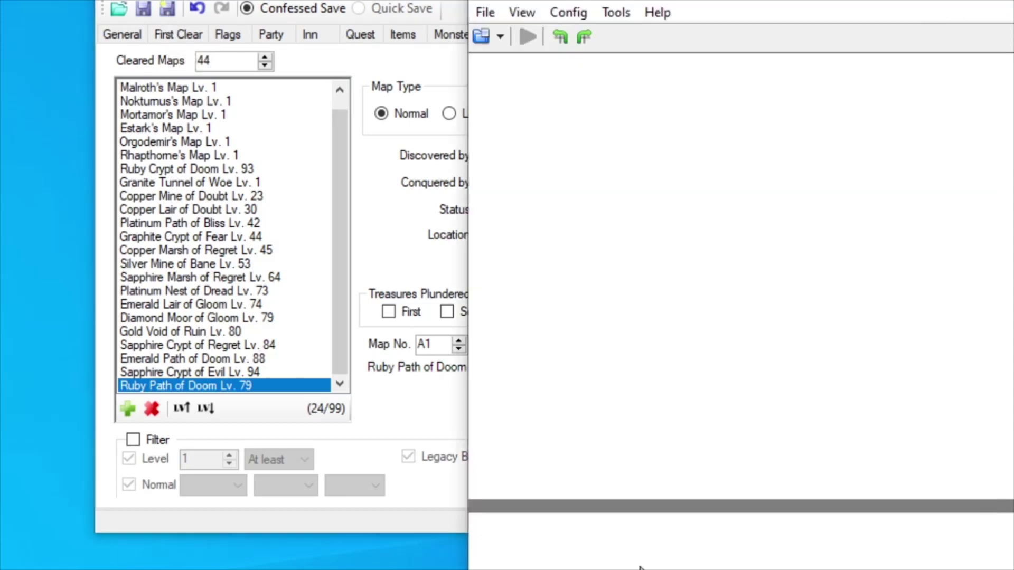
pyautogui.click(485, 13)
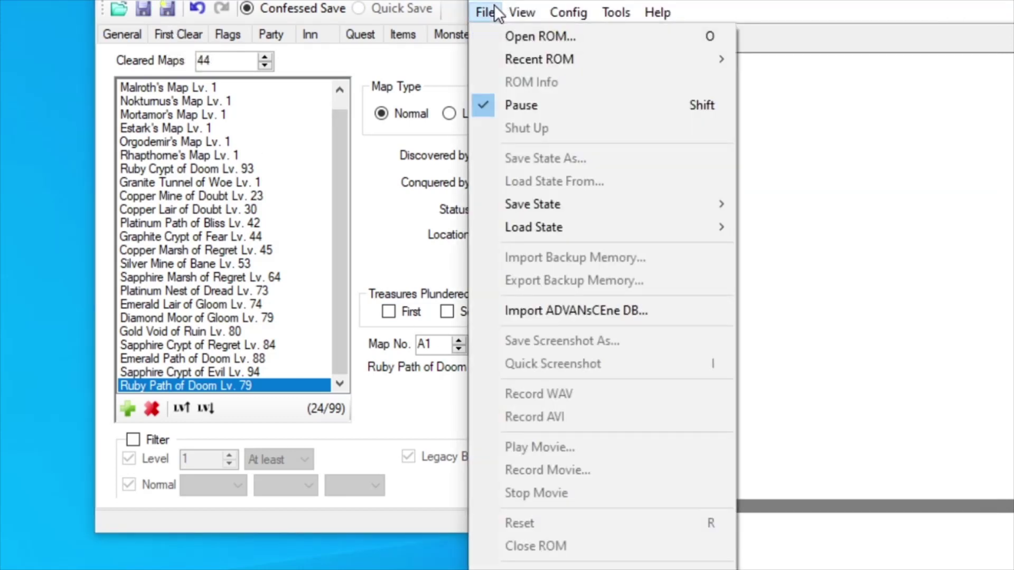
pyautogui.moveTo(527, 51)
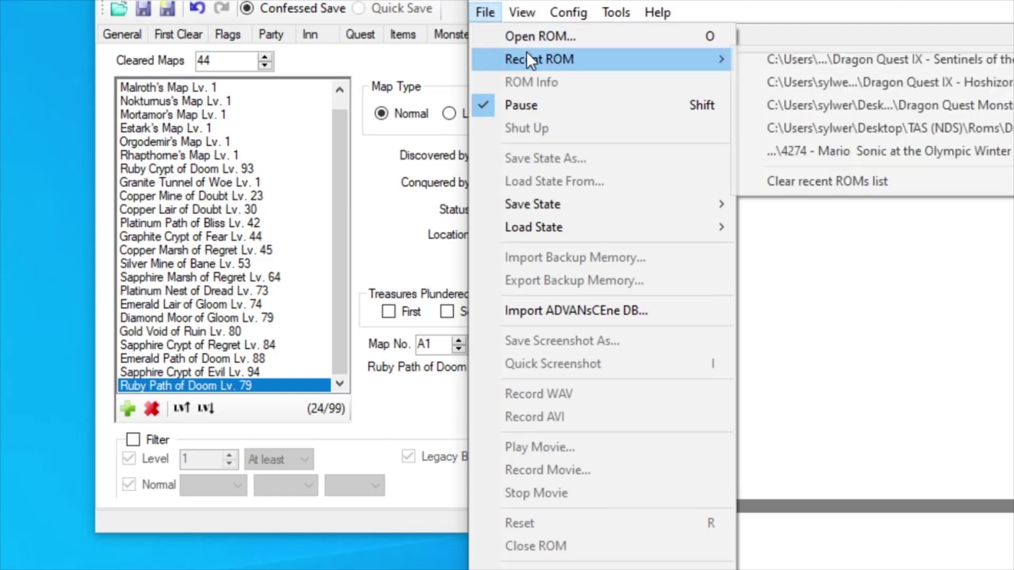
pyautogui.click(841, 63)
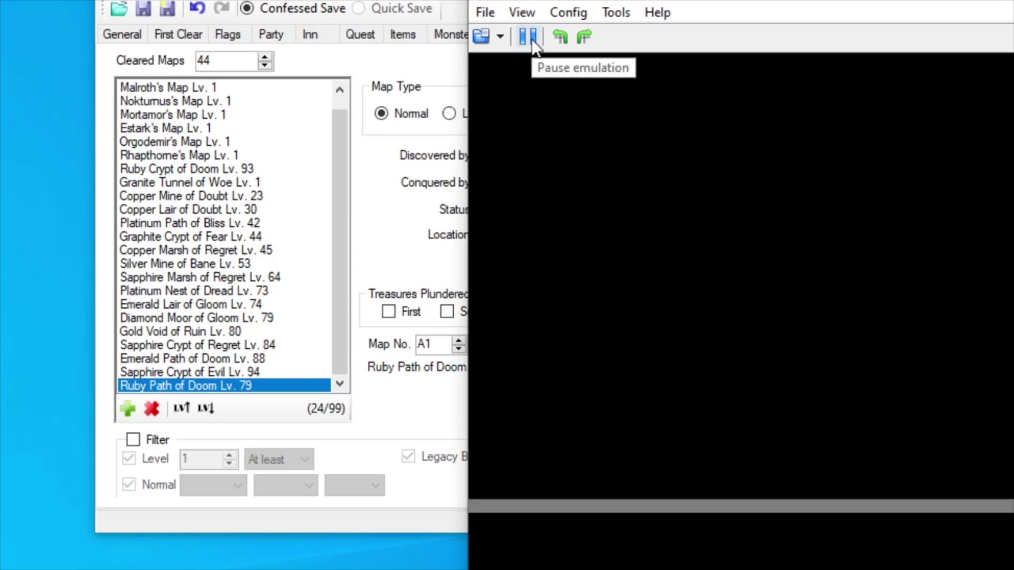
# Pause the emulation of the running game
pyautogui.click(530, 38)
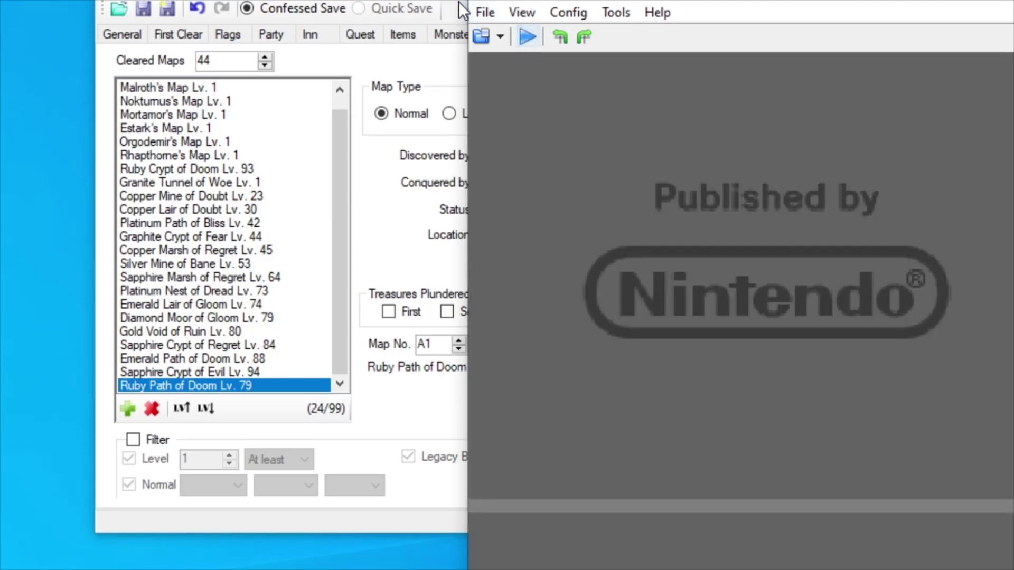
pyautogui.click(484, 12)
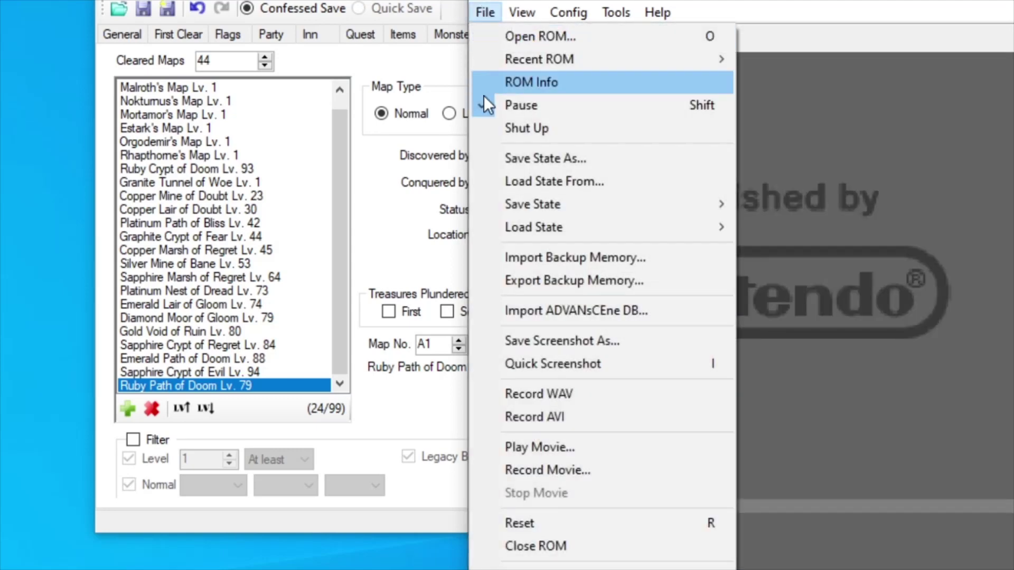
pyautogui.click(598, 257)
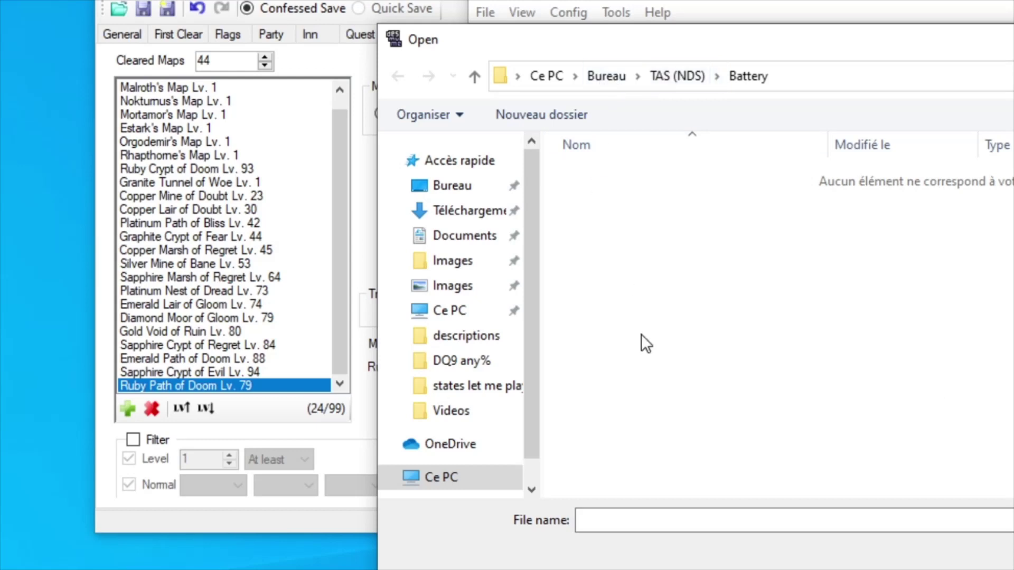
pyautogui.scroll(-2, 465, 322)
pyautogui.scroll(2, 471, 323)
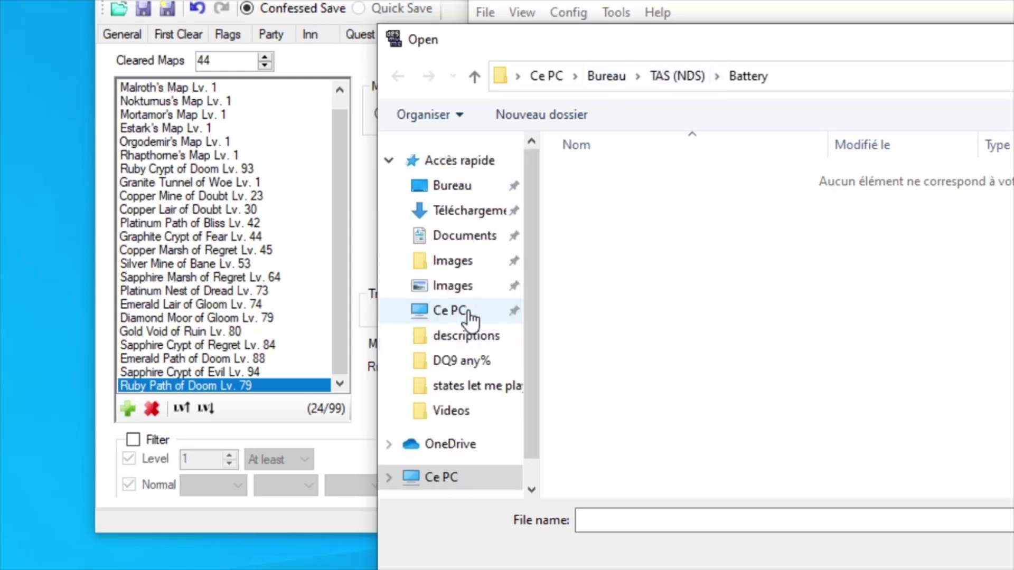
pyautogui.click(683, 79)
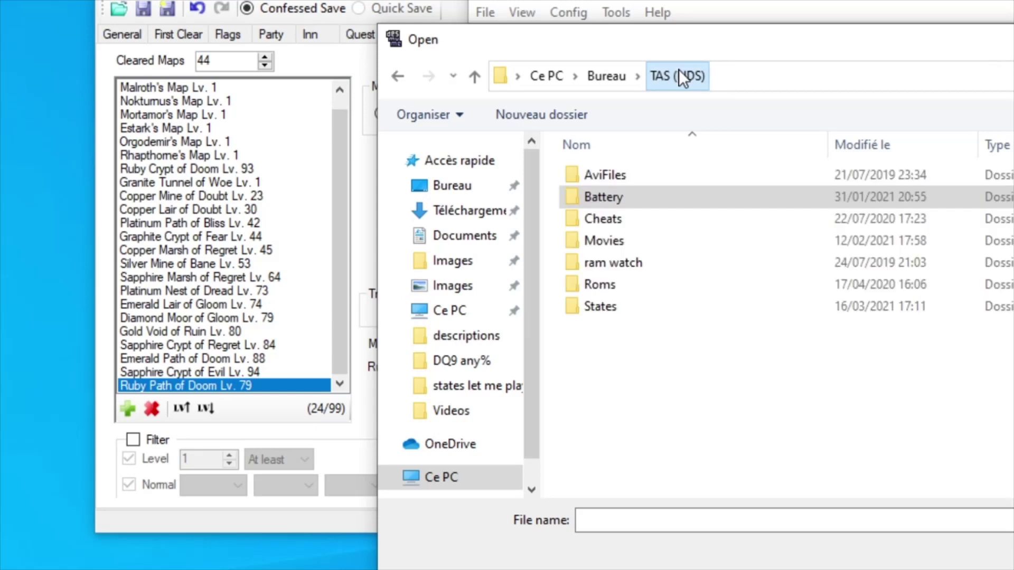
pyautogui.doubleClick(641, 200)
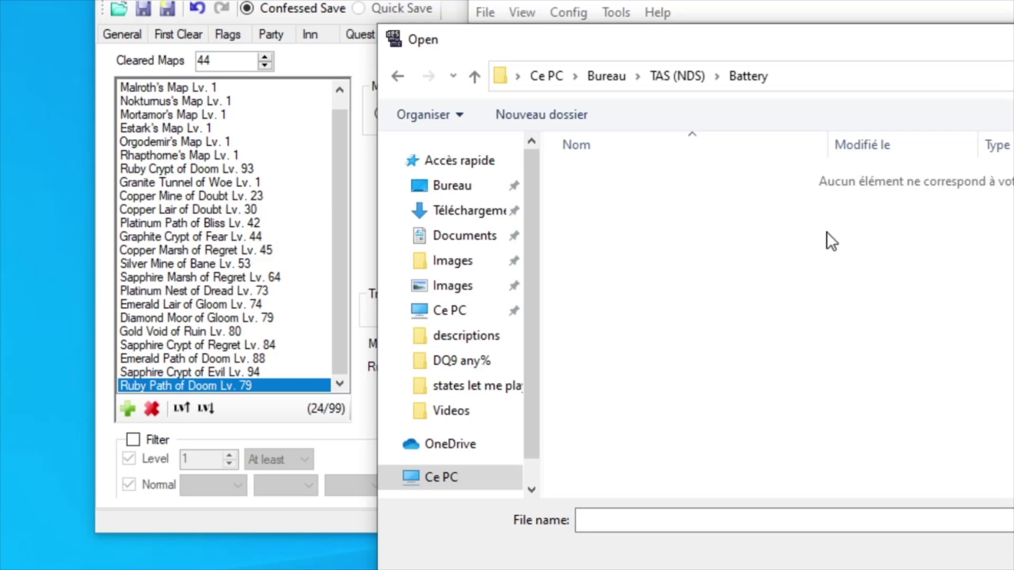
pyautogui.press('Escape')
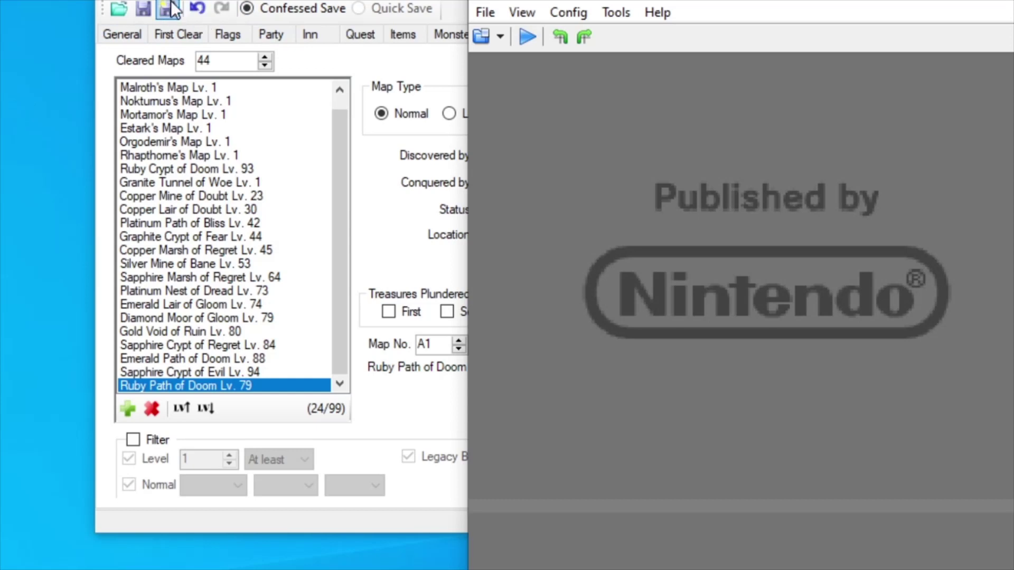
# Import the backup memory file Imp trucked save.sav from the Battery folder inside DeSmuME X432R on the desktop
pyautogui.click(489, 10)
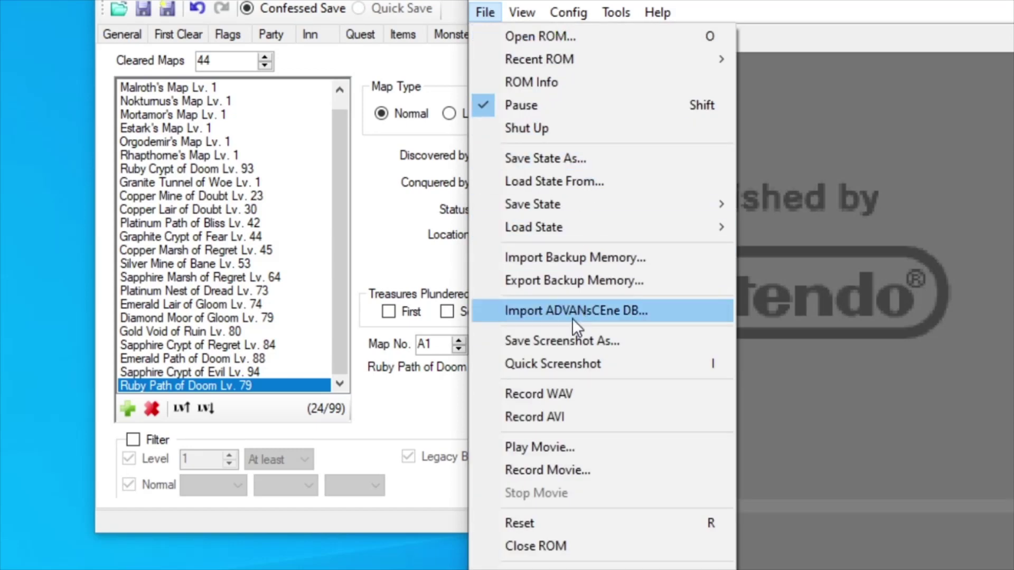
pyautogui.click(604, 258)
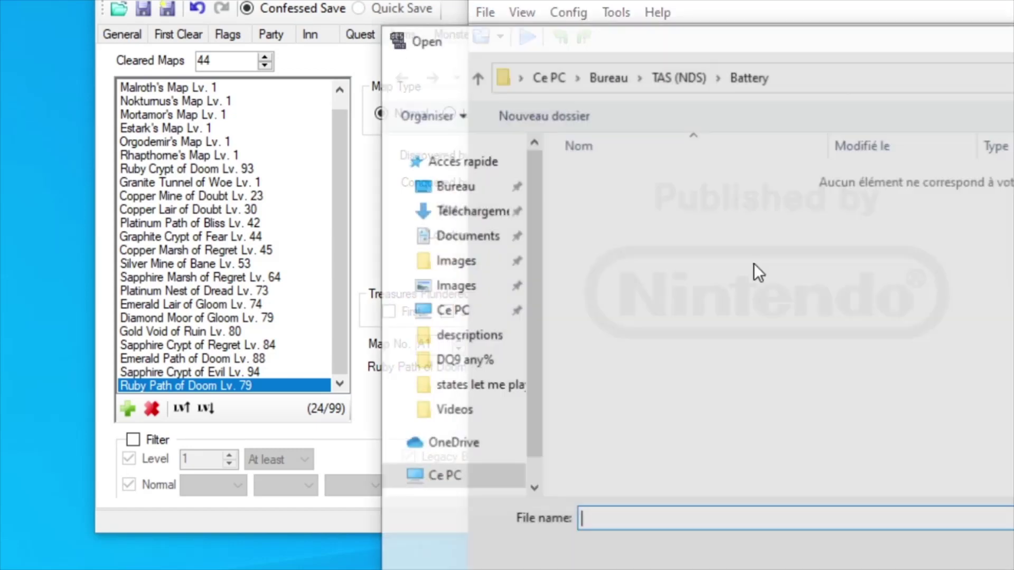
pyautogui.click(581, 78)
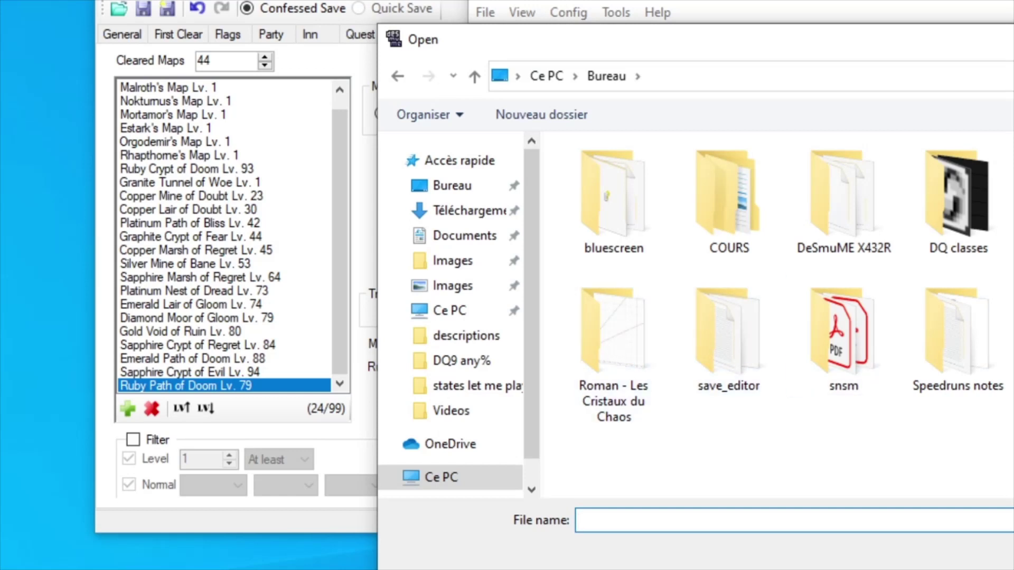
pyautogui.moveTo(945, 43); pyautogui.dragTo(869, 55)
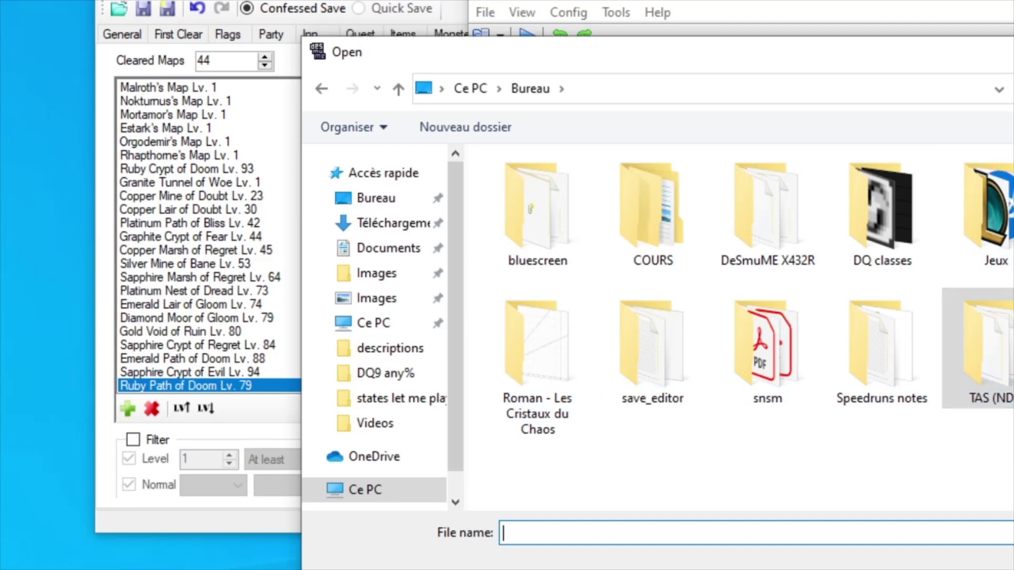
pyautogui.doubleClick(758, 260)
pyautogui.doubleClick(546, 213)
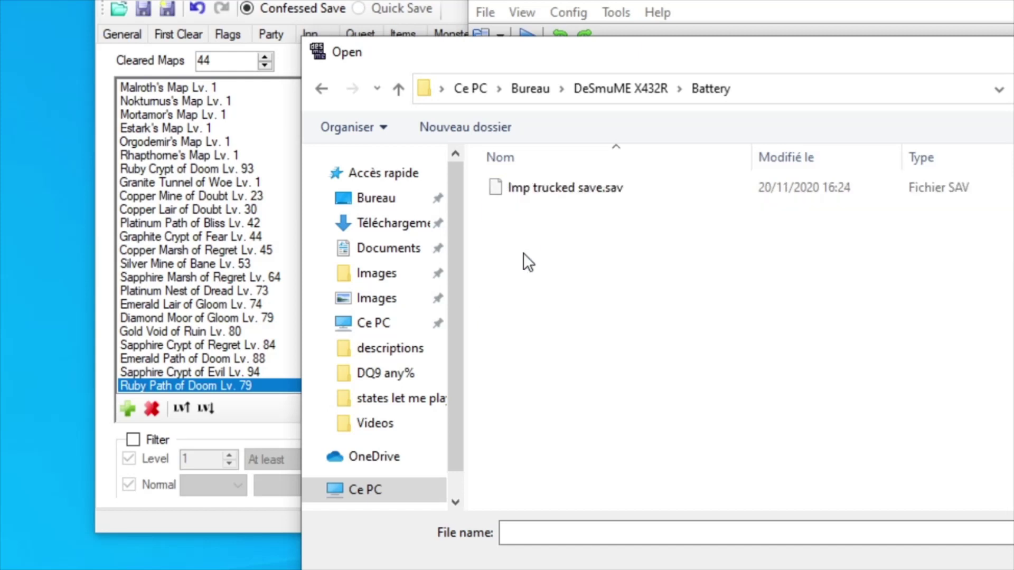
pyautogui.doubleClick(623, 186)
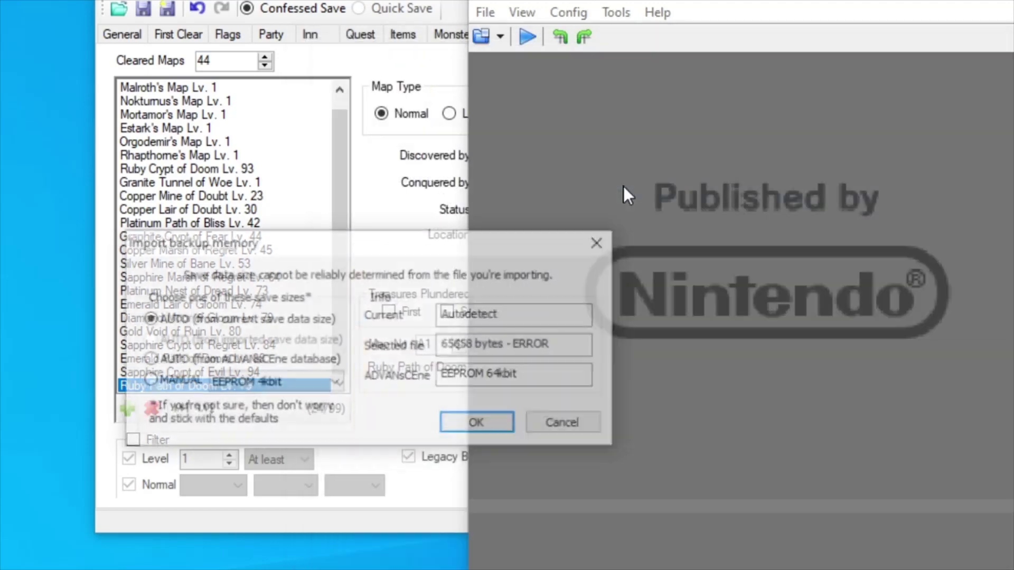